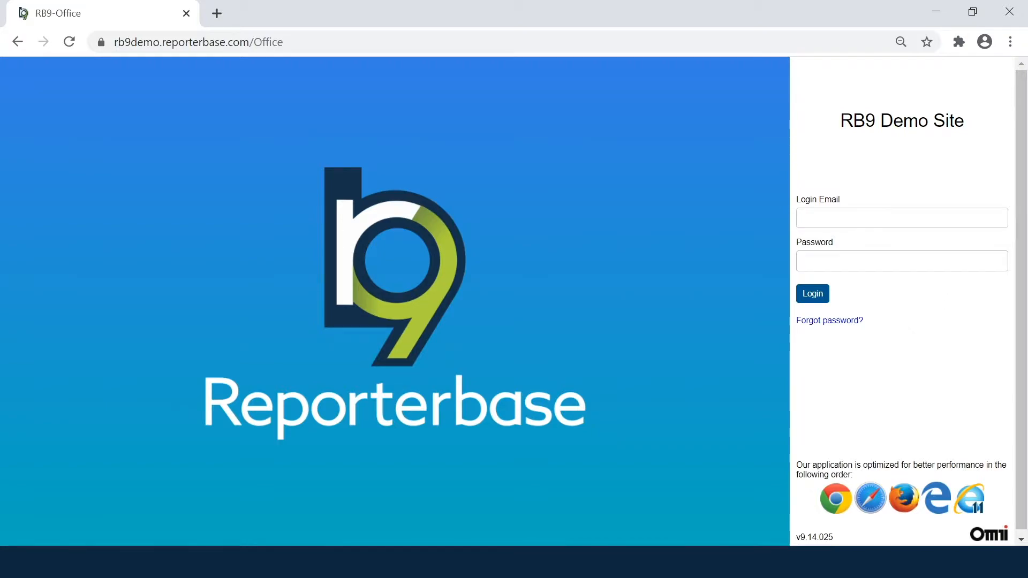
Step: Log in to the demo office site with the account email and password
click(948, 218)
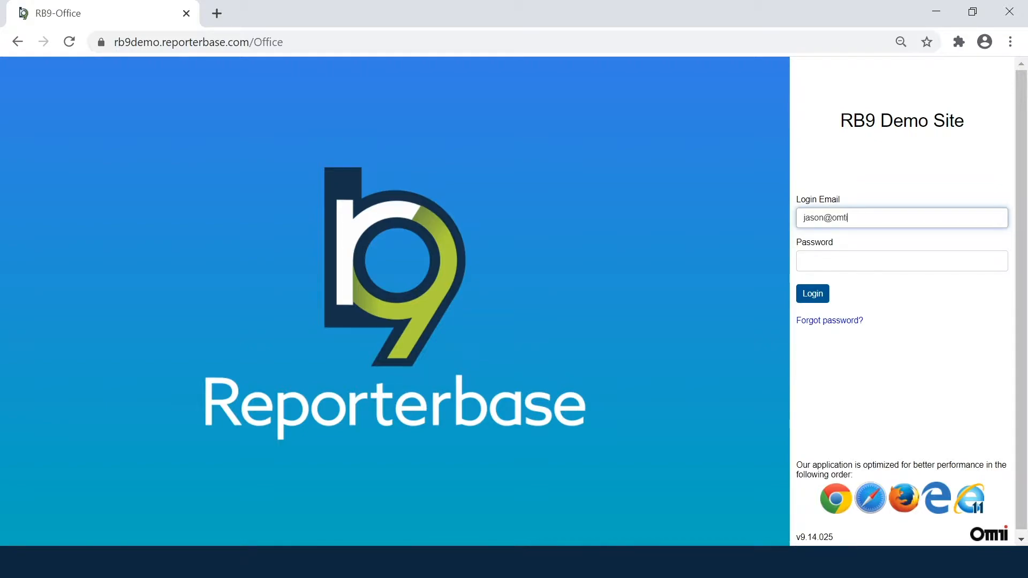
key(Tab)
text(••••••••)
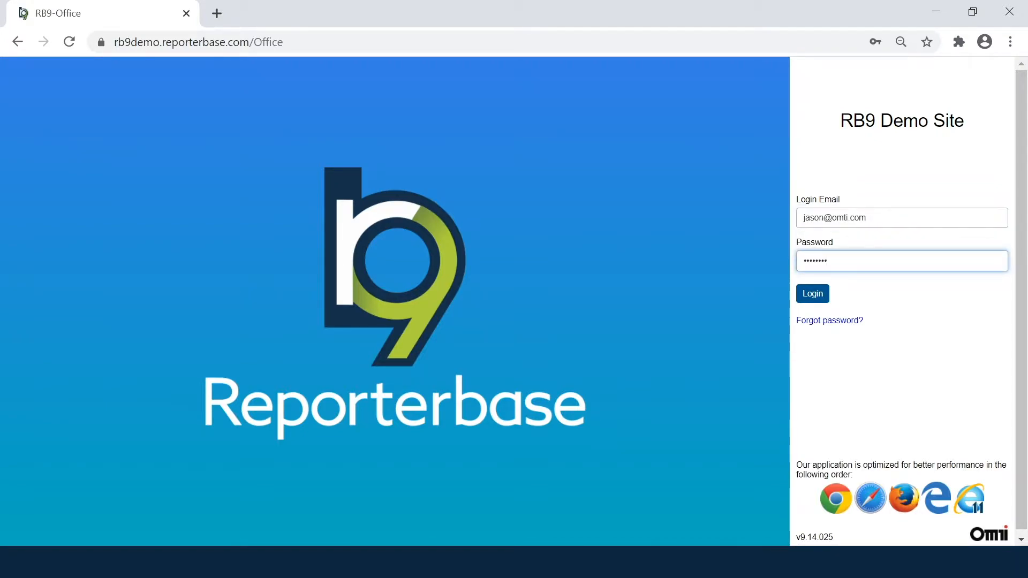
key(Return)
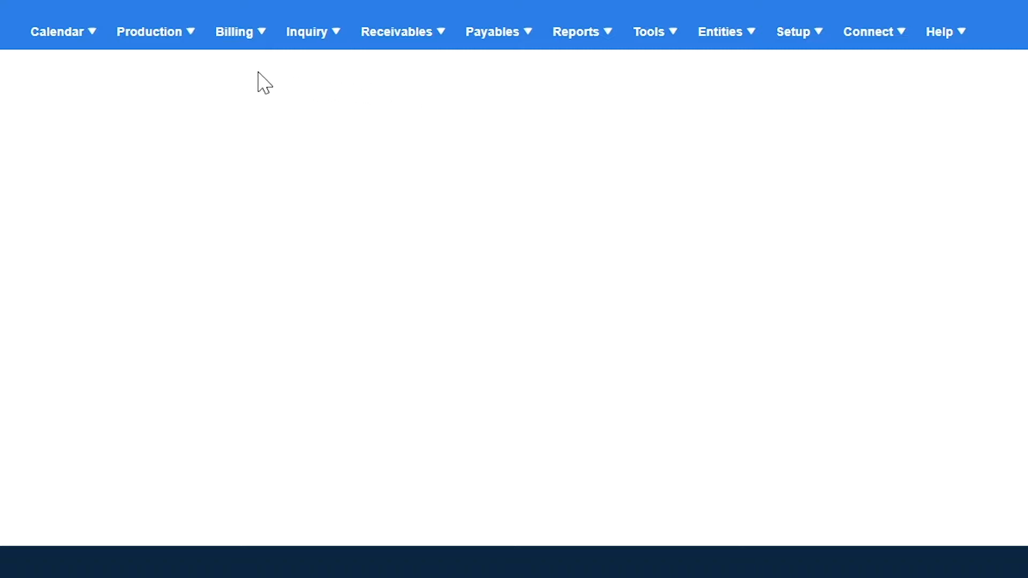
mouse_move(140, 38)
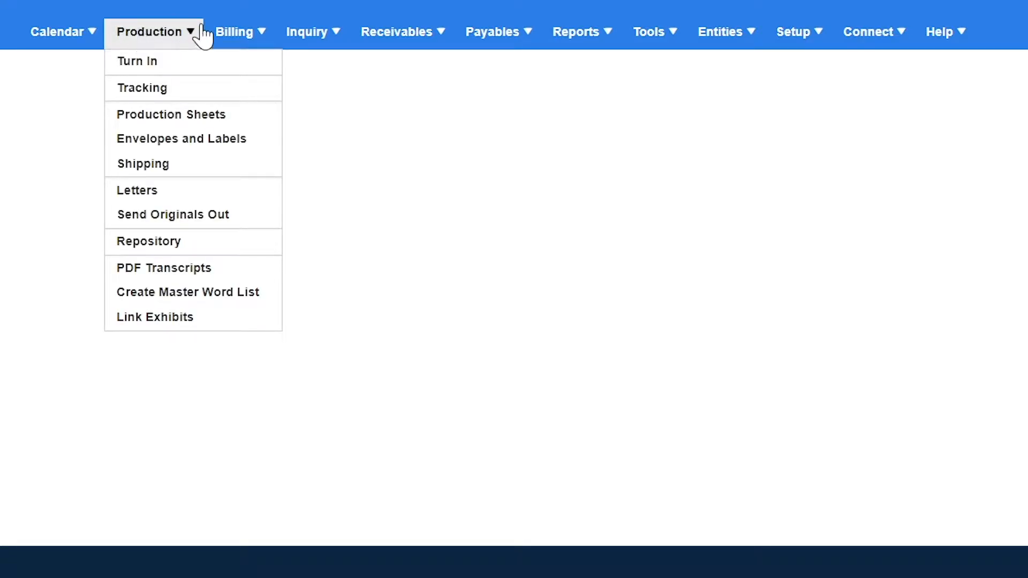
mouse_move(234, 39)
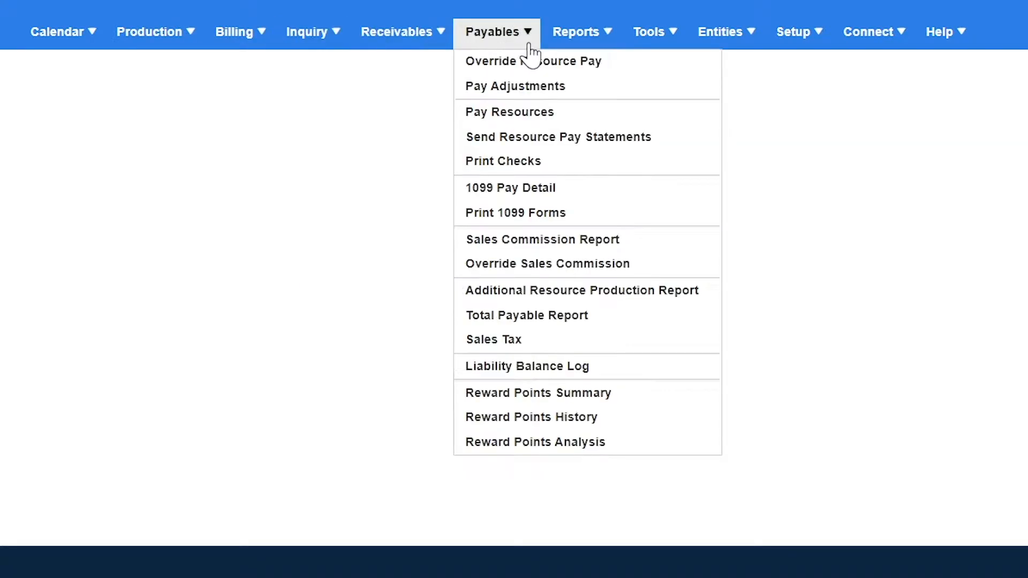
mouse_move(710, 44)
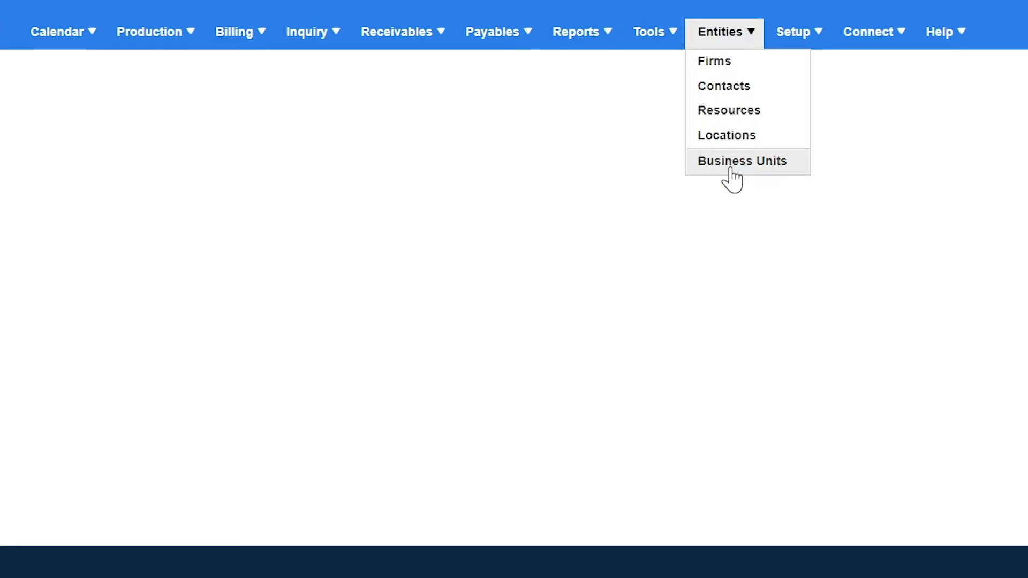
mouse_move(873, 43)
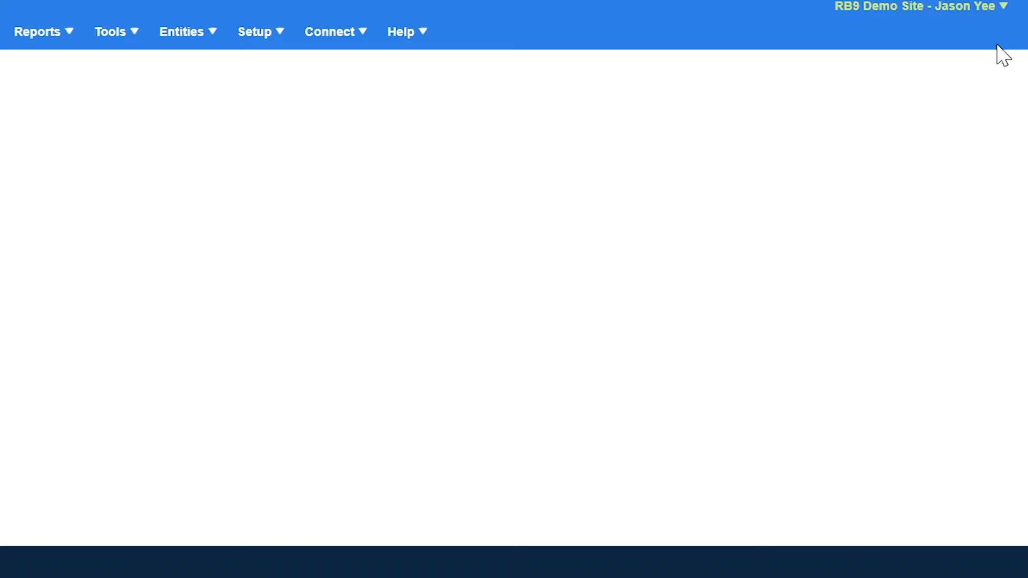
mouse_move(967, 17)
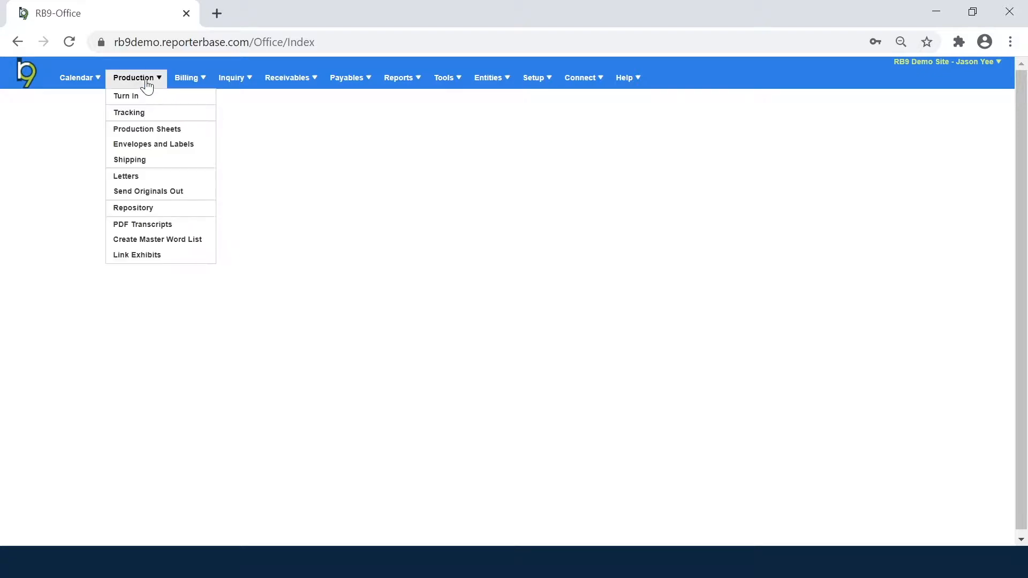
Step: Open Production > Turn In, Inquiry > Invoice Inquiry, Calendar > Job Printout and Entities > Firms as tabs
click(144, 100)
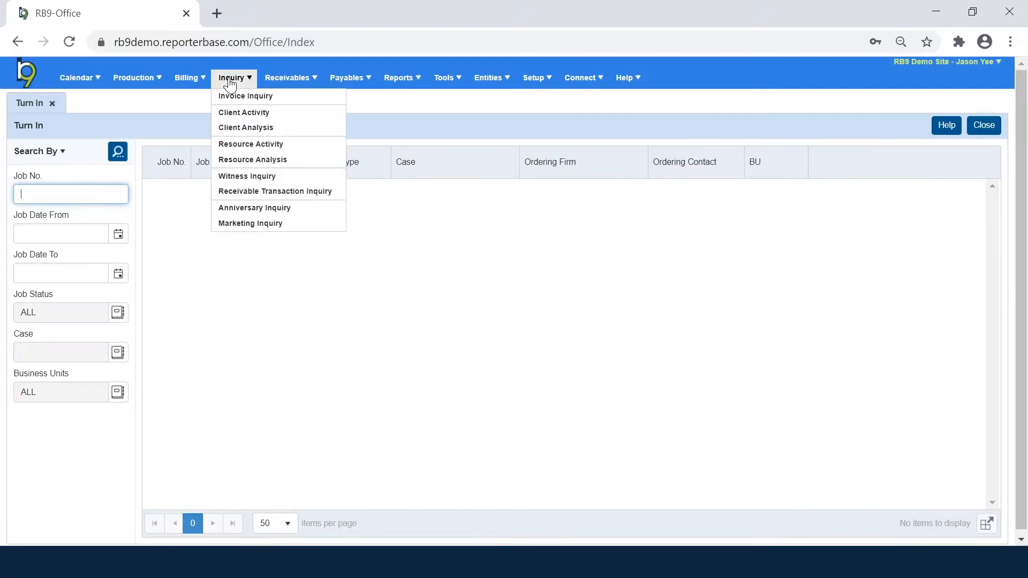
click(231, 98)
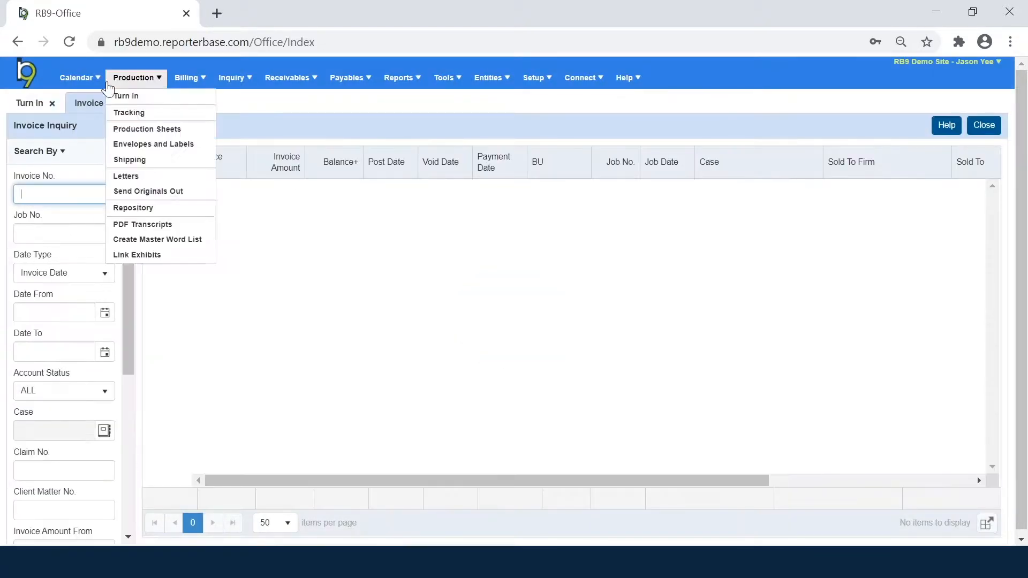
mouse_move(77, 79)
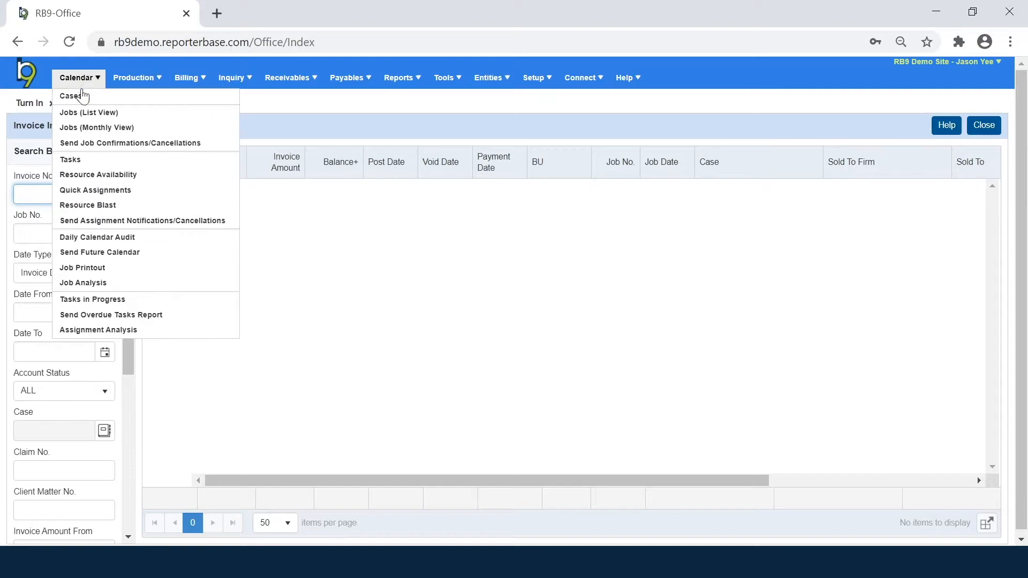
click(84, 268)
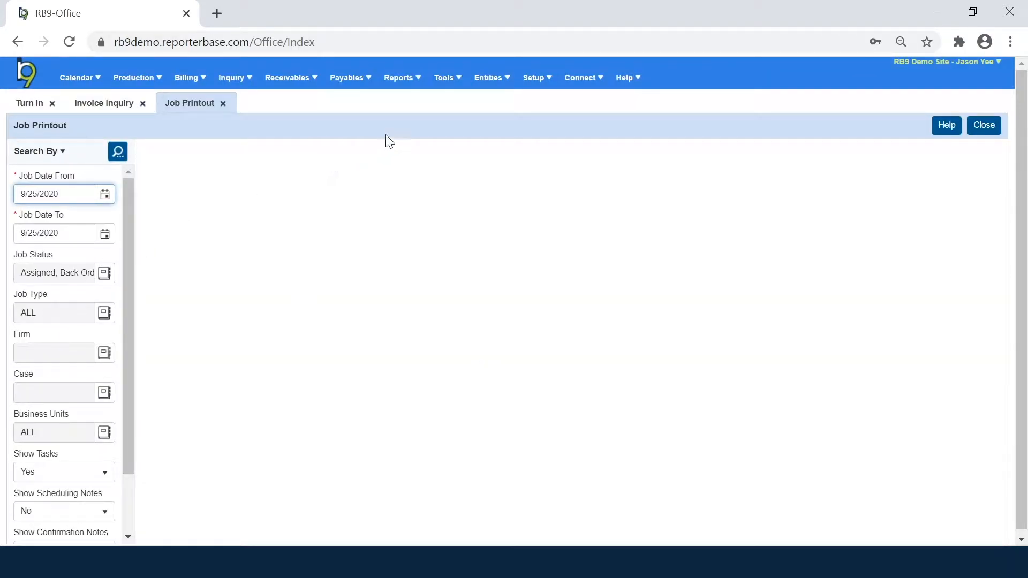
click(484, 95)
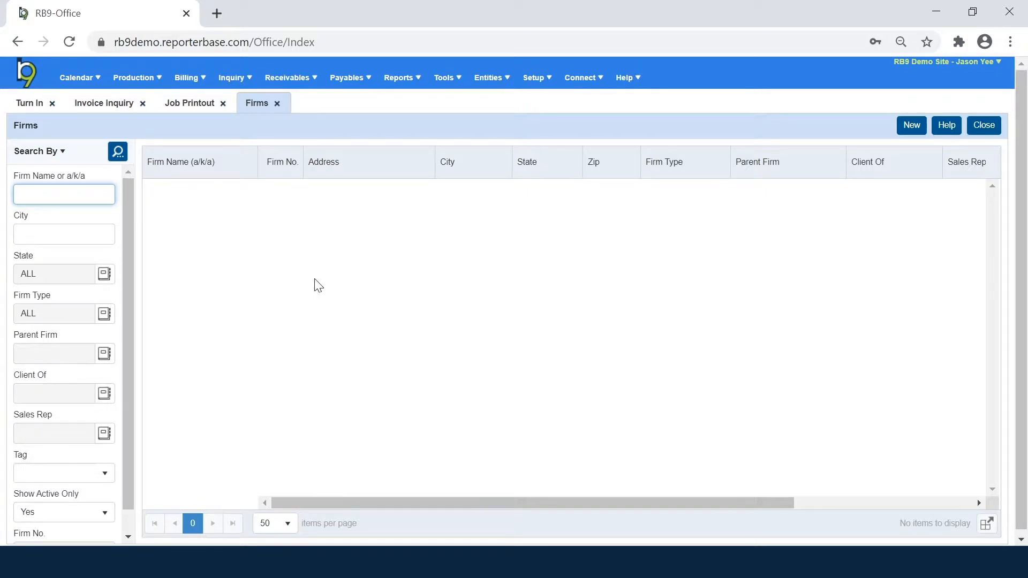
Step: Search Invoice Inquiry with Date From 7/1/2020, listing 12 invoices
click(110, 104)
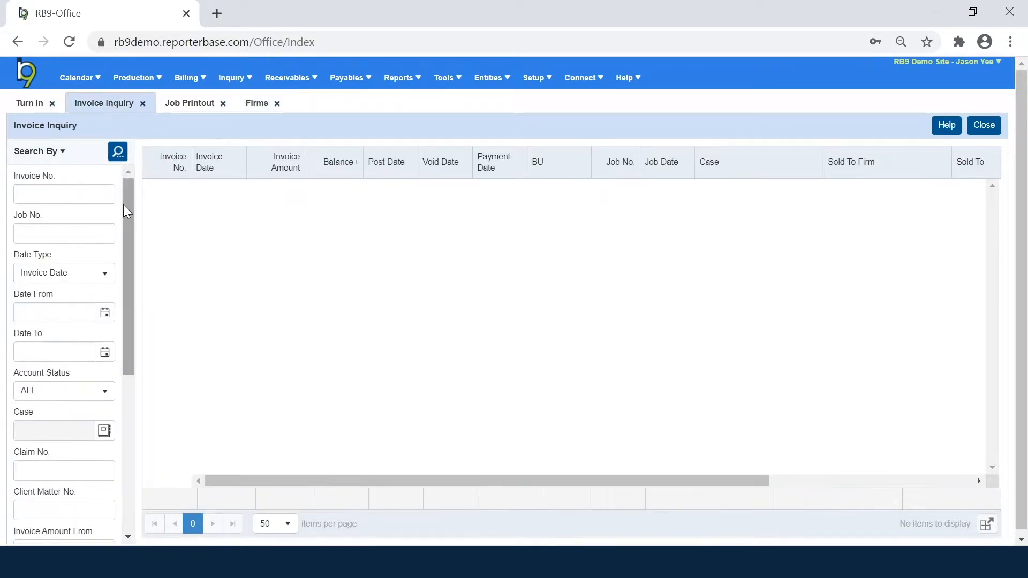
click(105, 313)
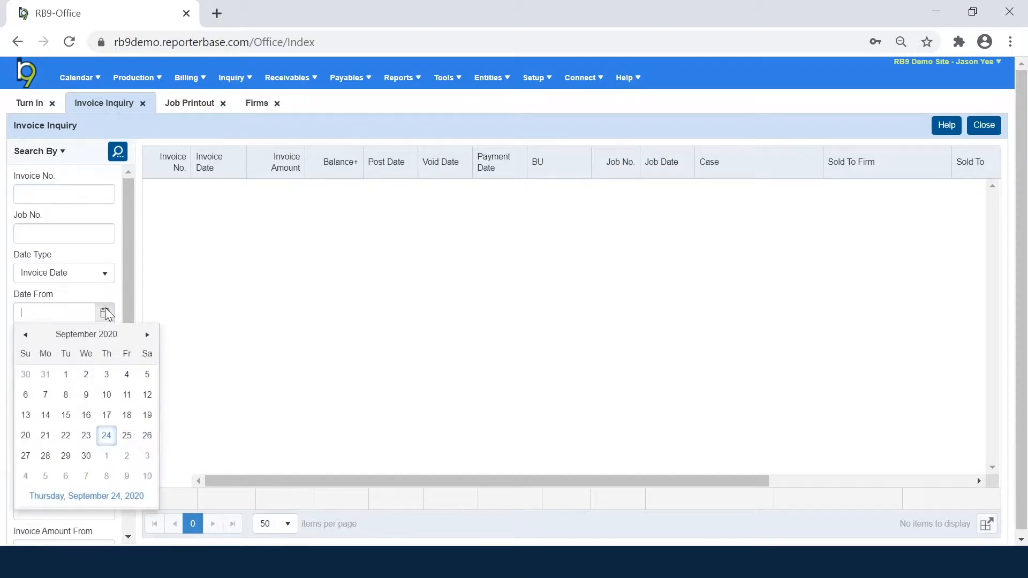
click(25, 336)
click(26, 335)
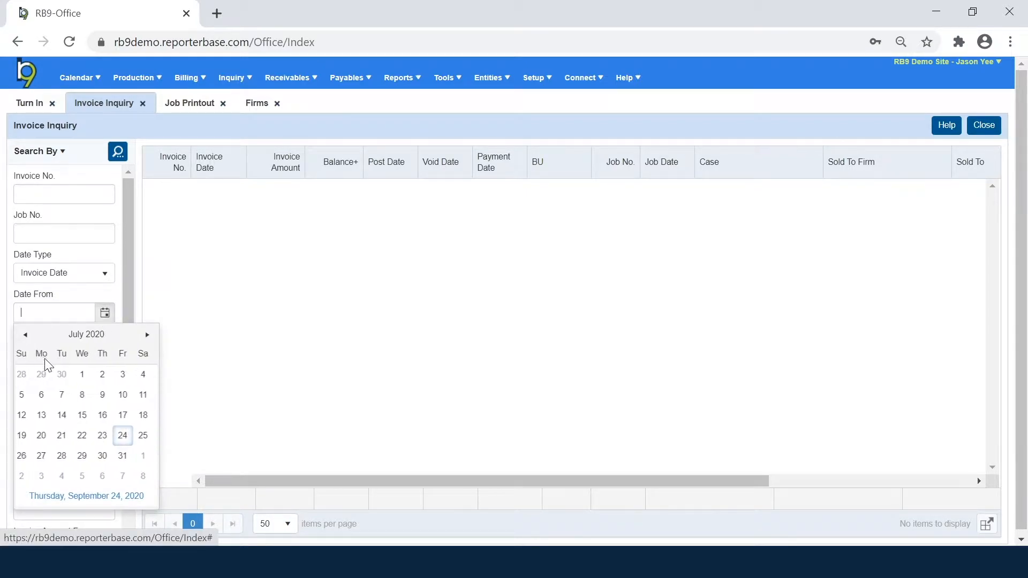
click(86, 375)
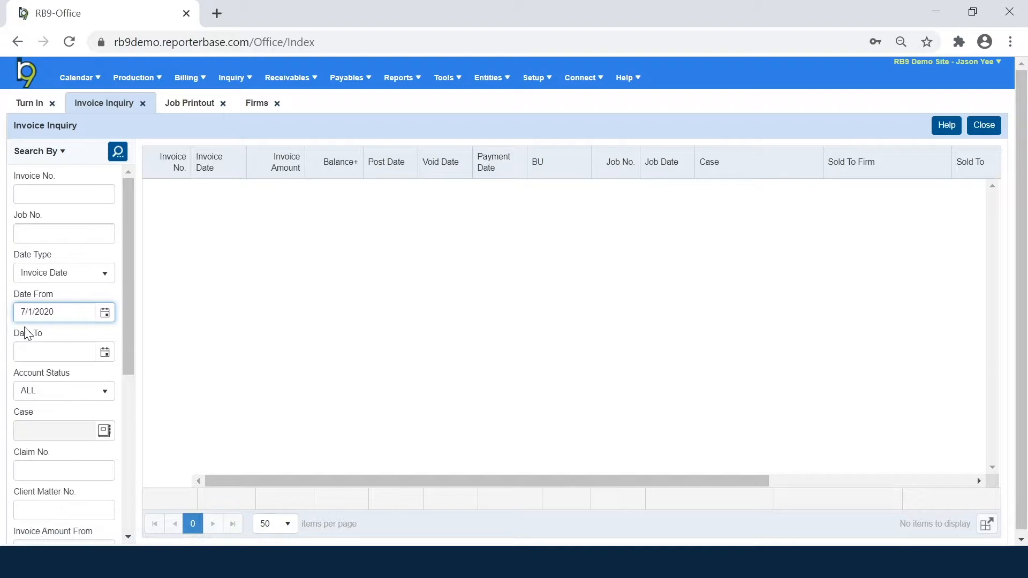
click(118, 152)
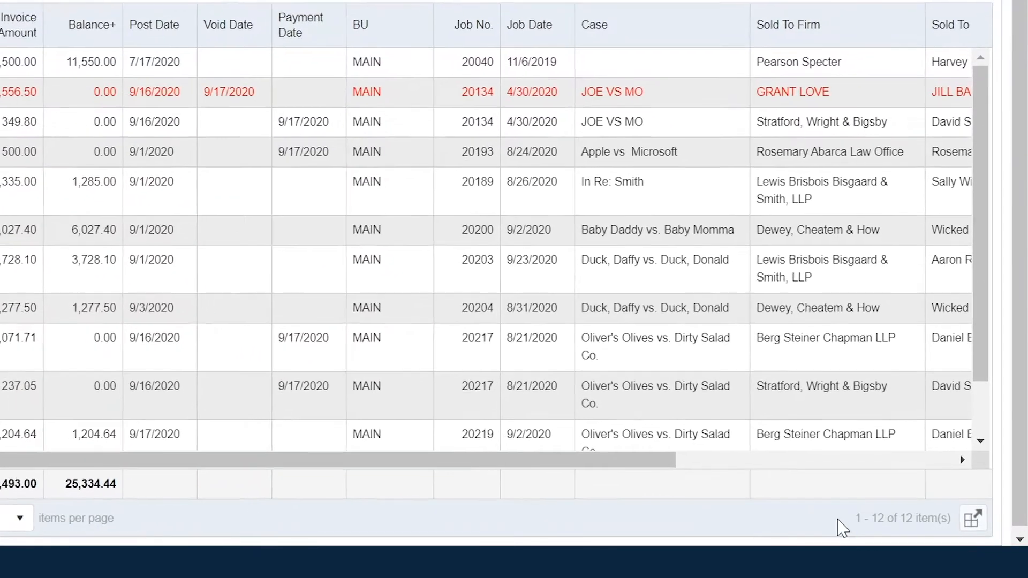
Step: Check the invoice grid's Excel/CSV export options without exporting, then return to Job Printout
drag(899, 524, 971, 524)
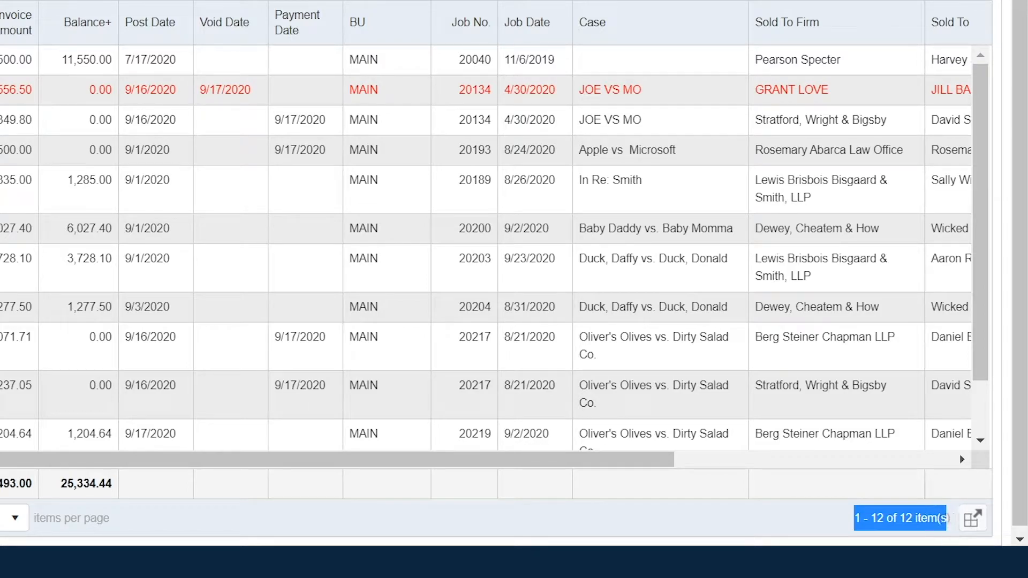
click(814, 536)
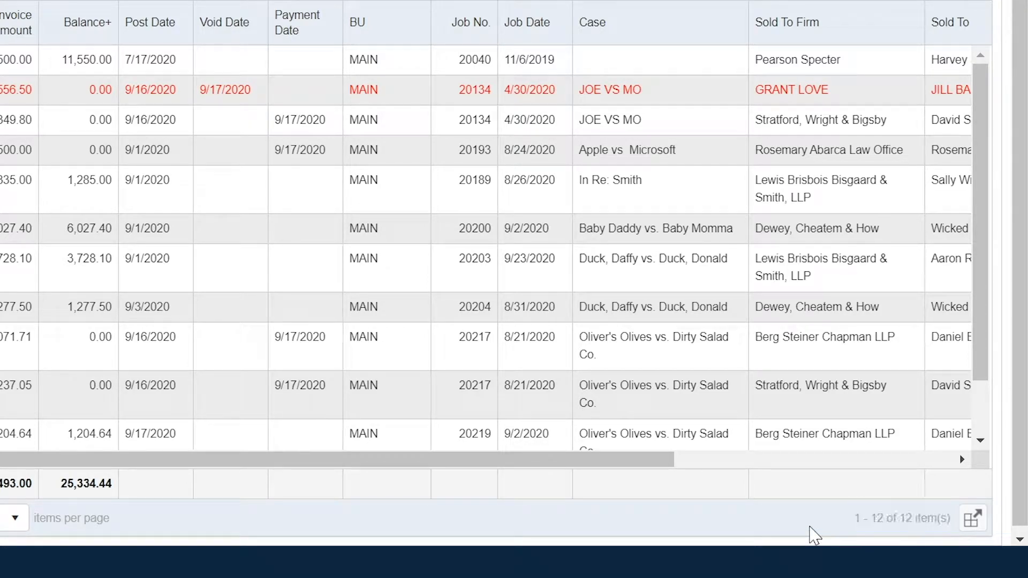
click(975, 525)
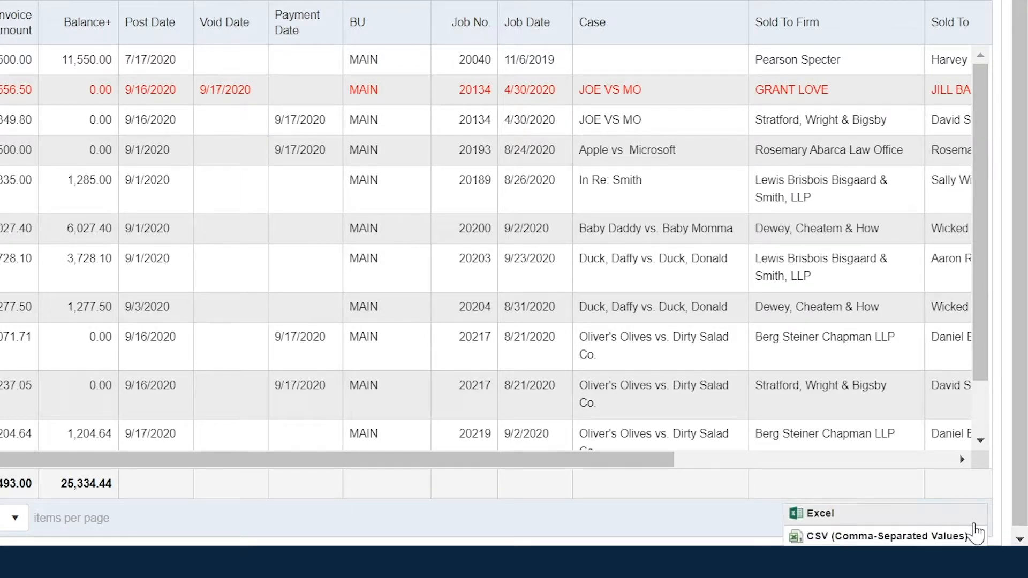
click(966, 494)
click(972, 522)
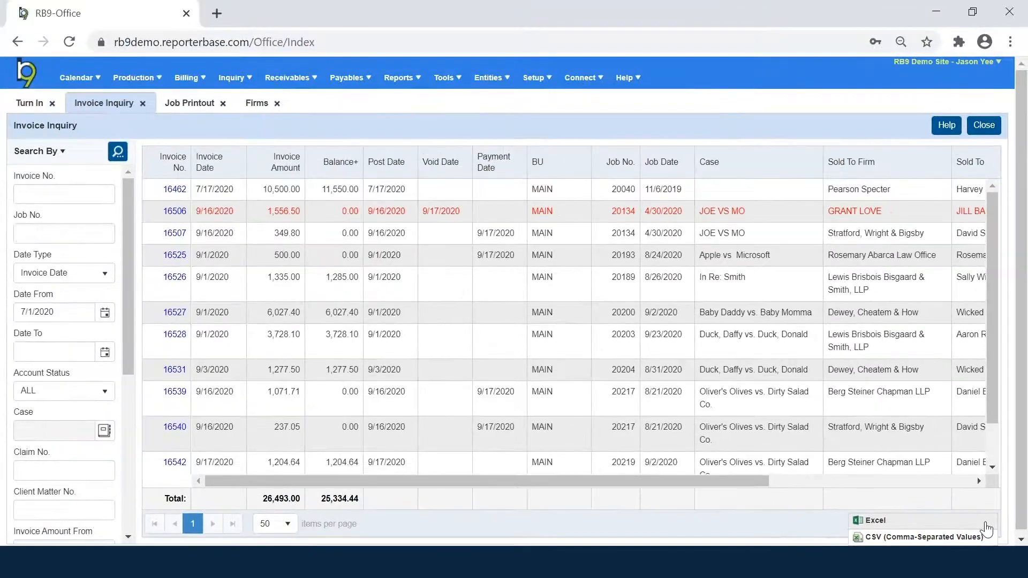
click(745, 528)
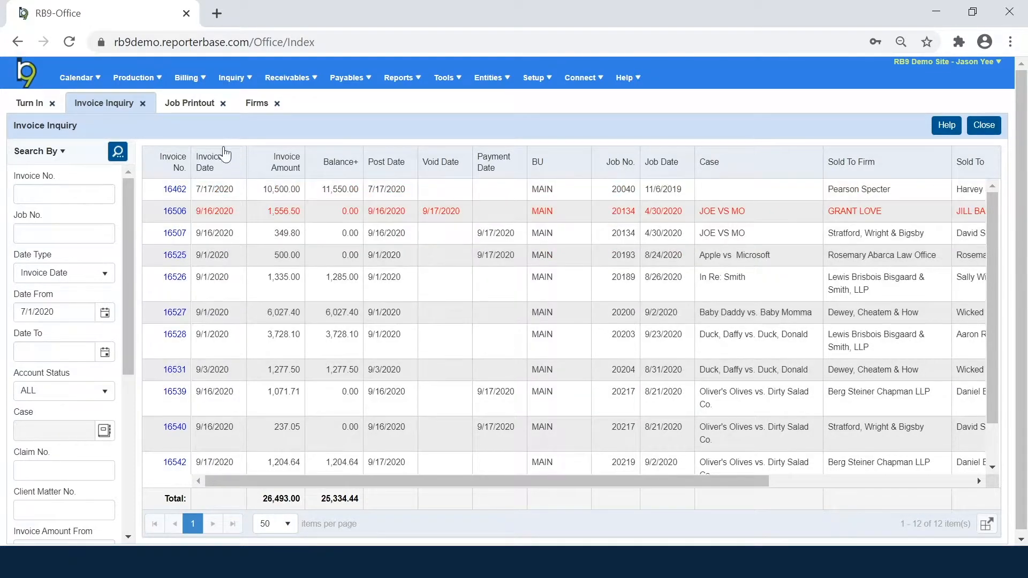
click(201, 110)
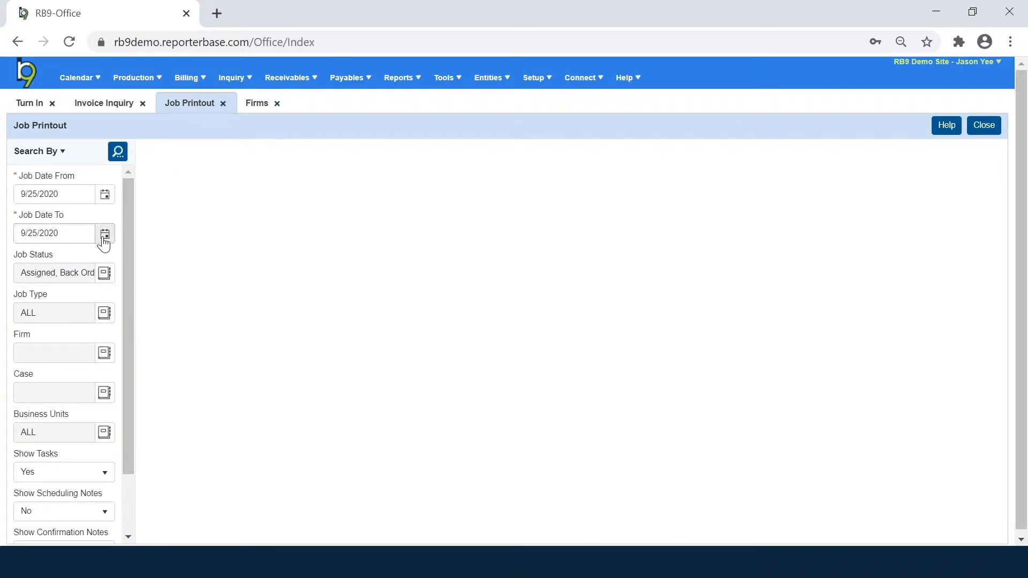
Step: Run the 9/25/2020 job printout, view its download formats, then return to Invoice Inquiry
click(118, 151)
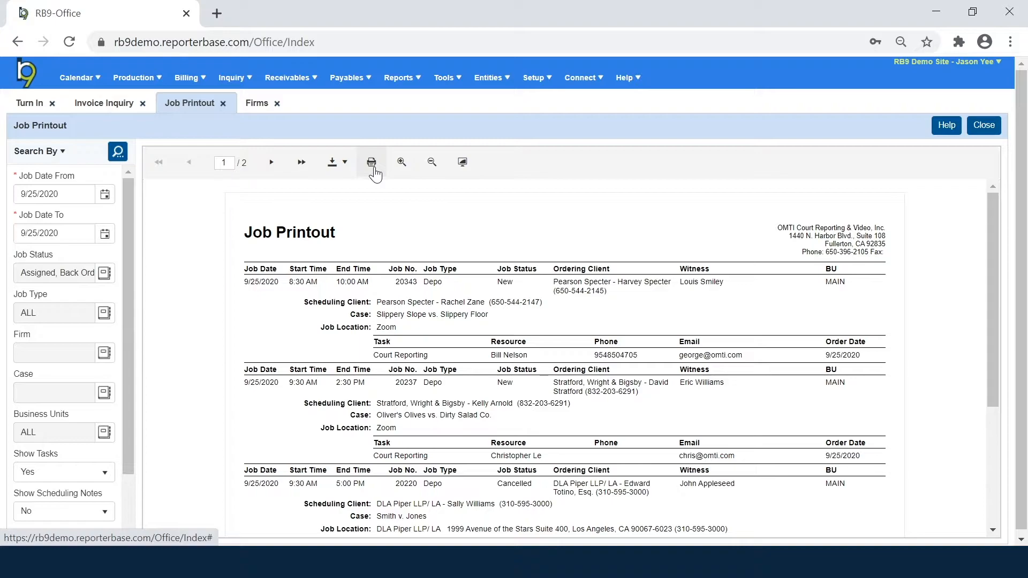
click(338, 164)
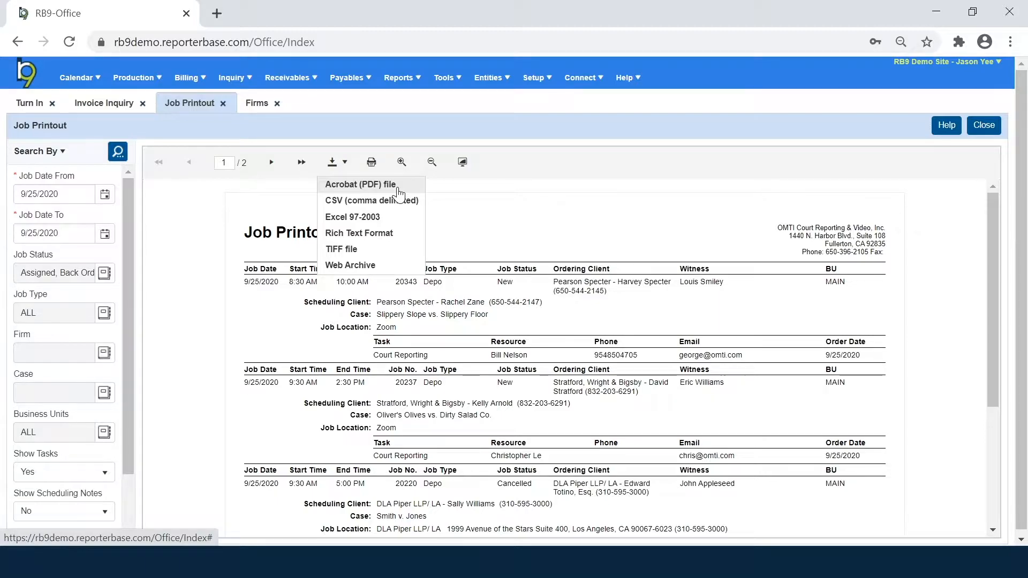
click(92, 110)
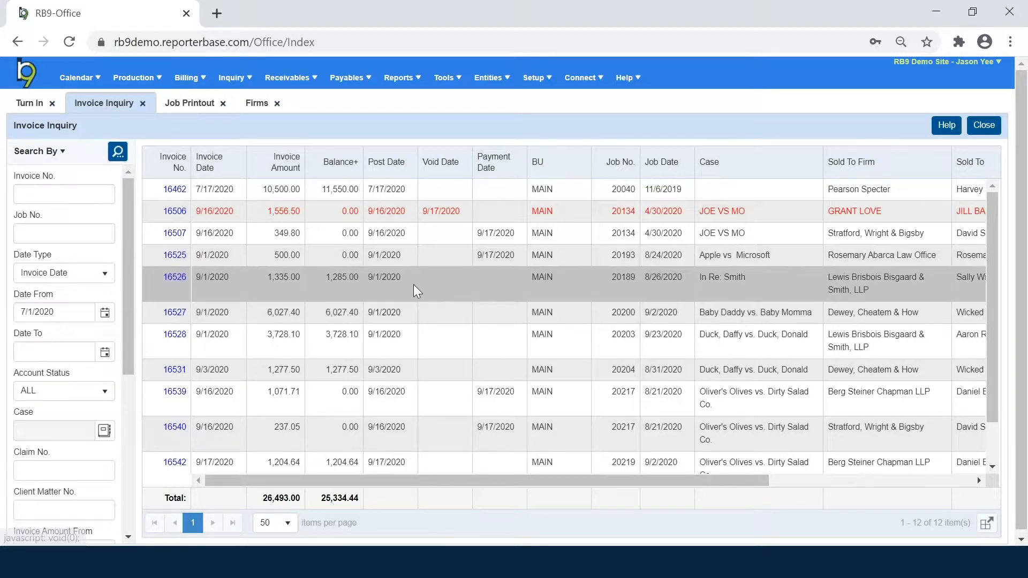
Step: Open invoice 16527 (Baby Daddy vs. Baby Momma) in its own tab from the results
right_click(434, 316)
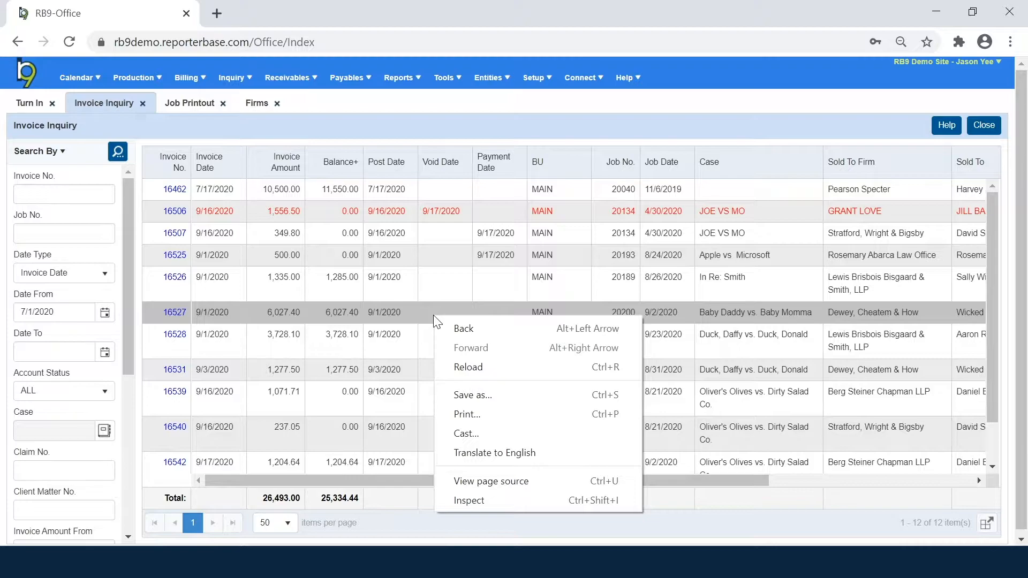
click(176, 315)
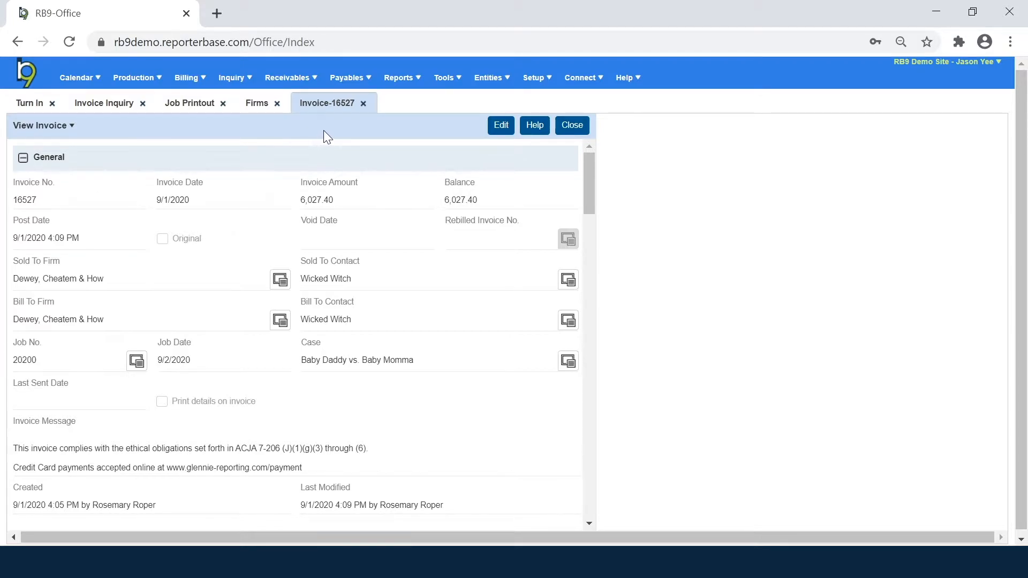
Step: Back on Invoice Inquiry, open invoice 16531 (Duck, Daffy vs. Duck, Donald)
click(122, 107)
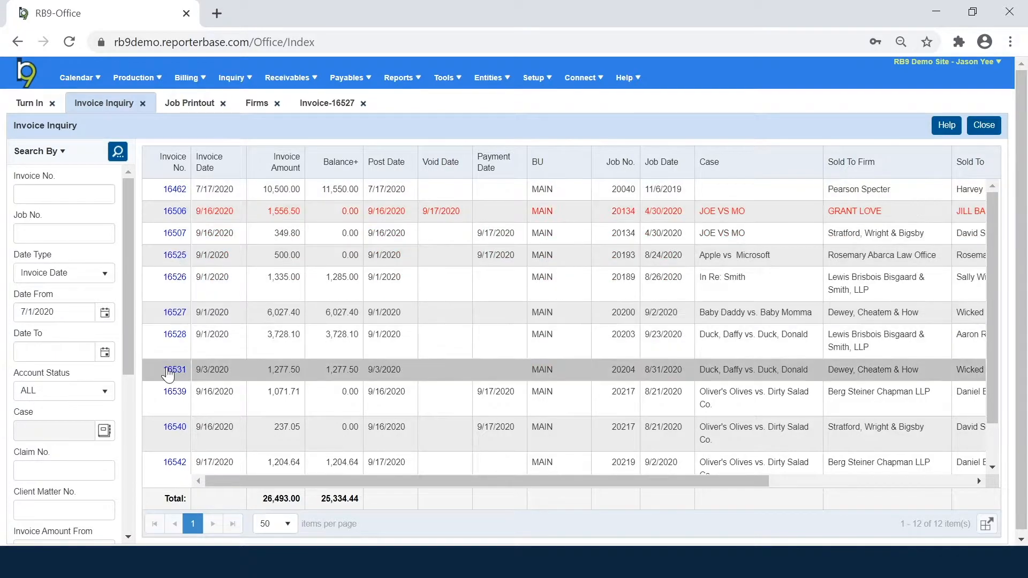
click(174, 370)
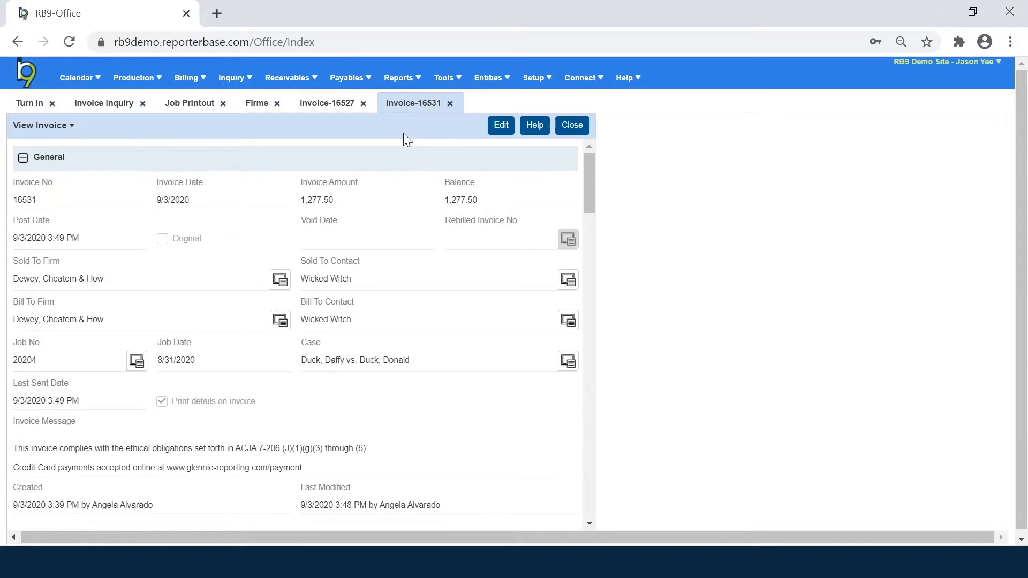
drag(35, 157, 64, 157)
click(69, 154)
scroll(69, 154, down, 5)
double_click(69, 312)
mouse_move(69, 318)
mouse_down()
mouse_move(50, 319)
mouse_move(71, 324)
mouse_up()
scroll(71, 323, down, 6)
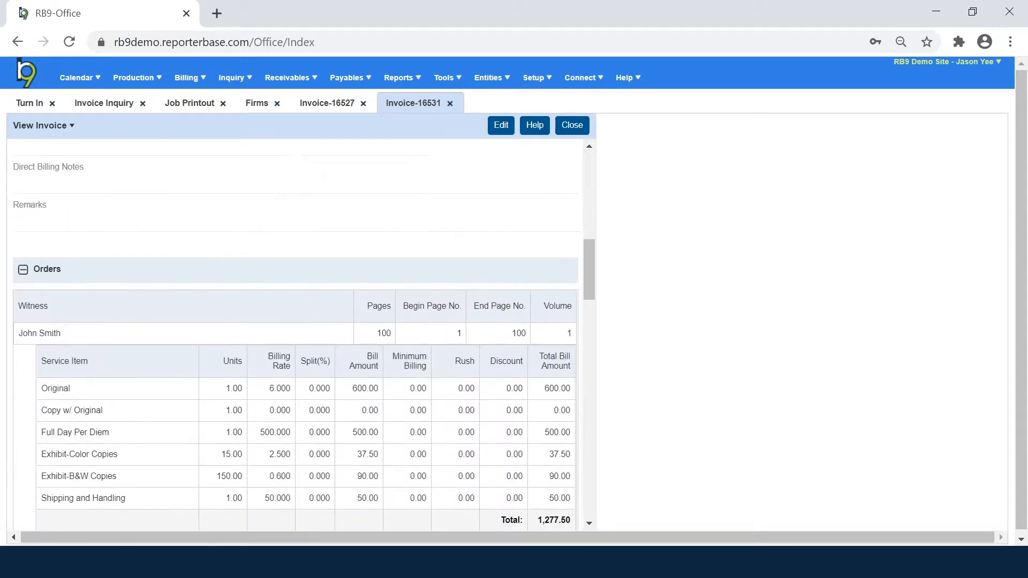
scroll(104, 294, down, 5)
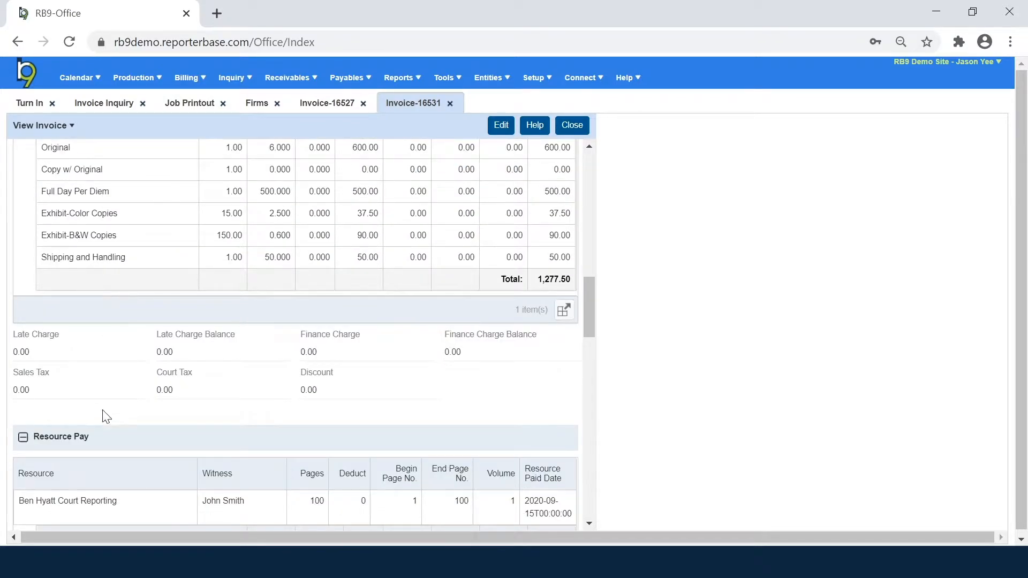
scroll(105, 418, down, 8)
scroll(115, 415, down, 12)
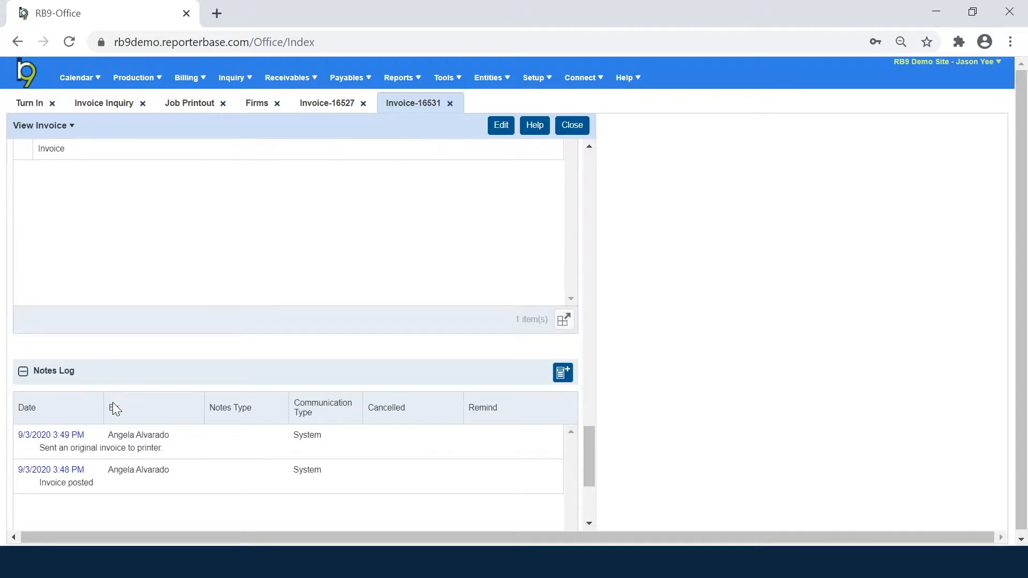
scroll(116, 408, down, 4)
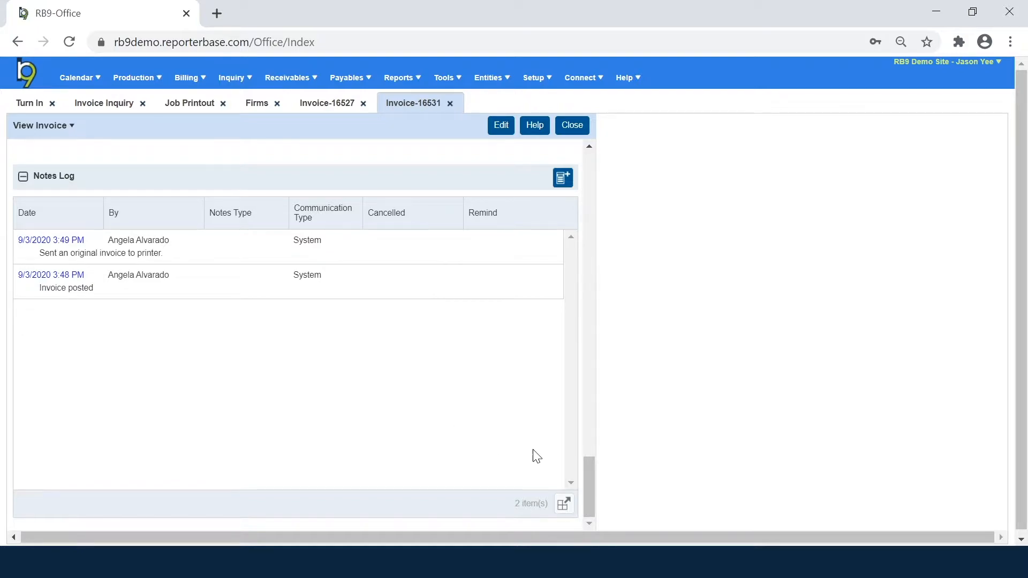
drag(592, 468, 602, 152)
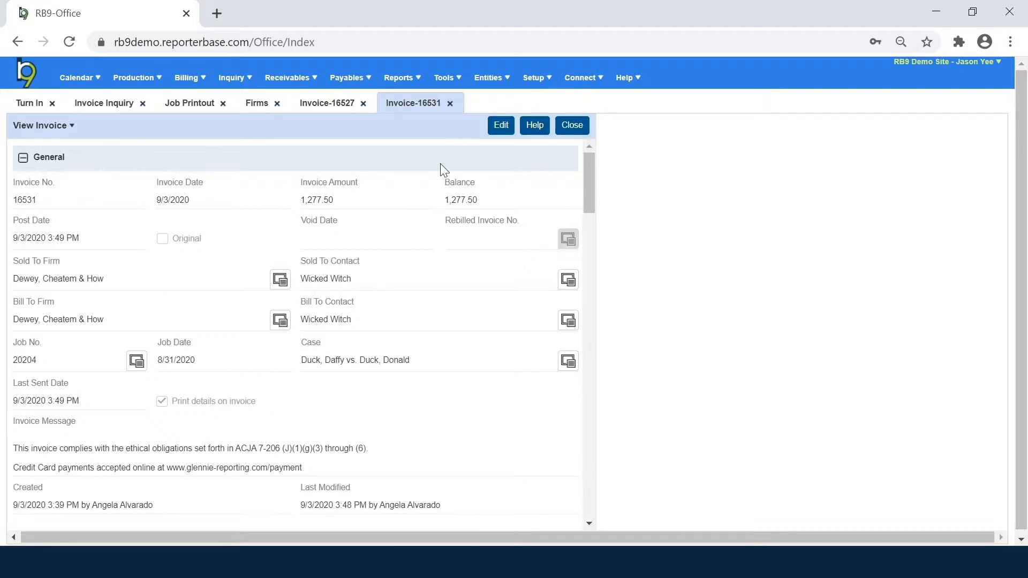
click(39, 130)
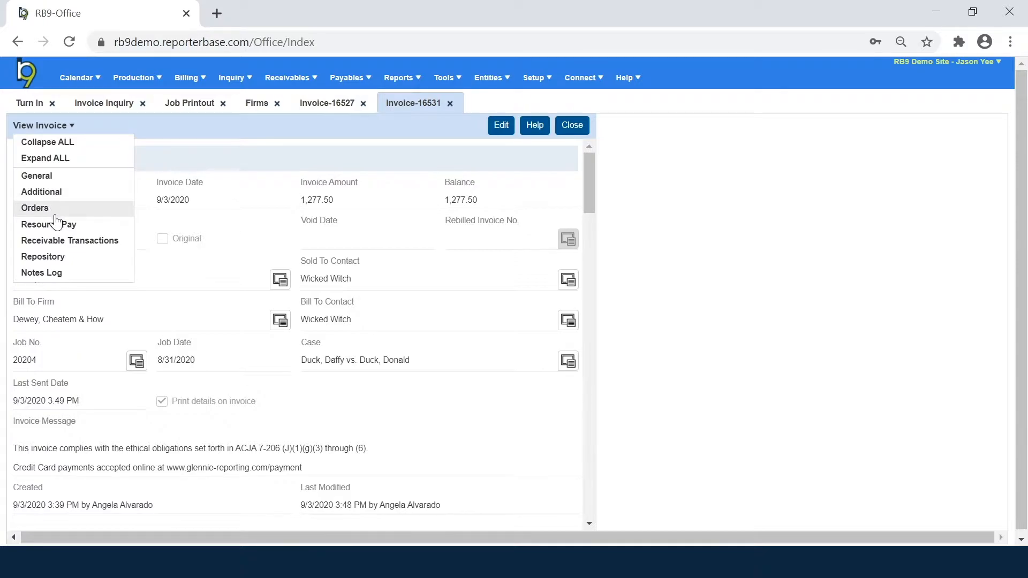
click(88, 228)
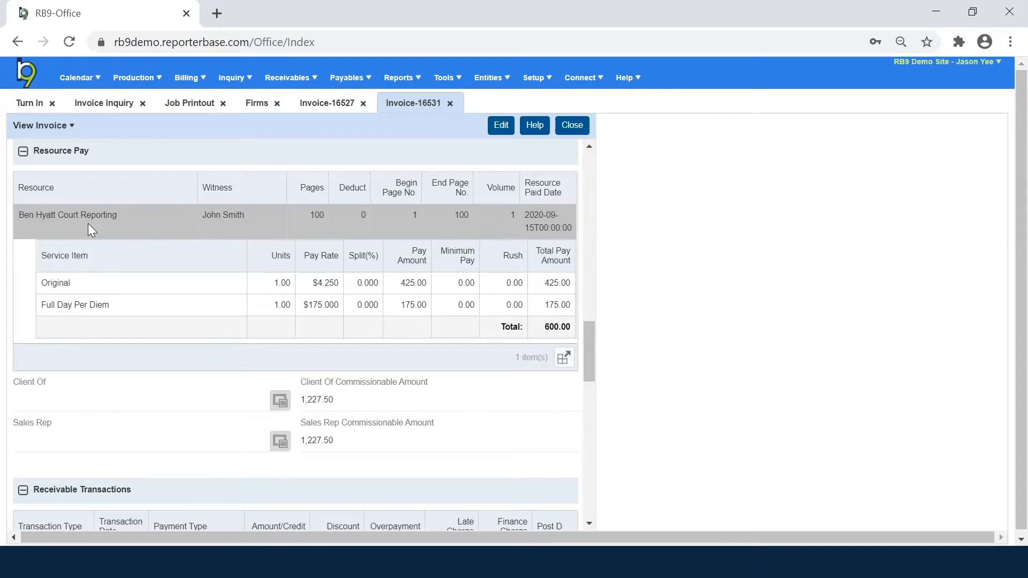
click(69, 126)
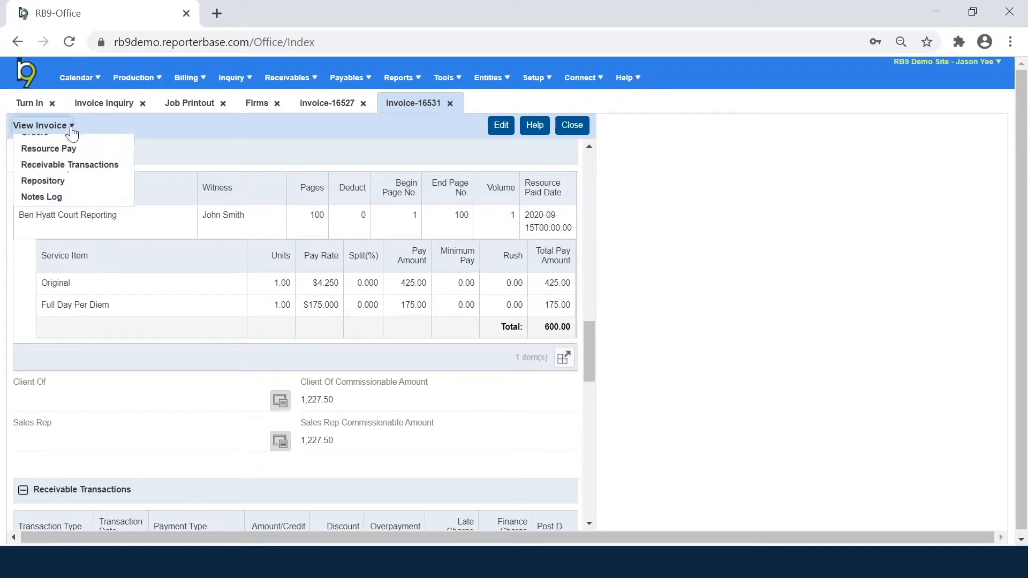
click(60, 178)
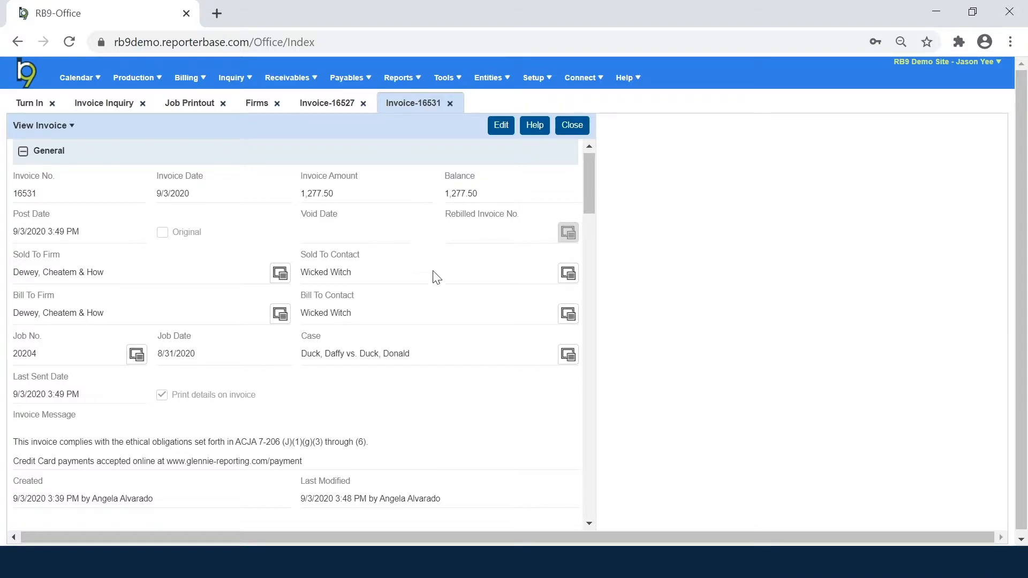
drag(582, 178, 631, 161)
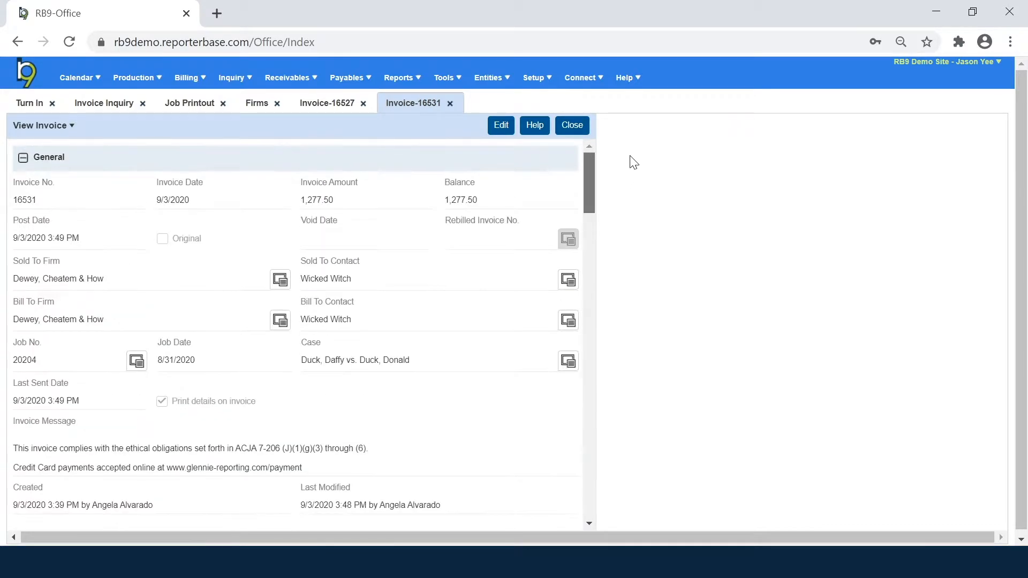
Step: Make invoice 16531 editable and review its message, Client Matter No., Claim No. and LEDES client ID fields
click(502, 128)
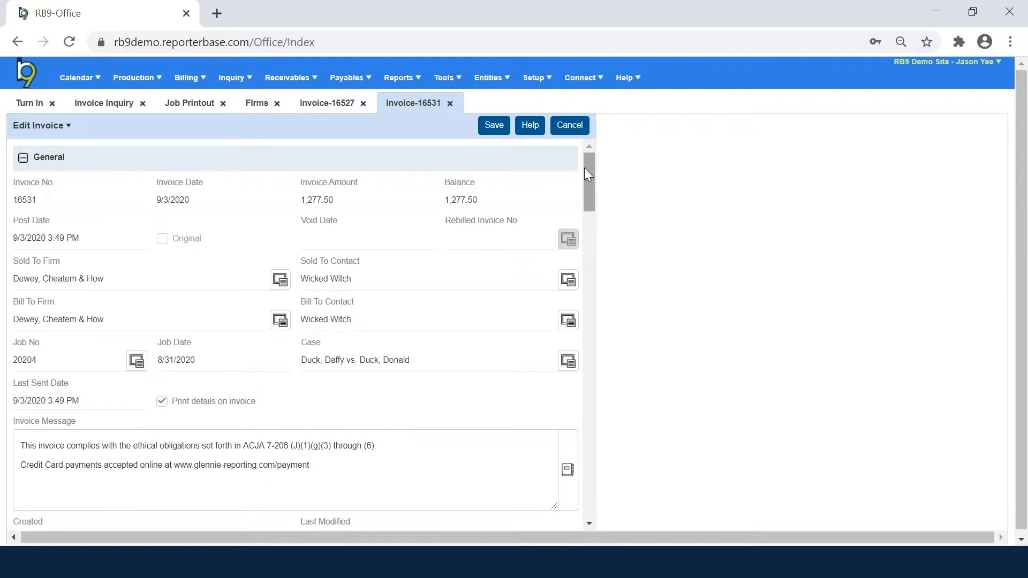
drag(590, 168, 593, 186)
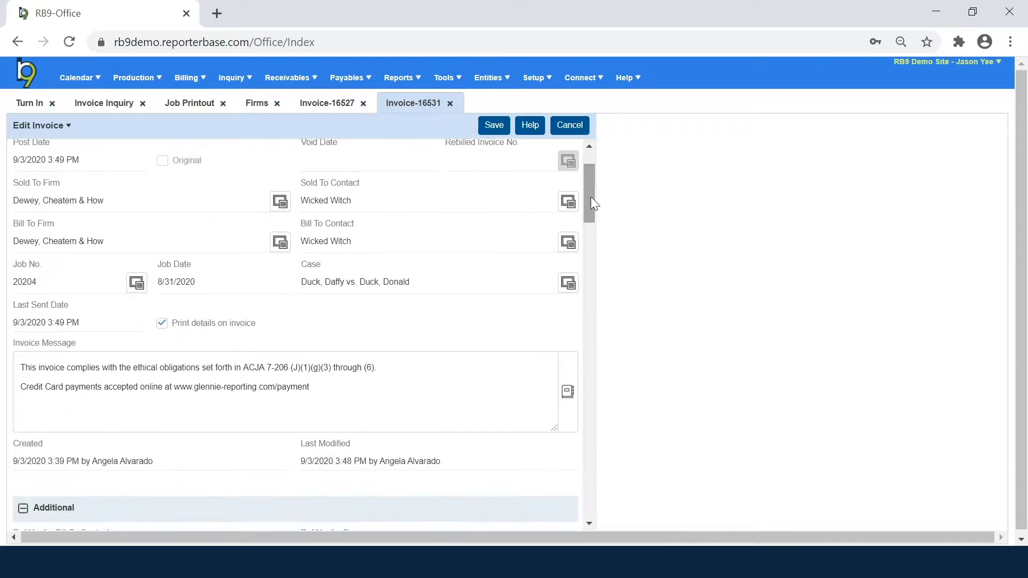
drag(310, 386, 21, 357)
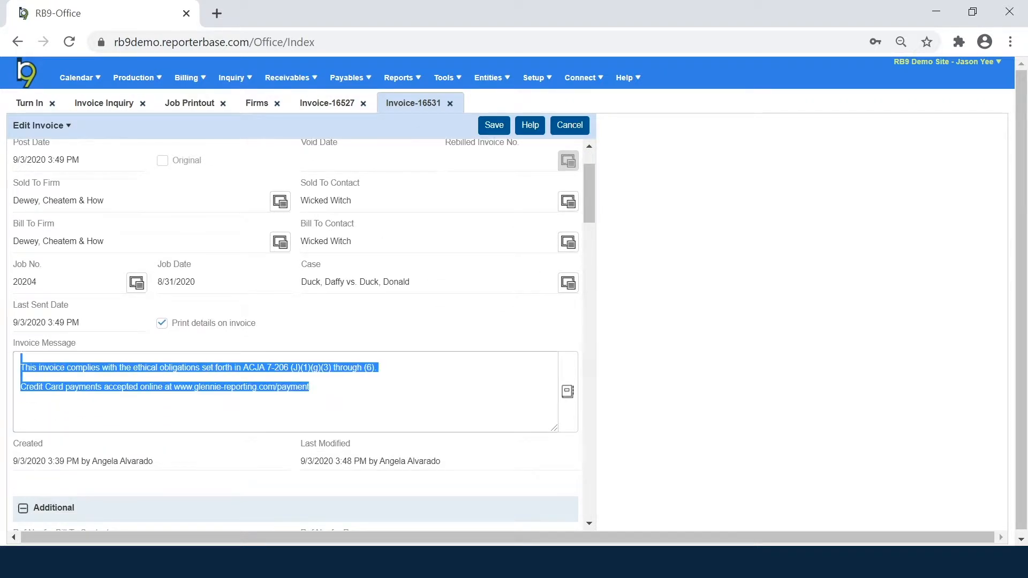
click(482, 391)
drag(590, 217, 590, 259)
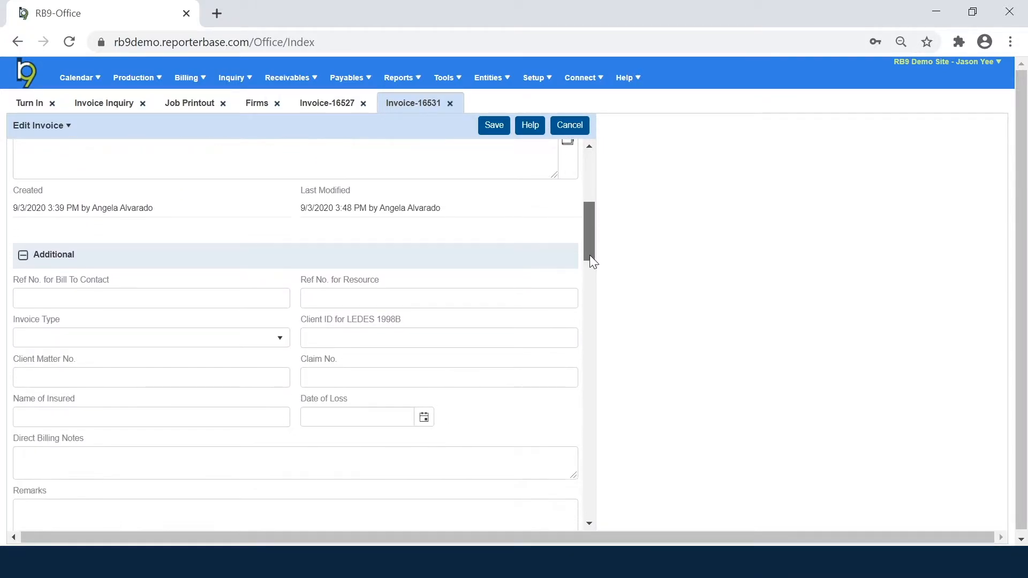
click(239, 370)
click(369, 365)
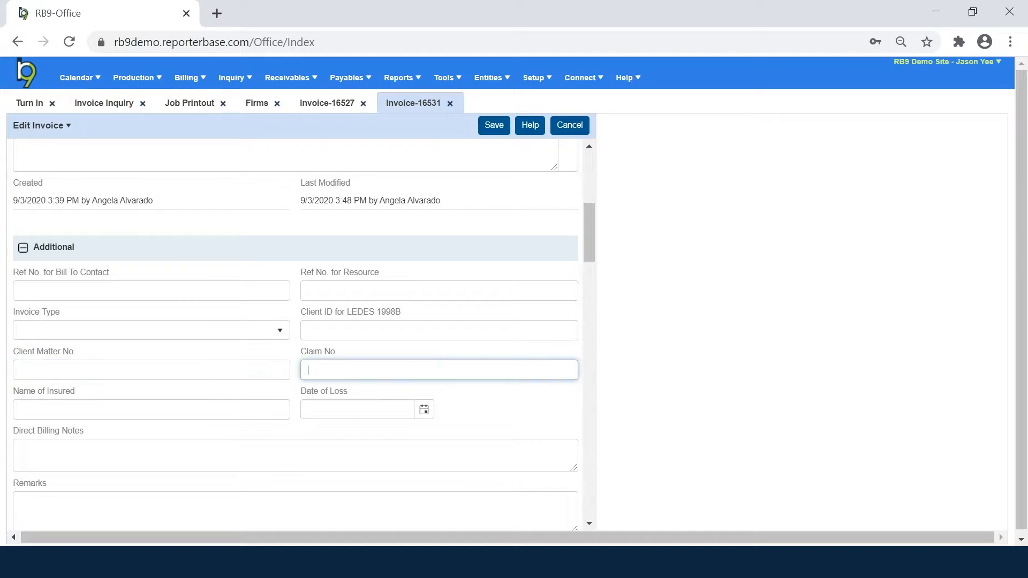
click(535, 329)
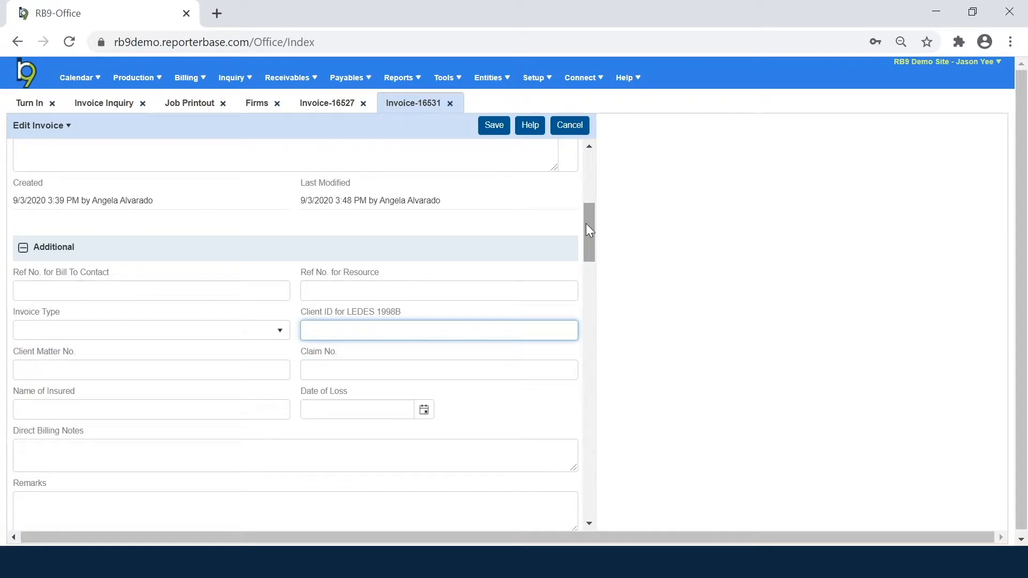
drag(586, 225, 587, 127)
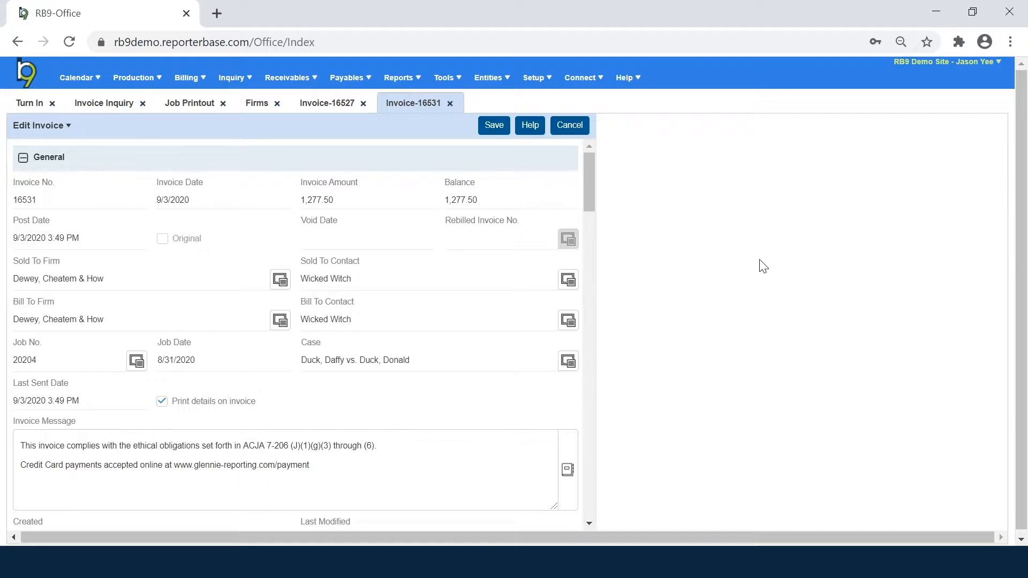
Step: Choose Close All Tabs from the user name menu
click(985, 72)
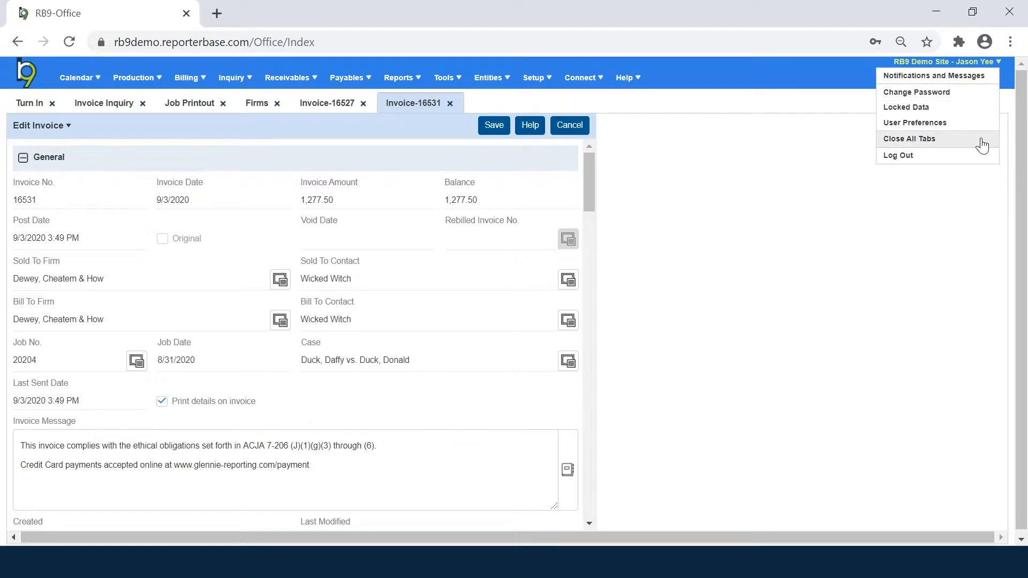
click(982, 144)
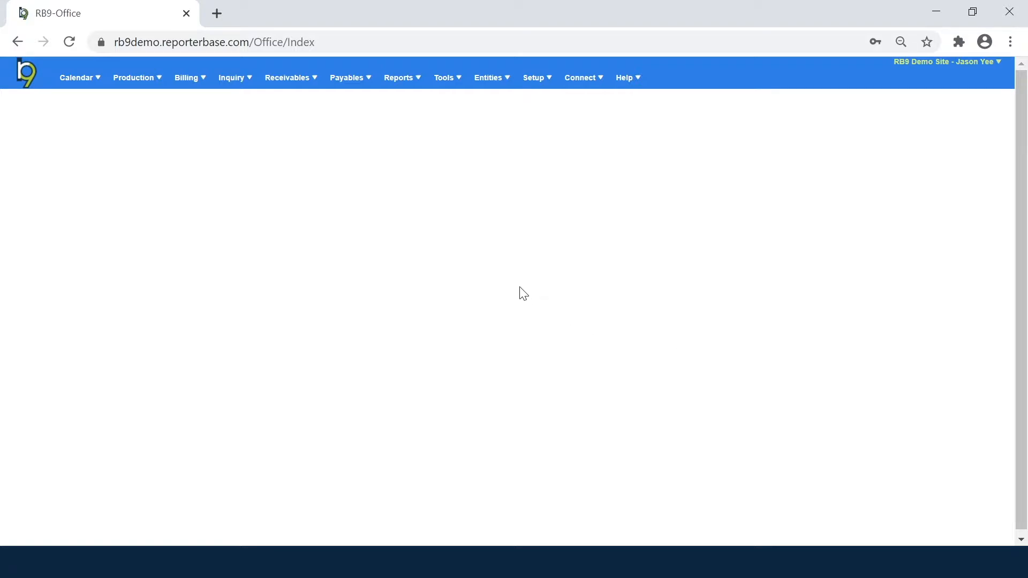
Step: Search the Turn In list for job 20209
click(150, 86)
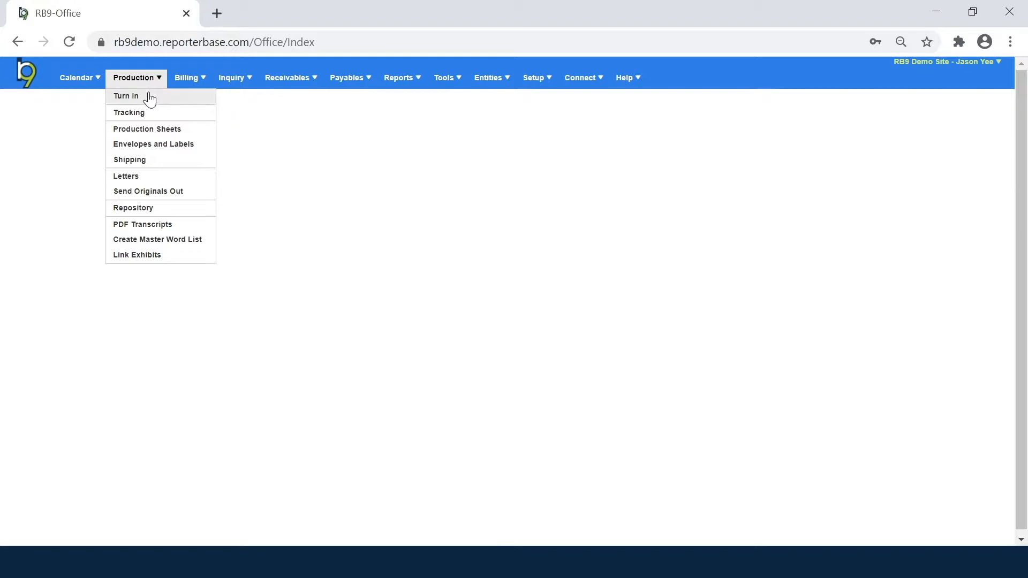
click(150, 101)
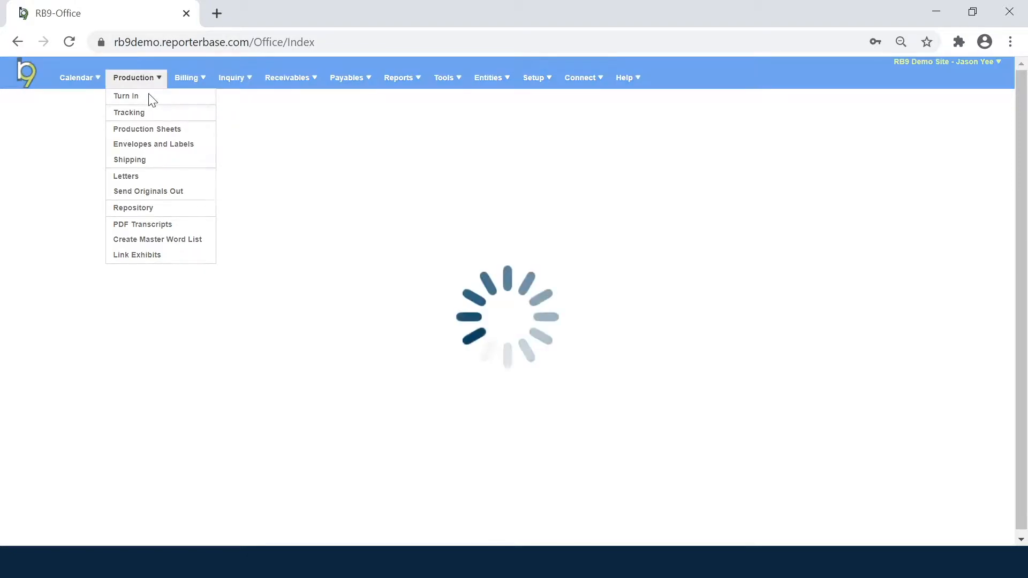
text(20209)
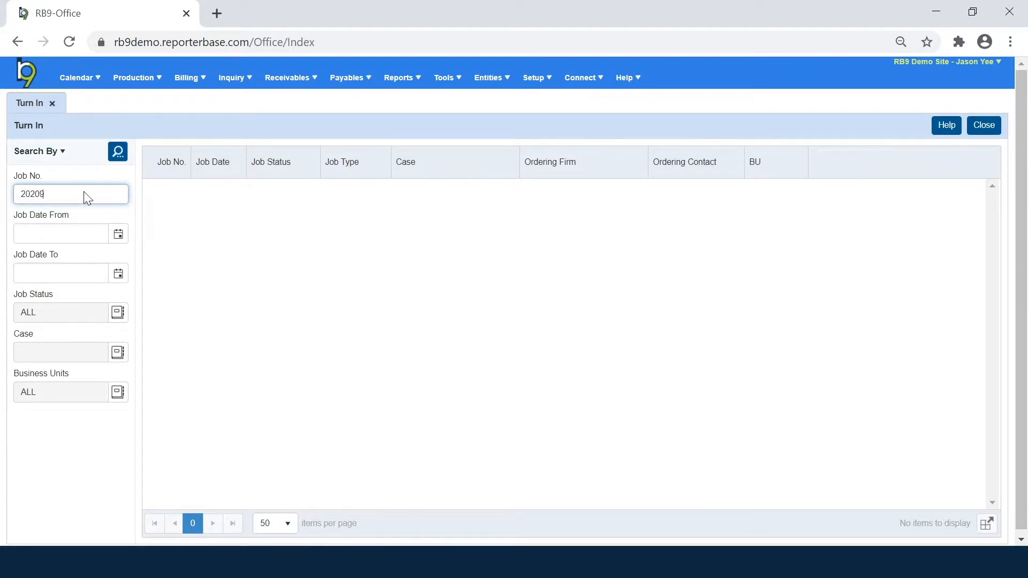
key(Return)
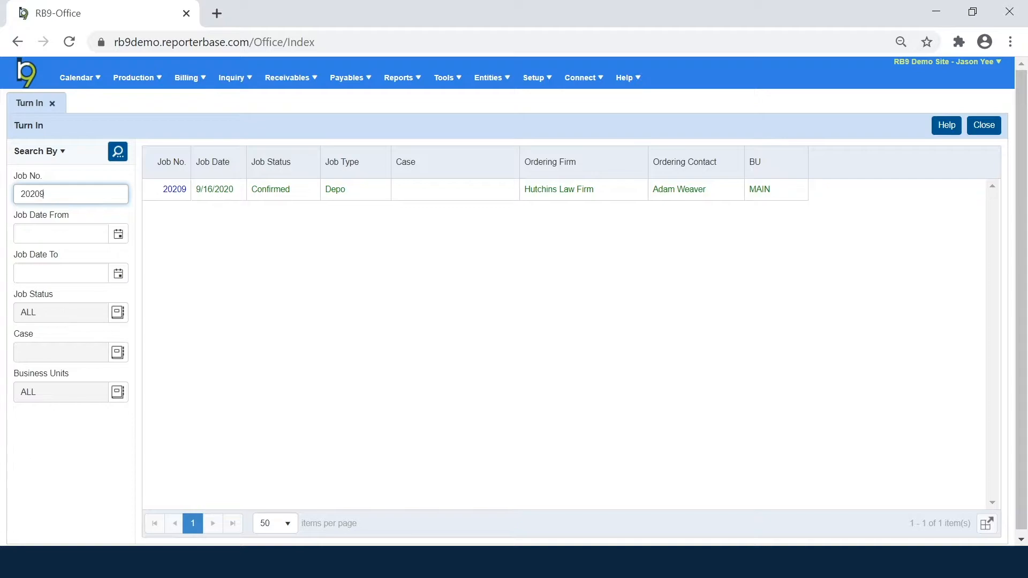
Step: Find job 20209 in the Jobs list view and open its record
mouse_move(91, 85)
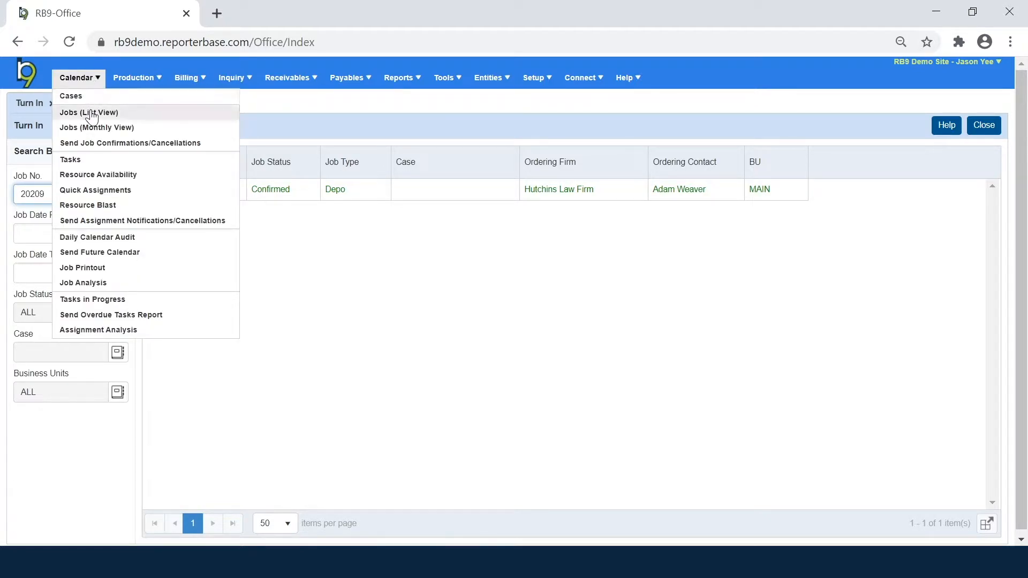
click(70, 111)
text(20209)
key(Return)
click(167, 192)
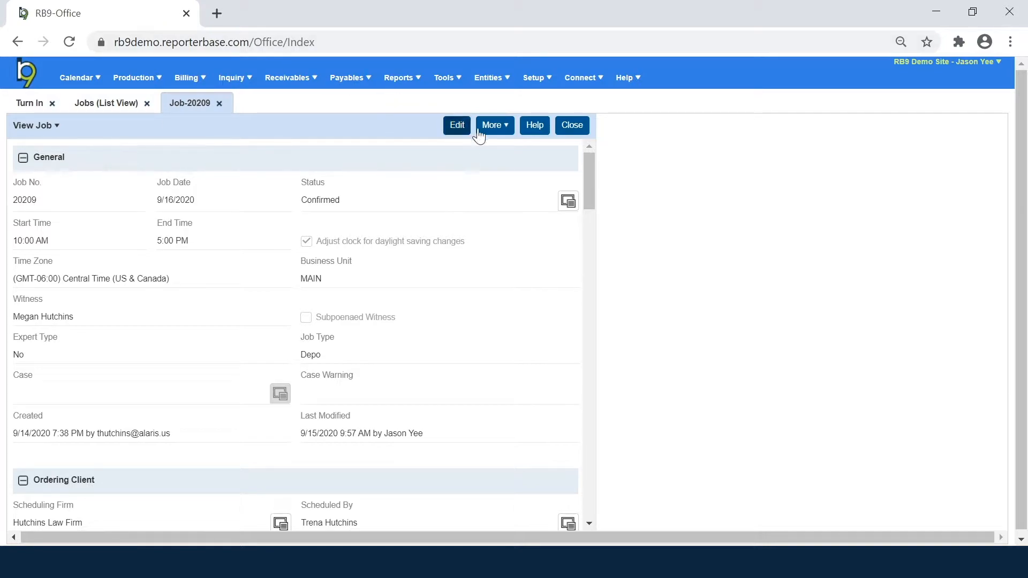
Step: Bring up job 20209's Turn In form, dated 9/16/2020, with no witnesses or invoices yet
click(496, 130)
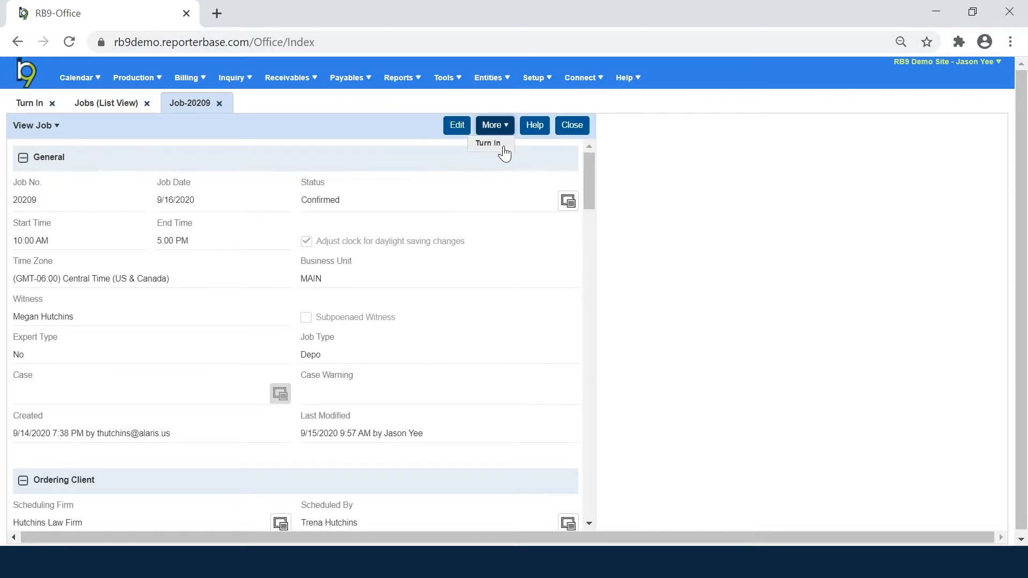
click(505, 154)
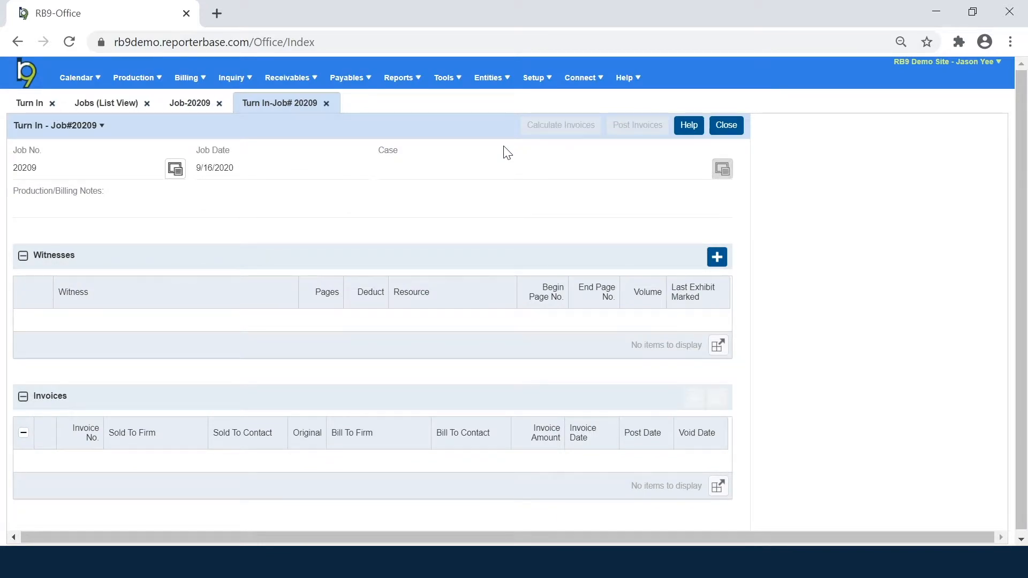
click(38, 106)
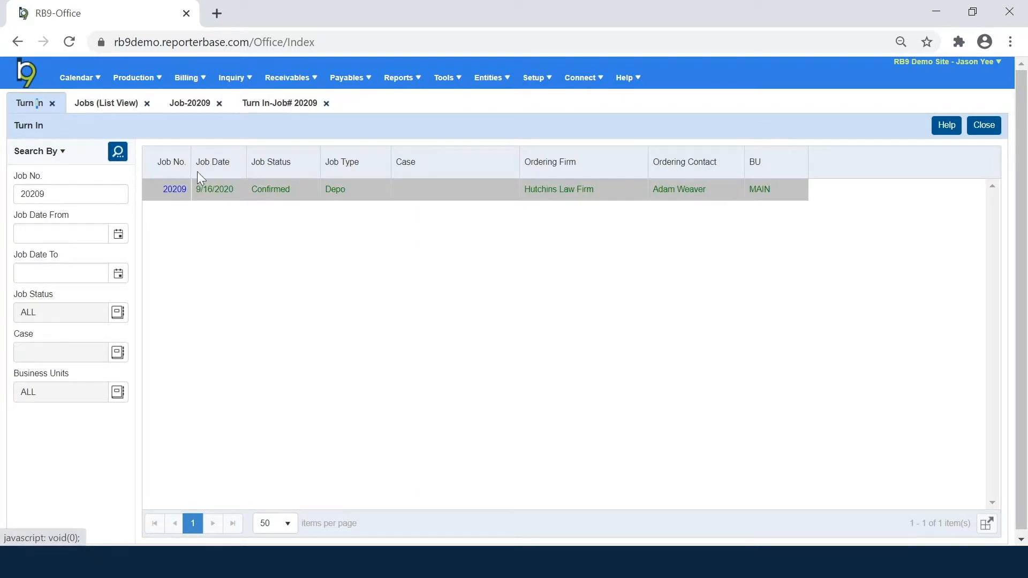
click(259, 106)
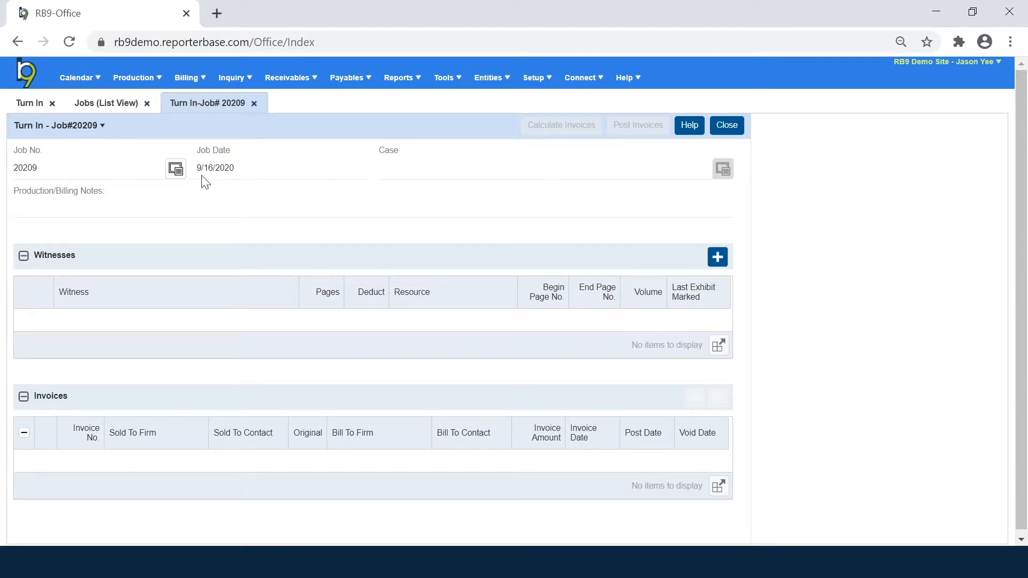
click(177, 171)
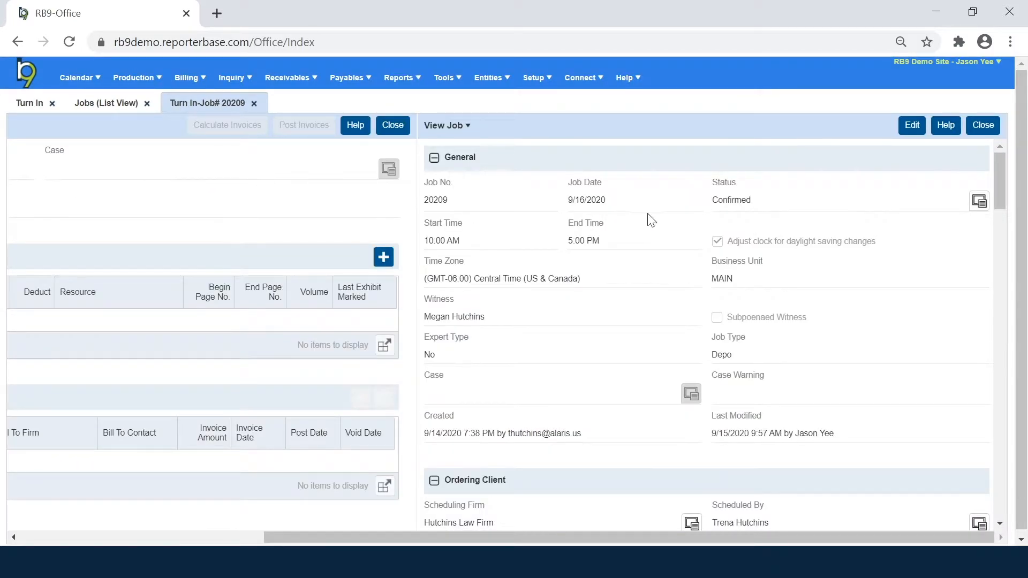
drag(655, 543, 726, 537)
click(993, 134)
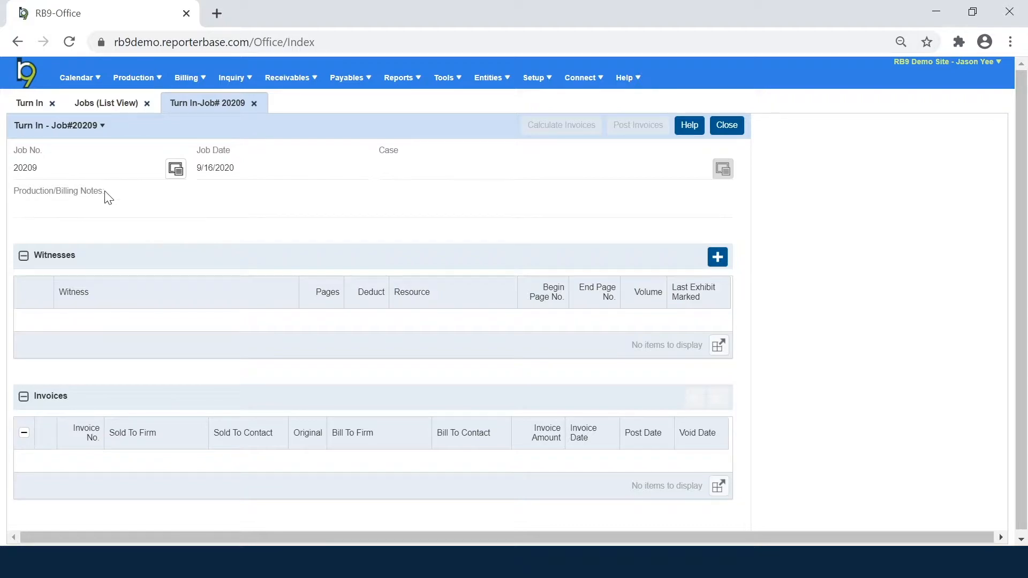
drag(106, 191, 18, 202)
click(83, 225)
Step: Enter 'Bill O&1 at $4.75/page' in job 20209's Production/Billing Notes and save the record
click(175, 170)
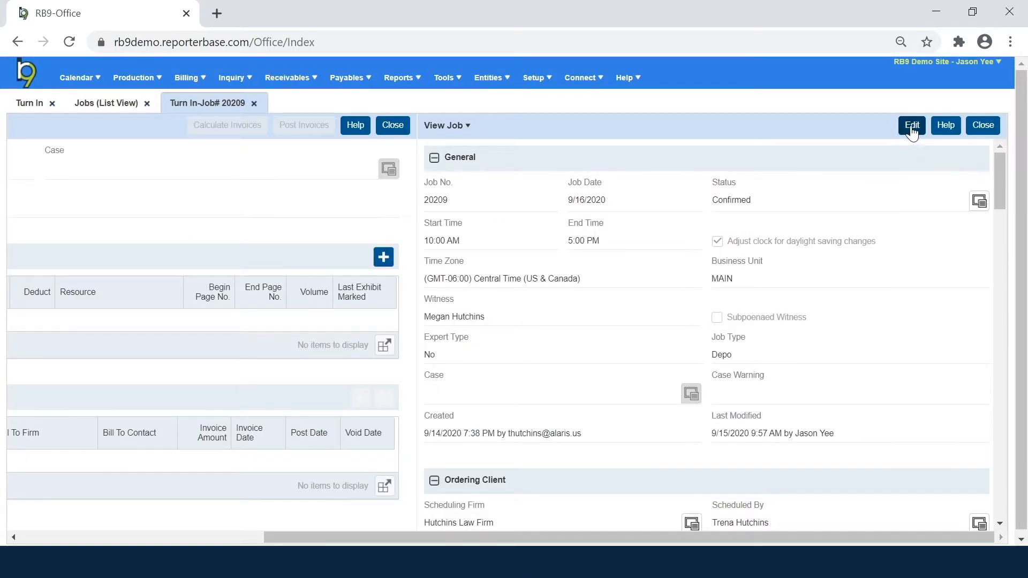
click(910, 132)
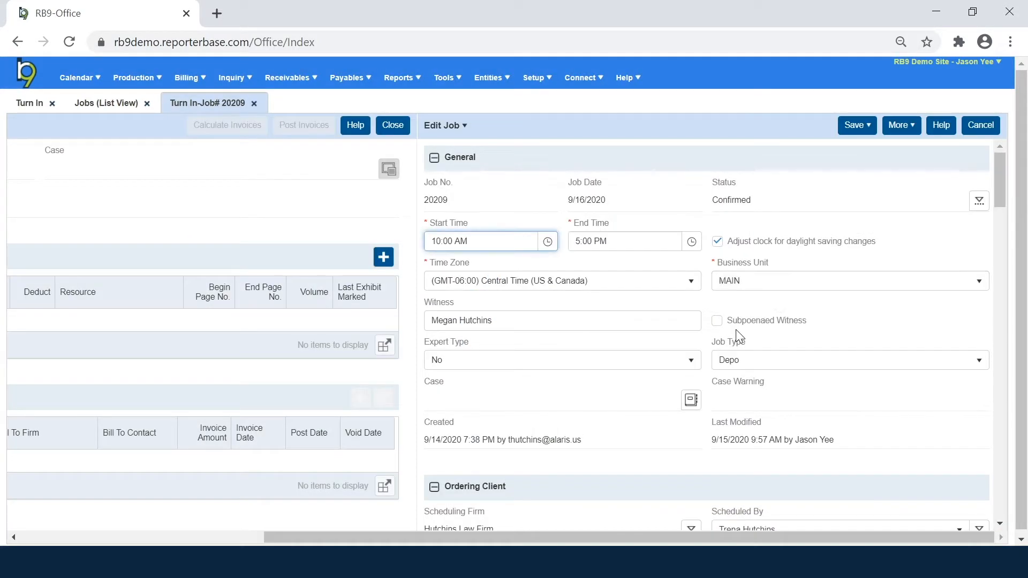
scroll(736, 329, down, 10)
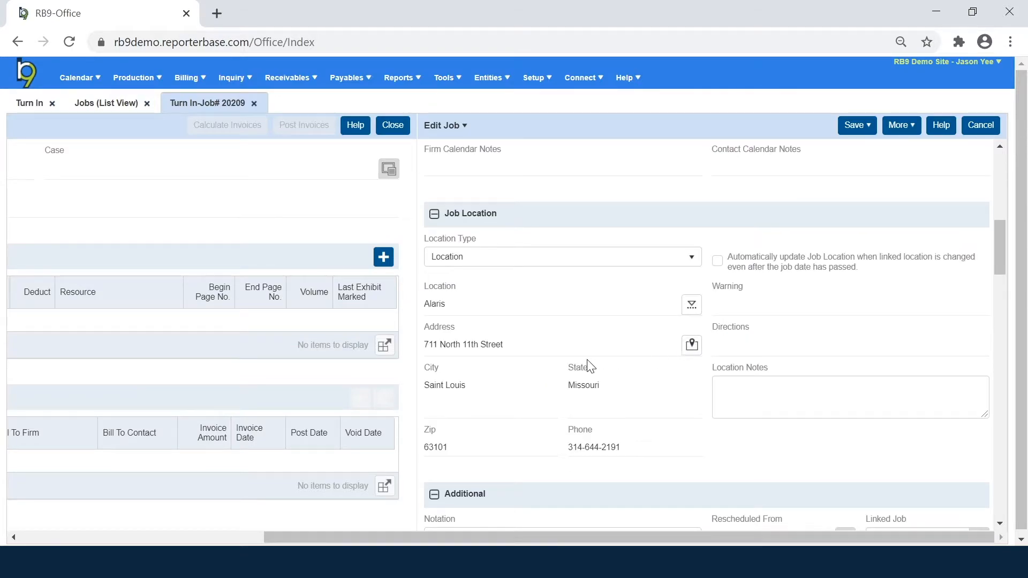
scroll(591, 366, down, 6)
click(563, 494)
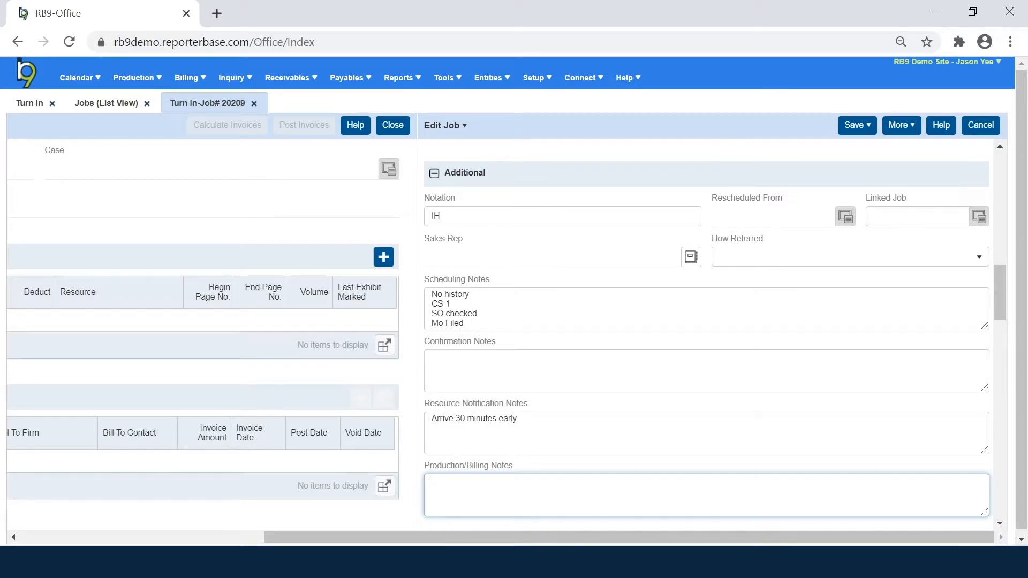
text(Bill O&1 at $4.75/page)
click(860, 126)
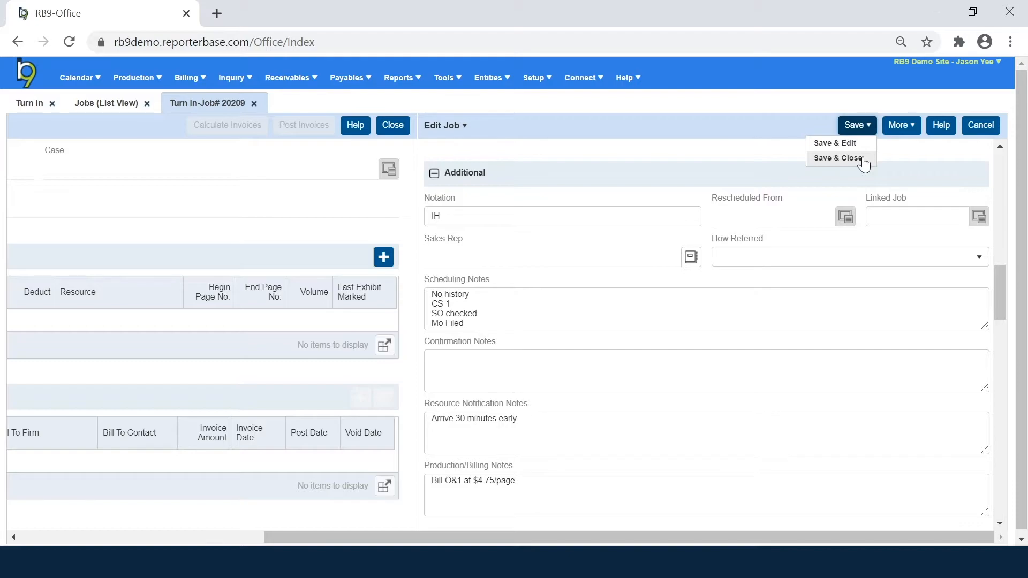
click(864, 158)
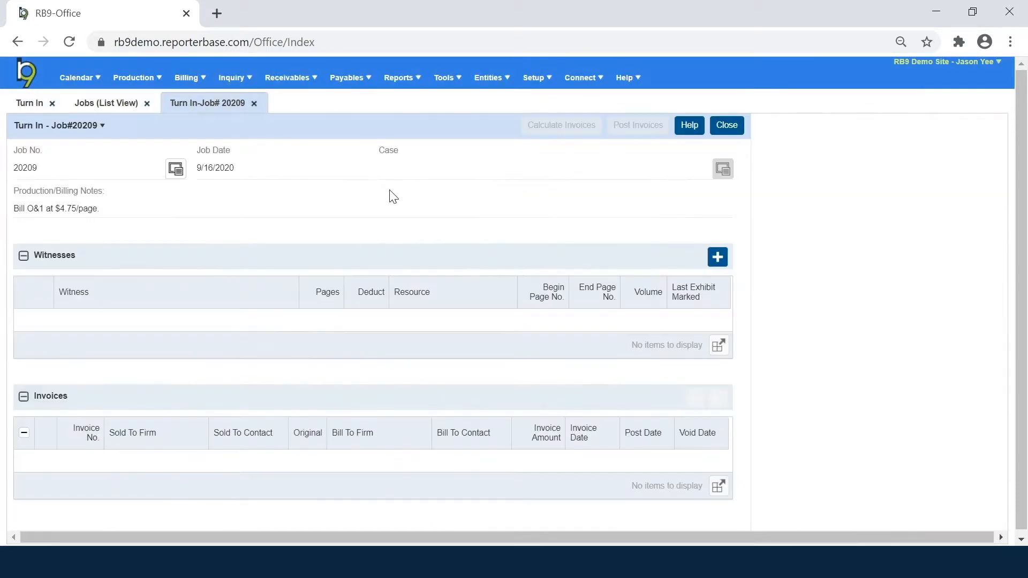
drag(102, 208, 13, 209)
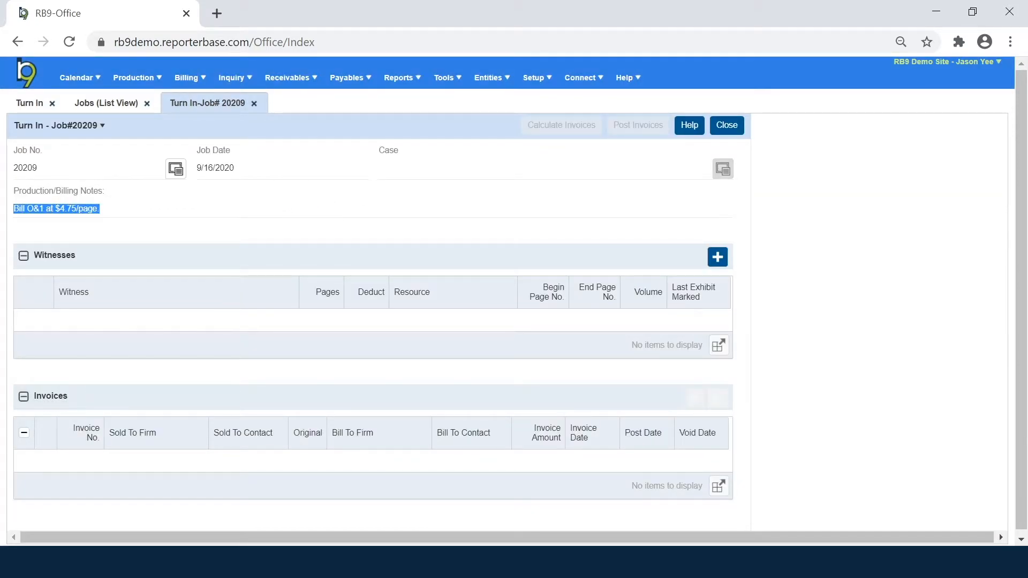
click(184, 224)
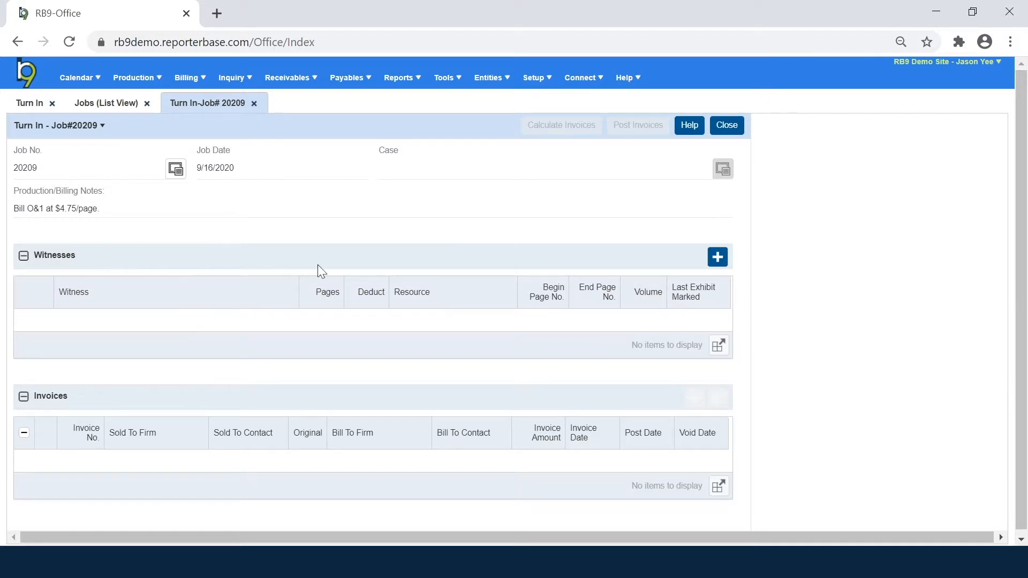
Step: Start a new witness entry for the job and enter the witness's name
click(717, 258)
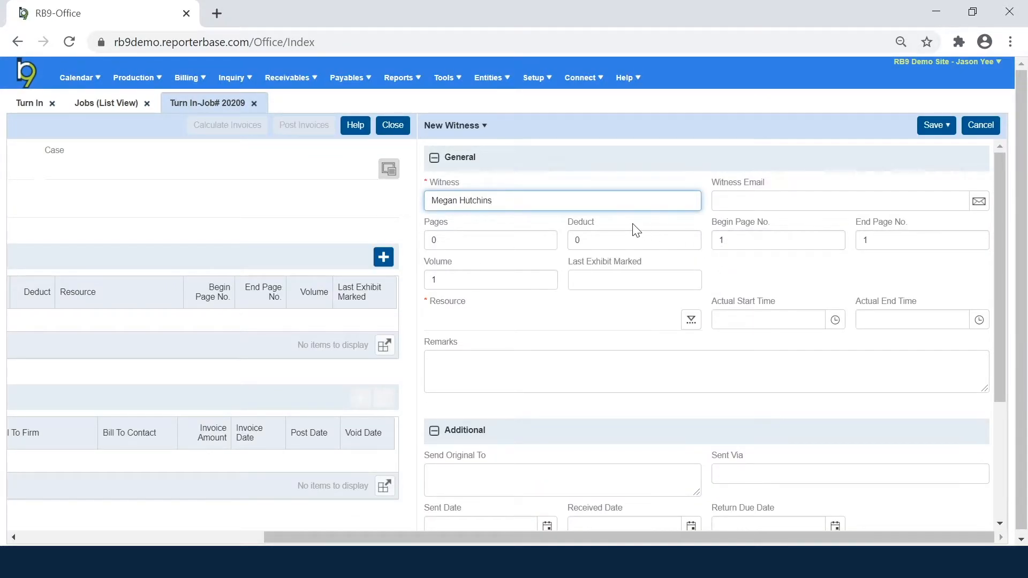
key(ctrl+a)
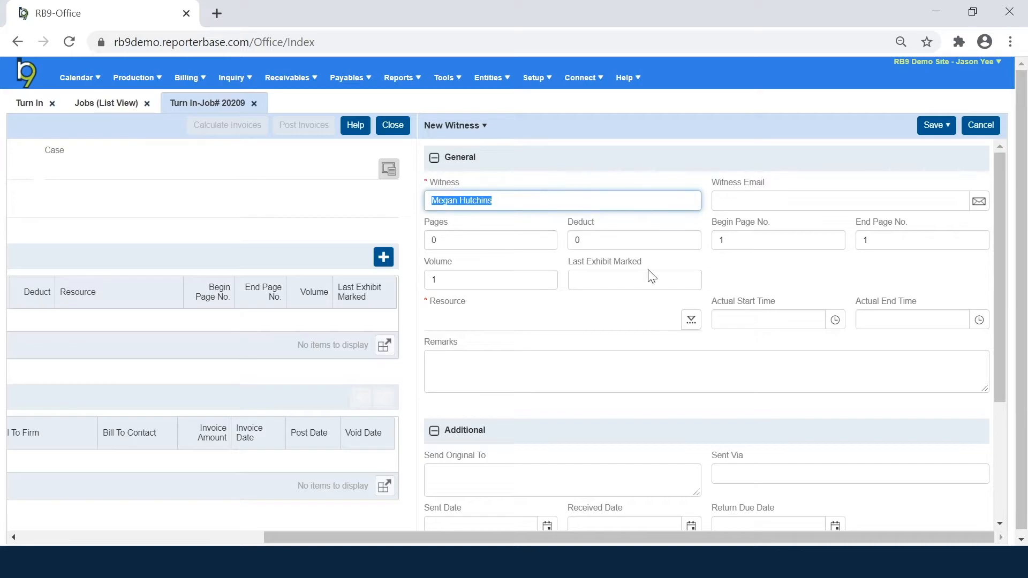
click(434, 240)
key(Tab)
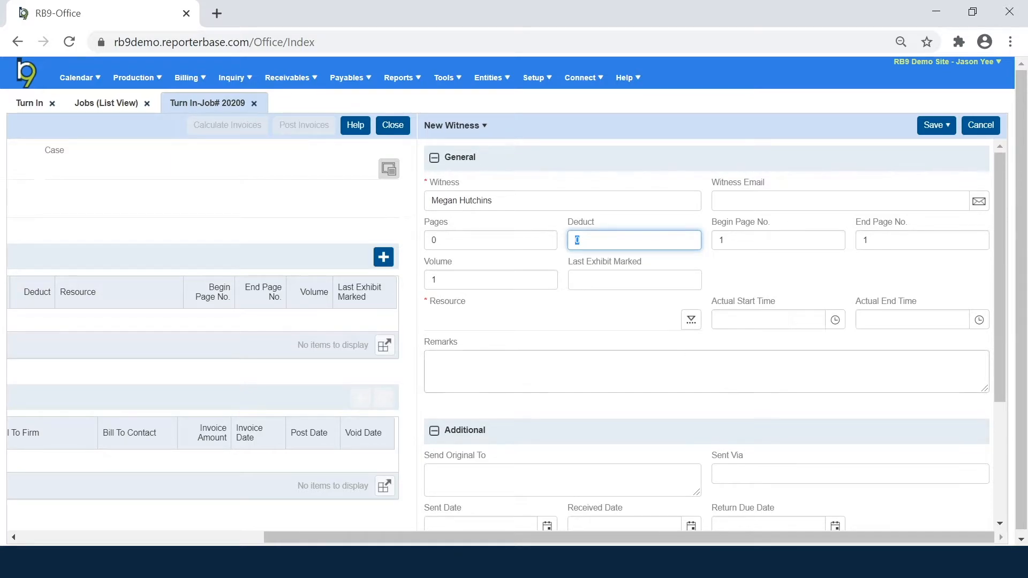
Step: Give the witness 45 pages, numbered 1 to 45, with deduct 0 and volume 1
click(434, 240)
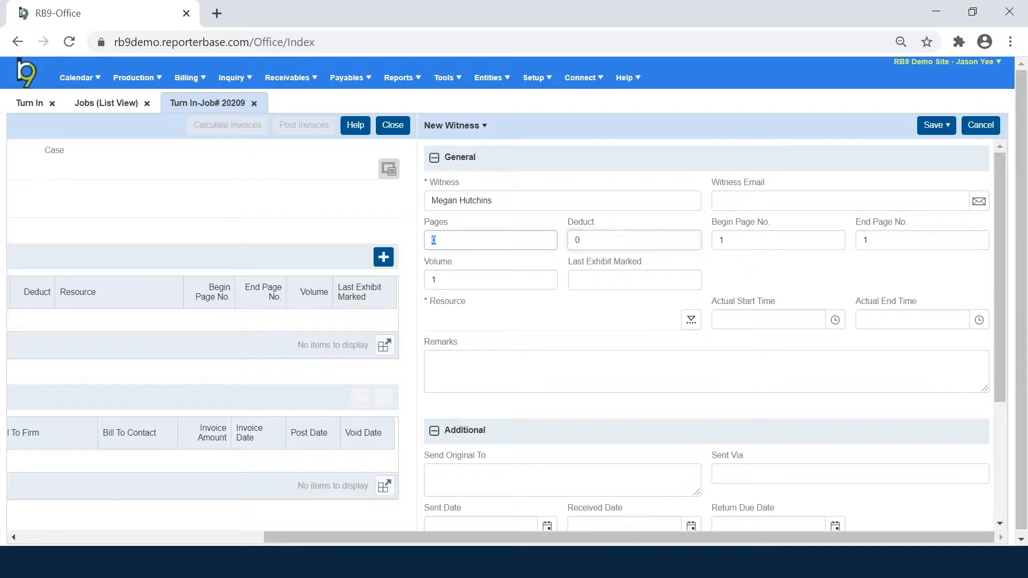
text(45)
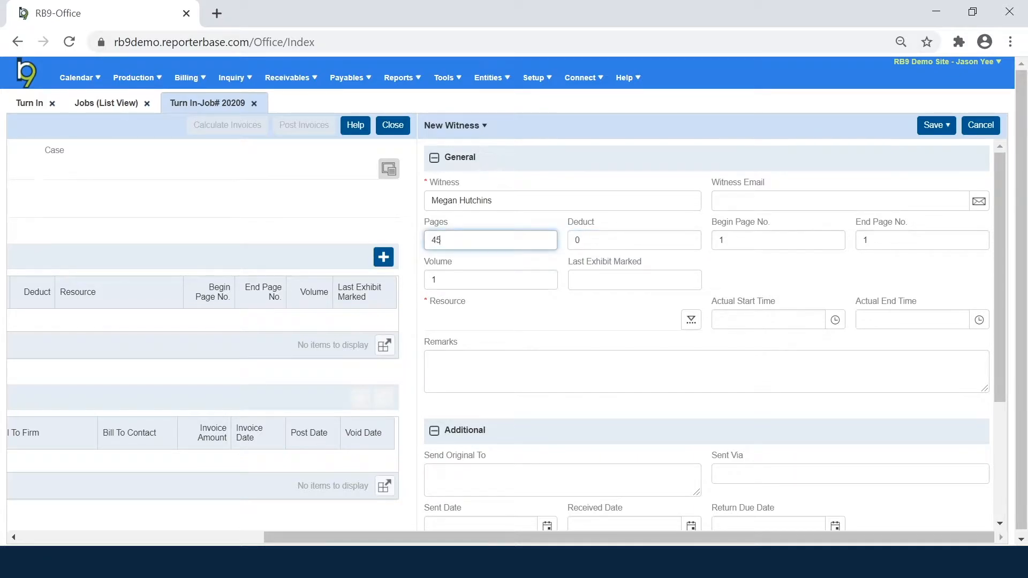
click(750, 200)
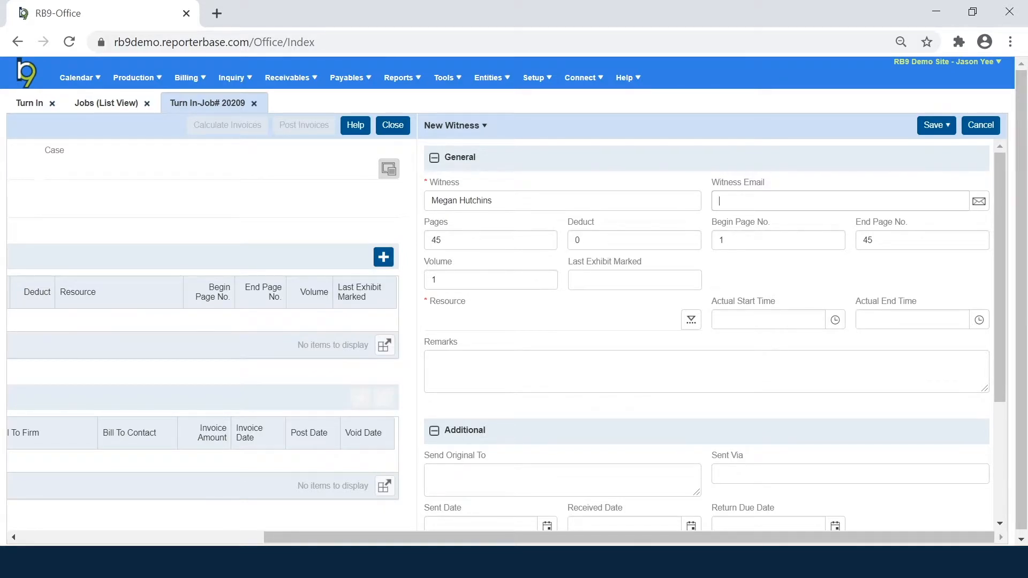
click(148, 79)
key(Tab)
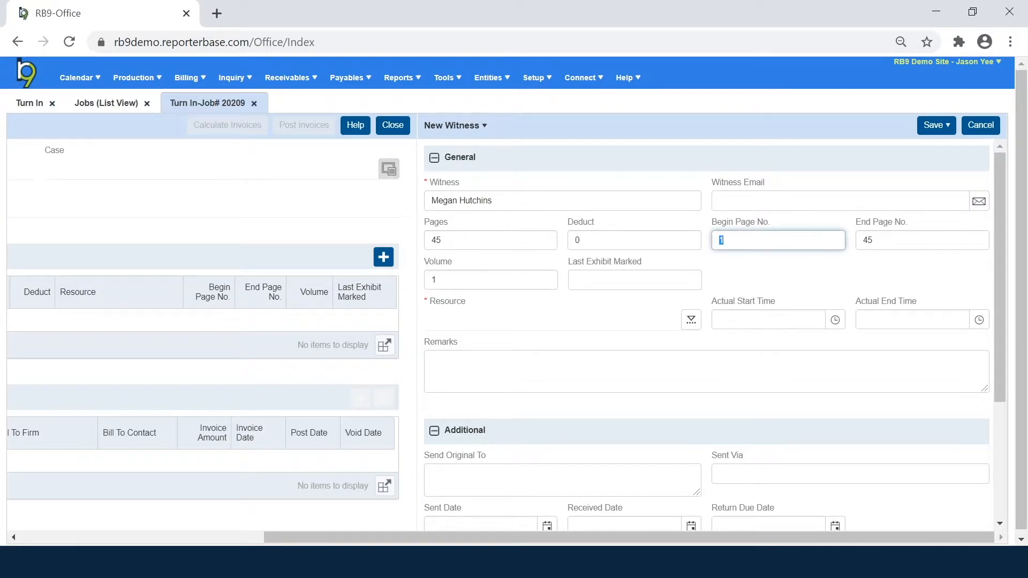
click(609, 310)
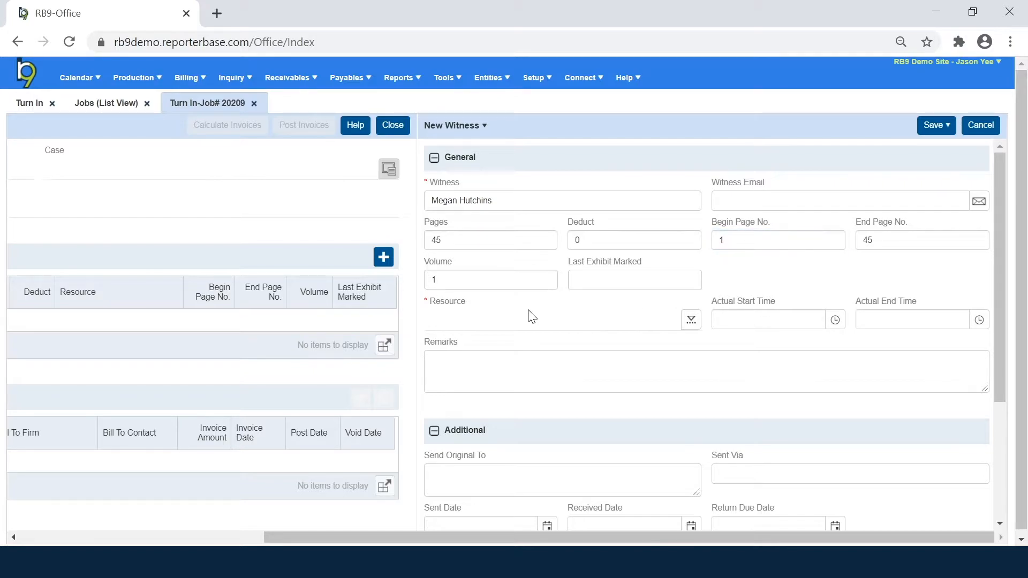
drag(473, 303, 425, 312)
click(460, 322)
Step: Set the witness's resource via Lookup Task to the reporter on the Court Reporting task
click(692, 322)
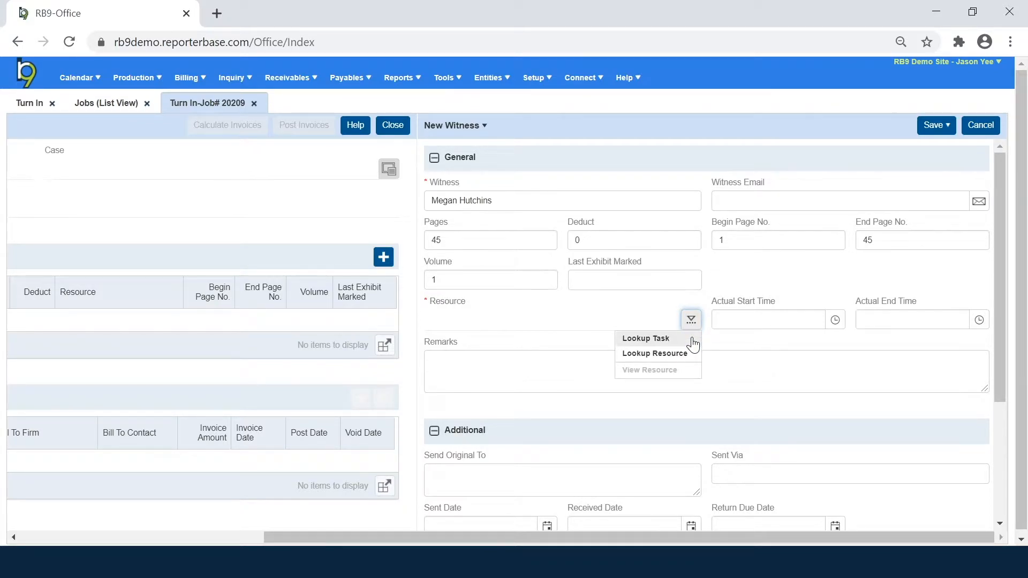
click(693, 340)
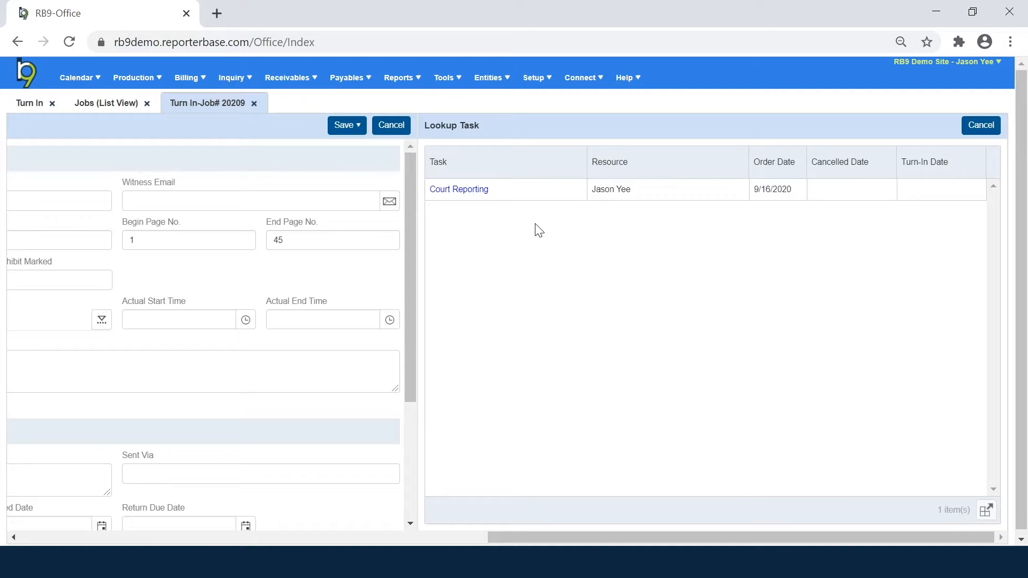
click(444, 191)
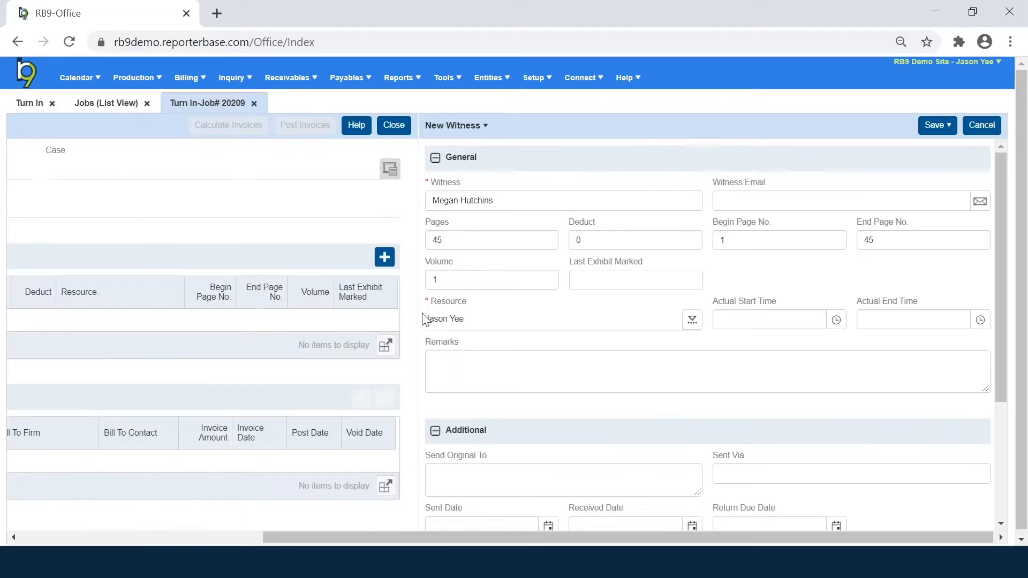
drag(466, 320, 429, 319)
click(693, 320)
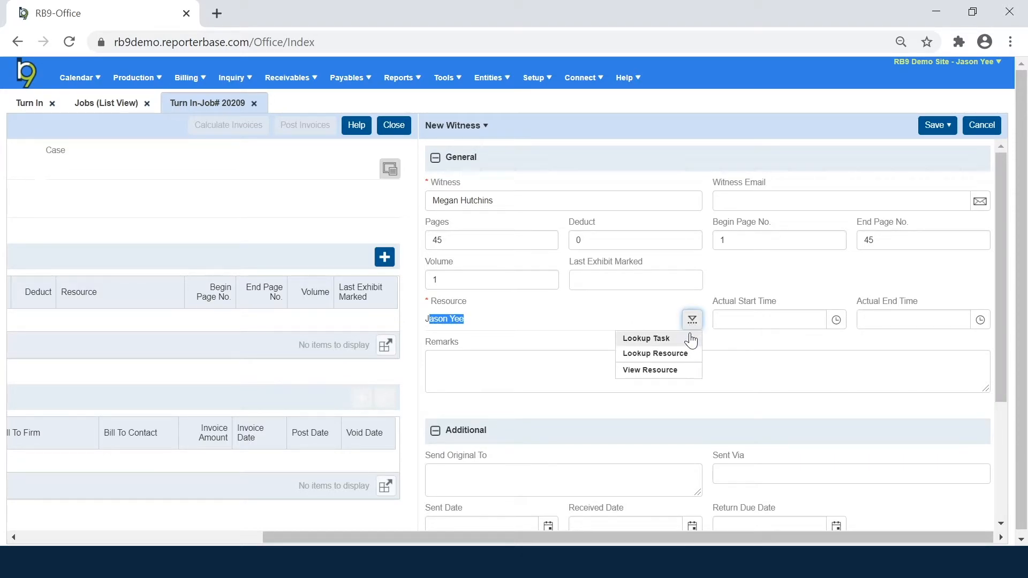
click(691, 339)
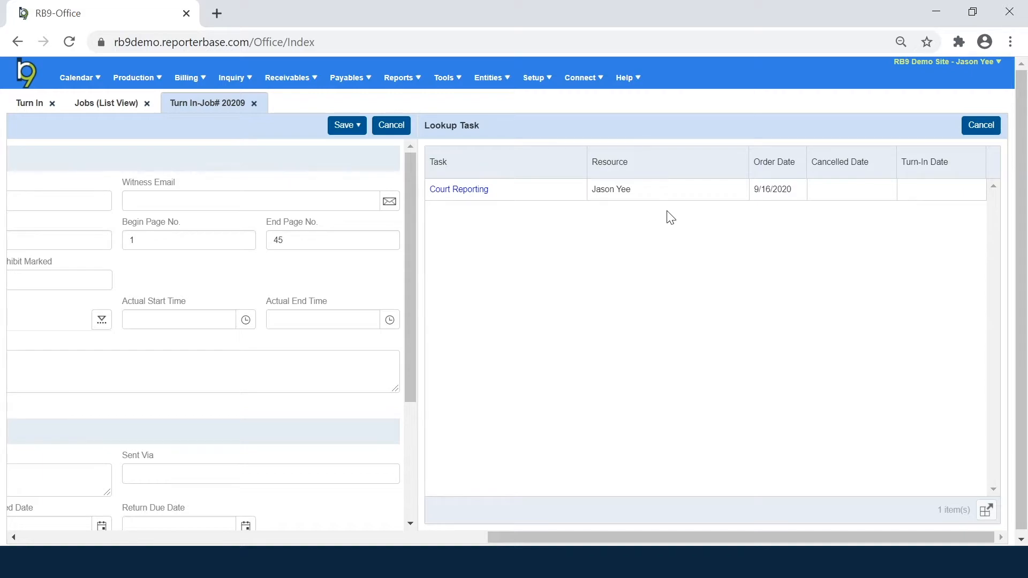
click(981, 125)
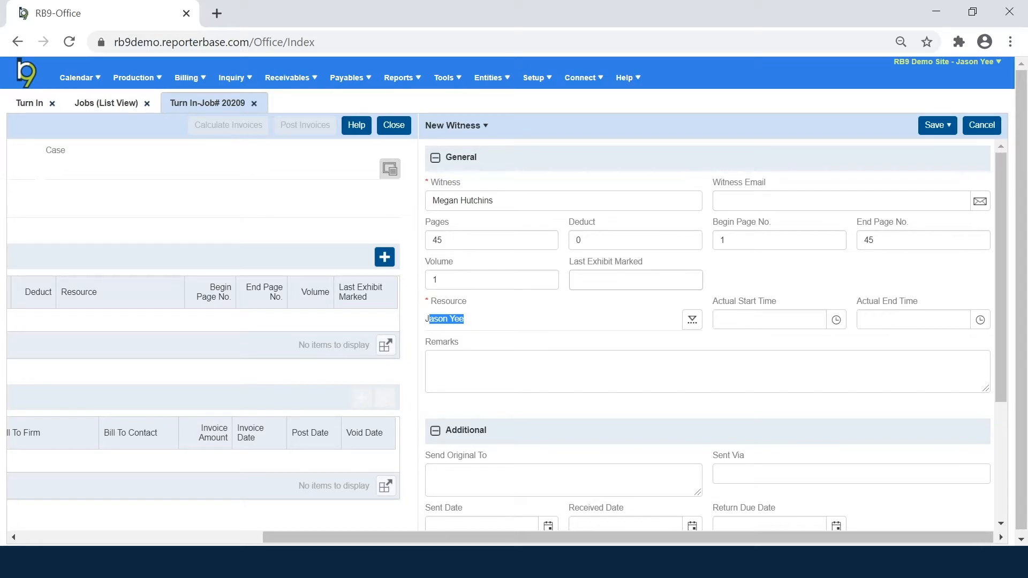
click(657, 346)
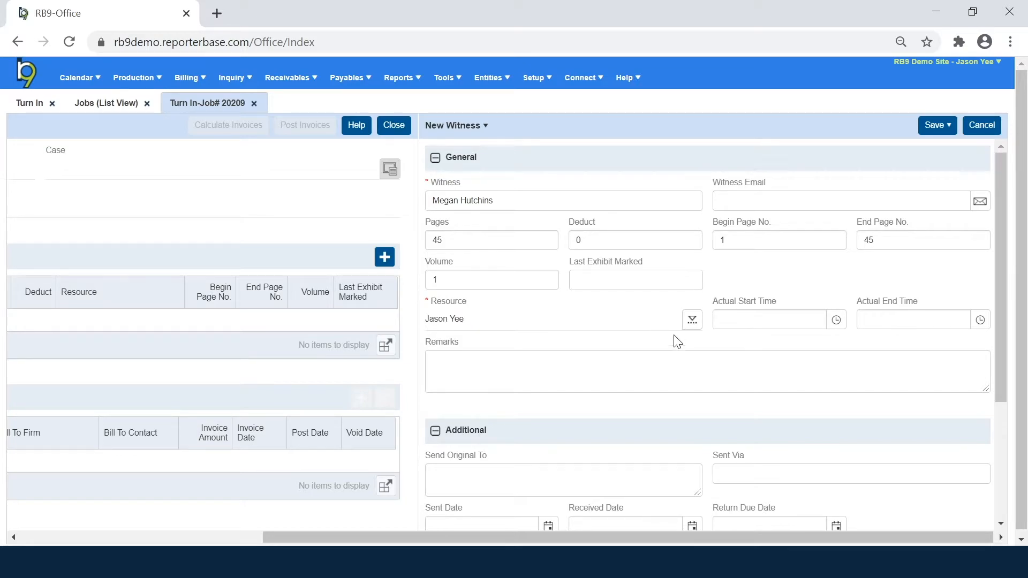
click(930, 129)
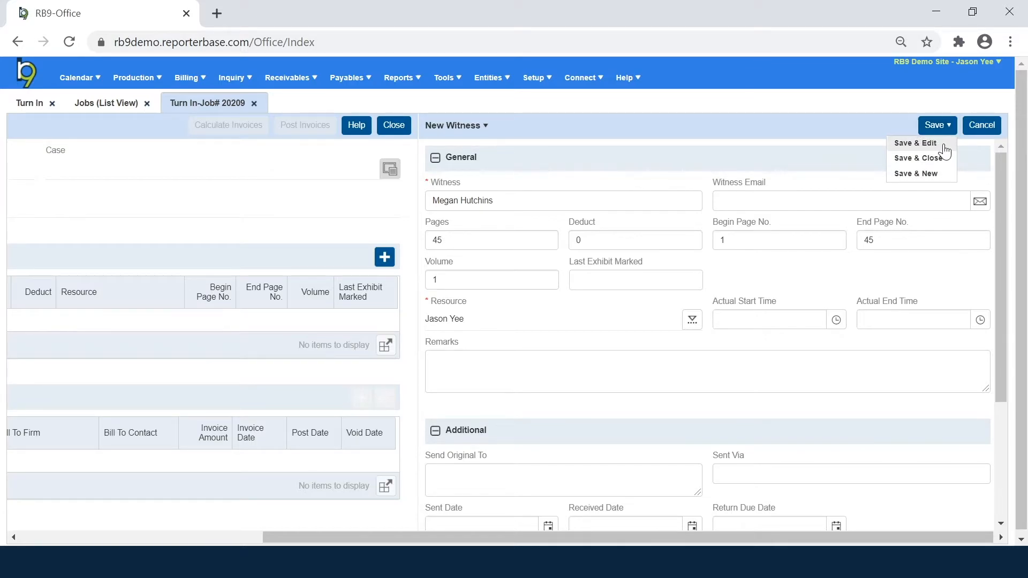
Step: Save the new witness with Save & Edit so it stays open for editing
click(940, 155)
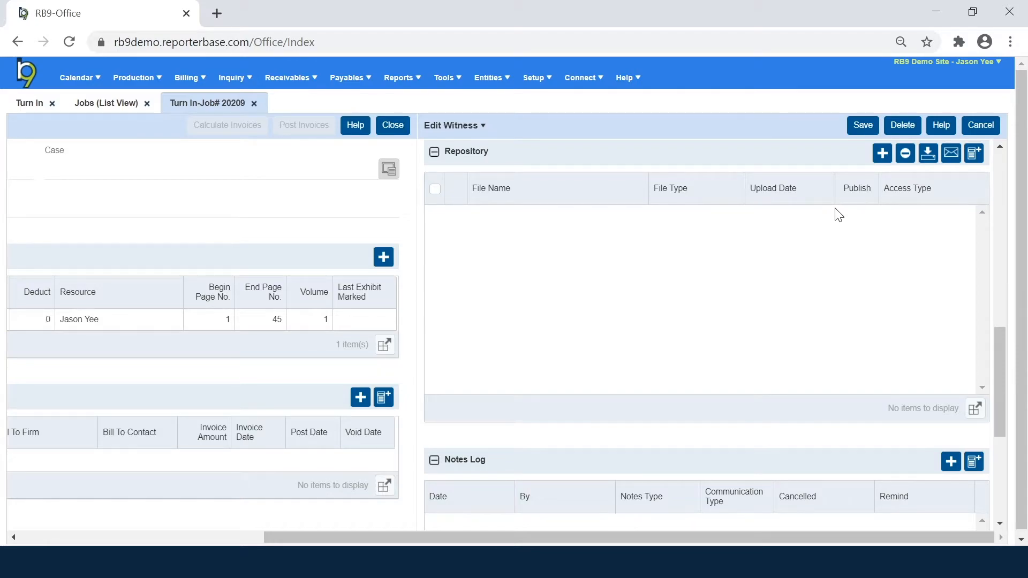
Step: Drop Exhibit 1.pdf, Exhibit 2.pdf, Exhibit 3.pdf and SAMPLE.txt into the repository's upload area
click(883, 156)
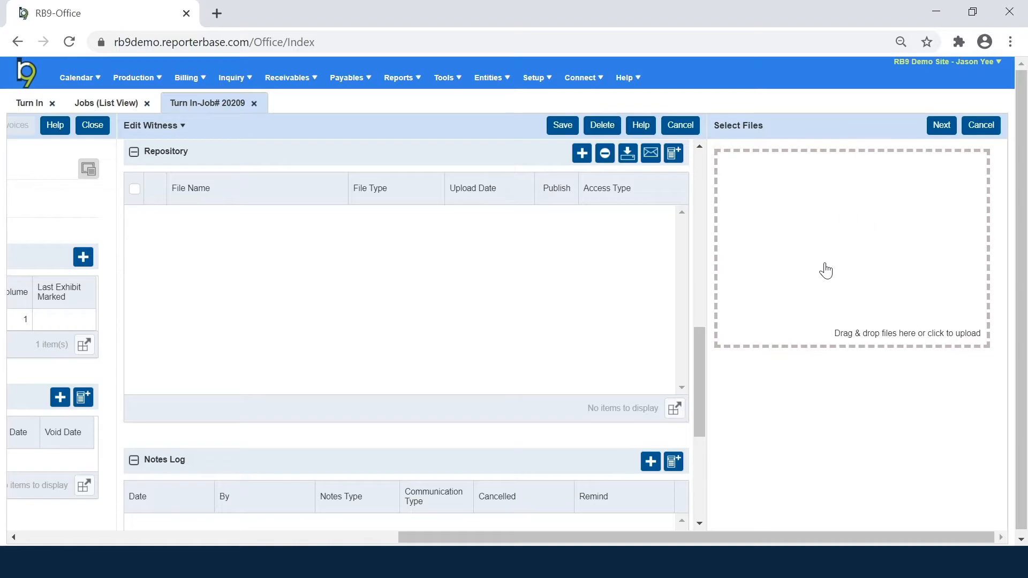
click(477, 562)
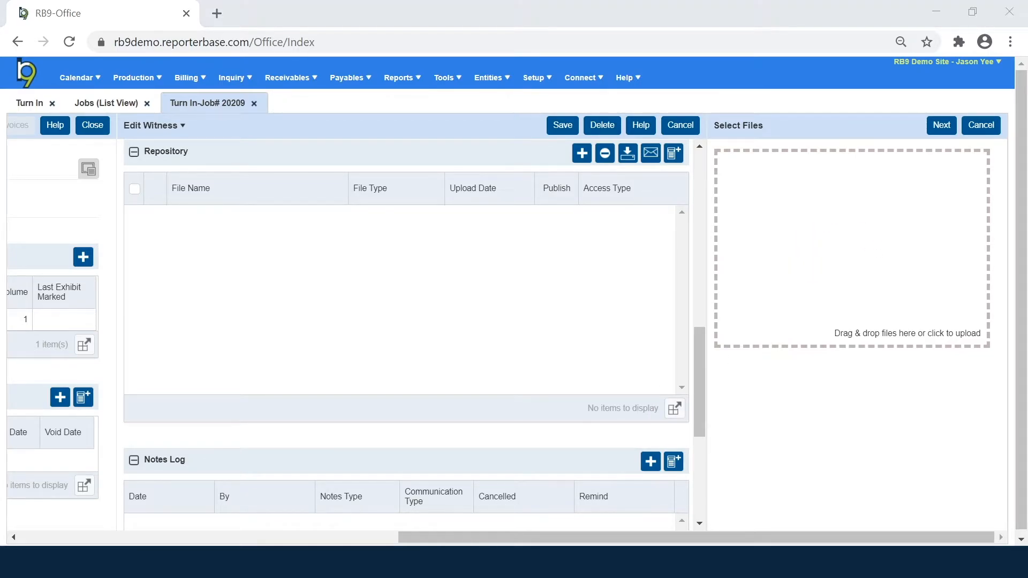
drag(276, 292, 220, 188)
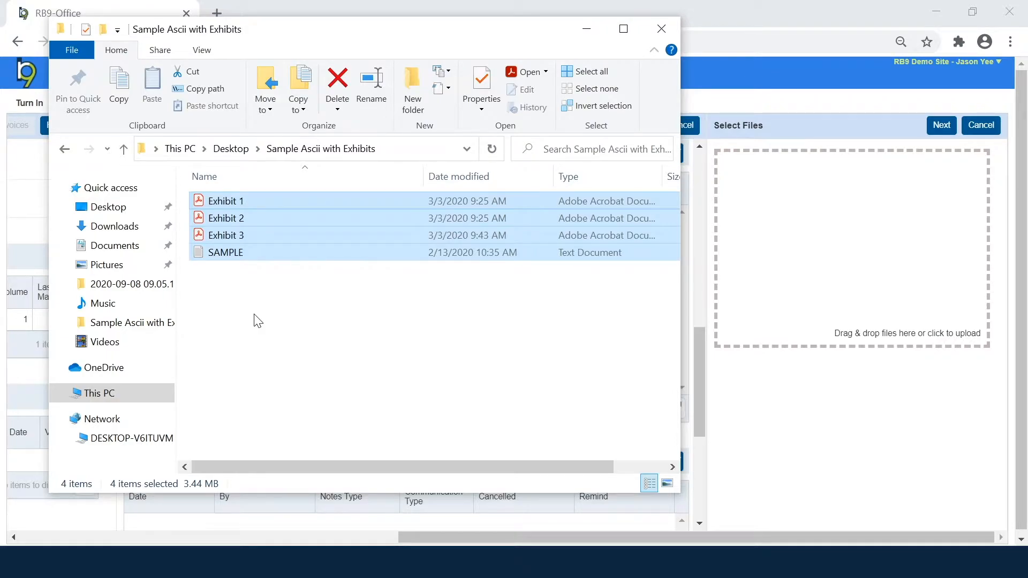
drag(239, 231, 872, 262)
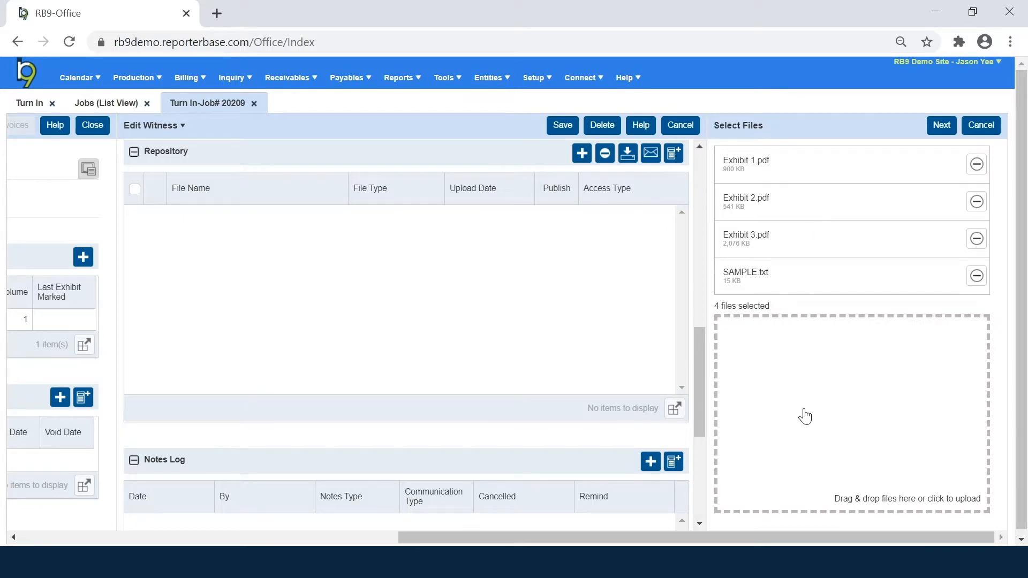
click(856, 391)
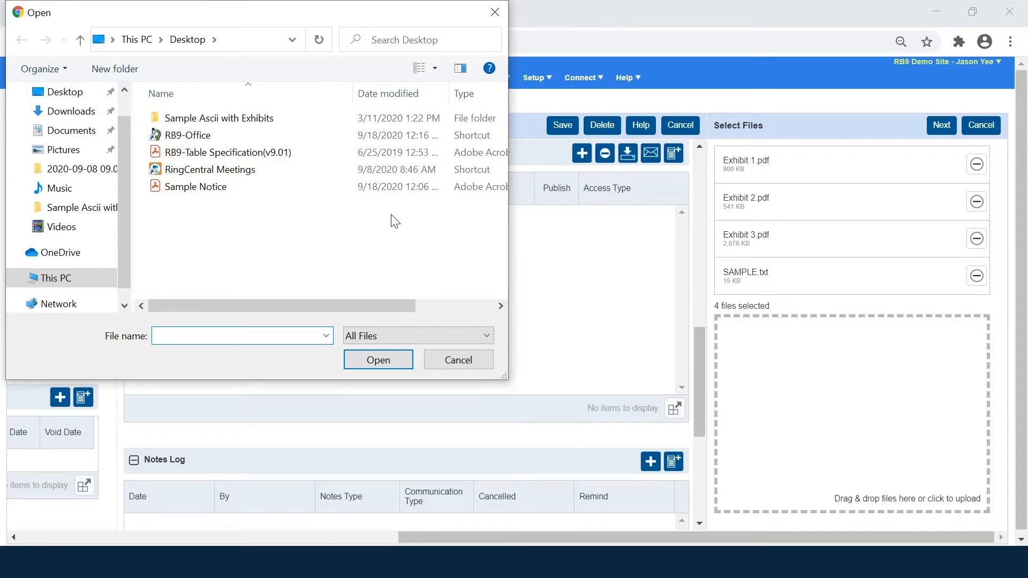
click(465, 352)
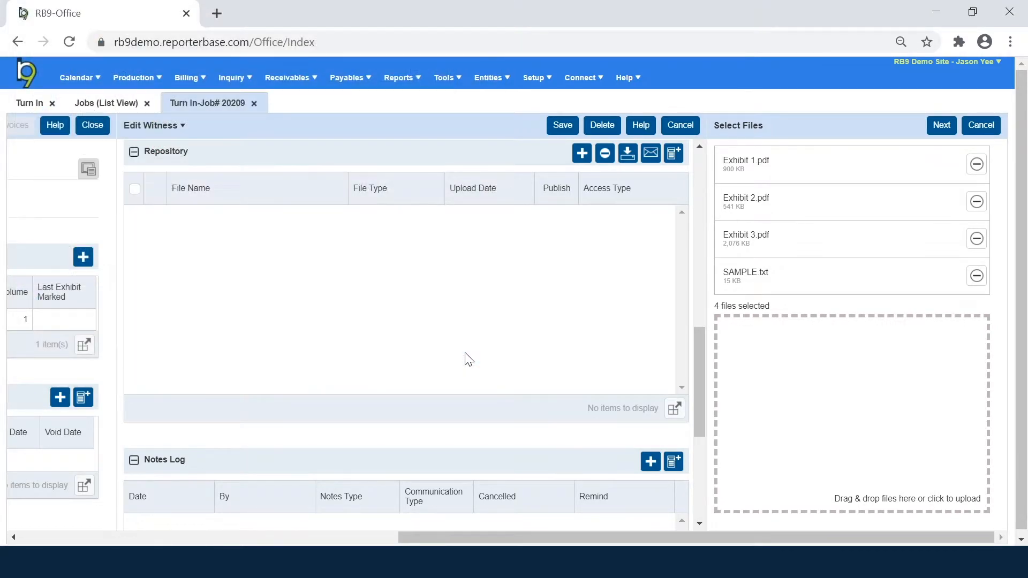
Step: List the four queued files in a new repository and mark Exhibit 1.pdf as type Exhibit
click(941, 127)
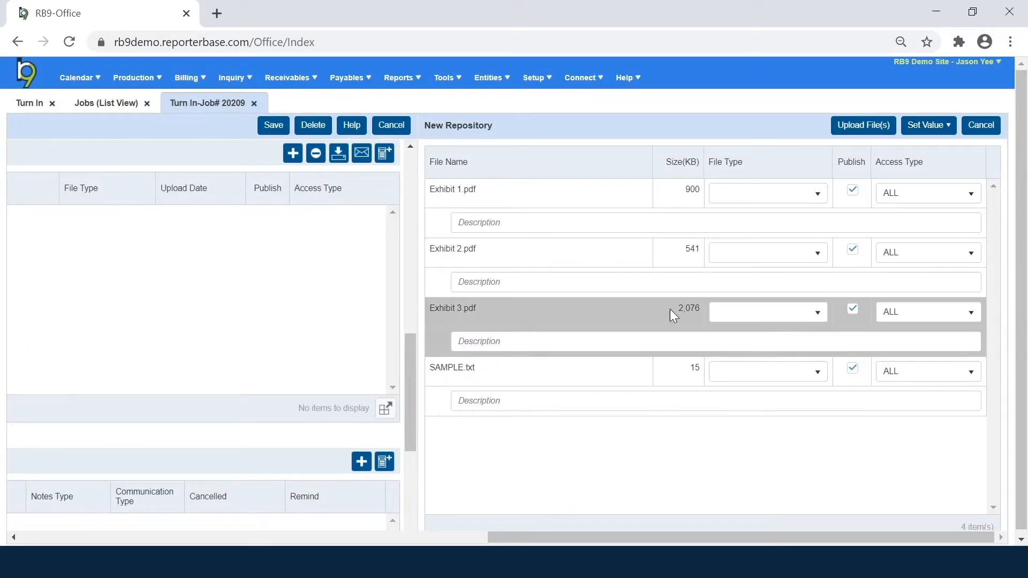
click(796, 199)
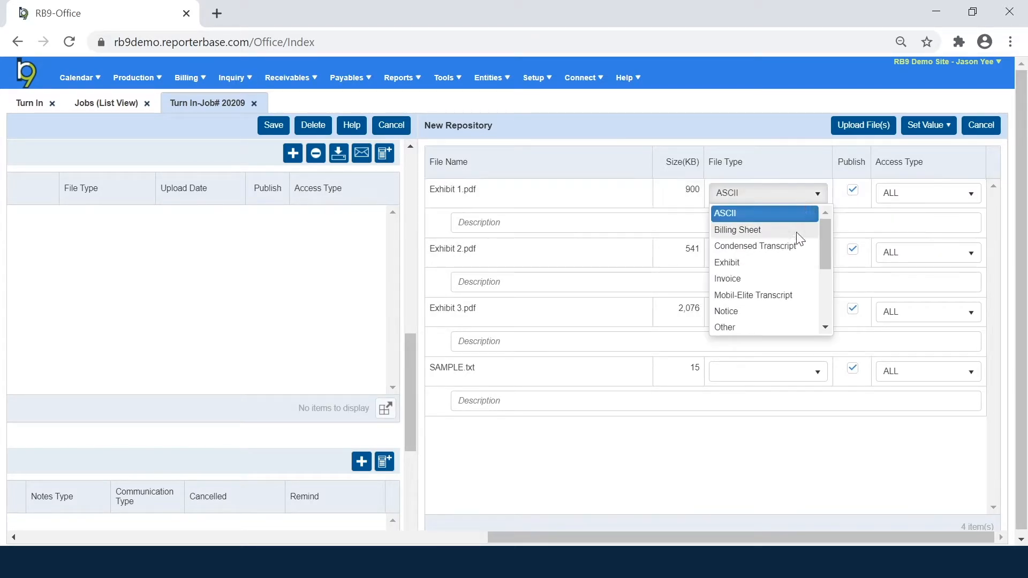
click(794, 262)
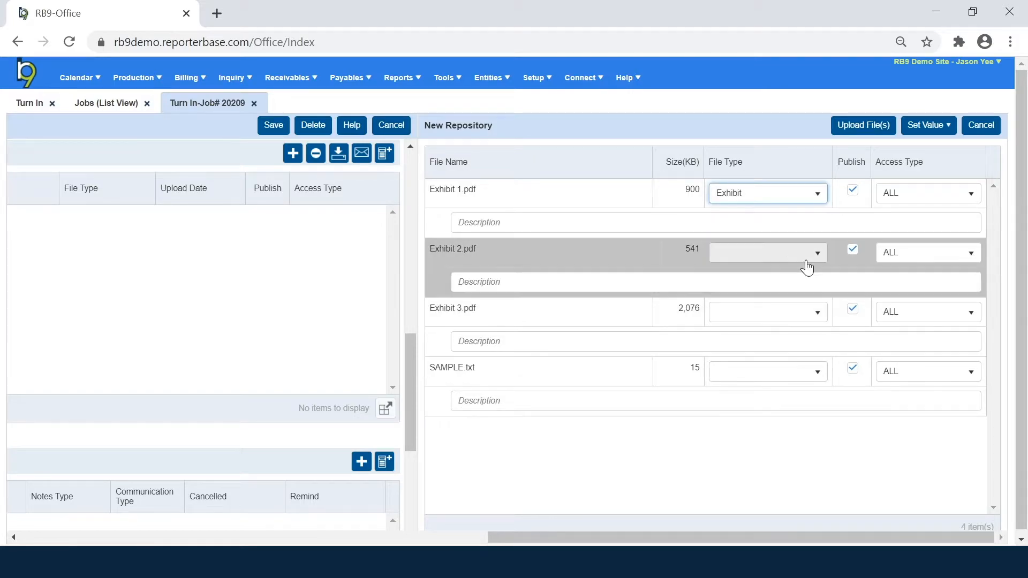
click(931, 126)
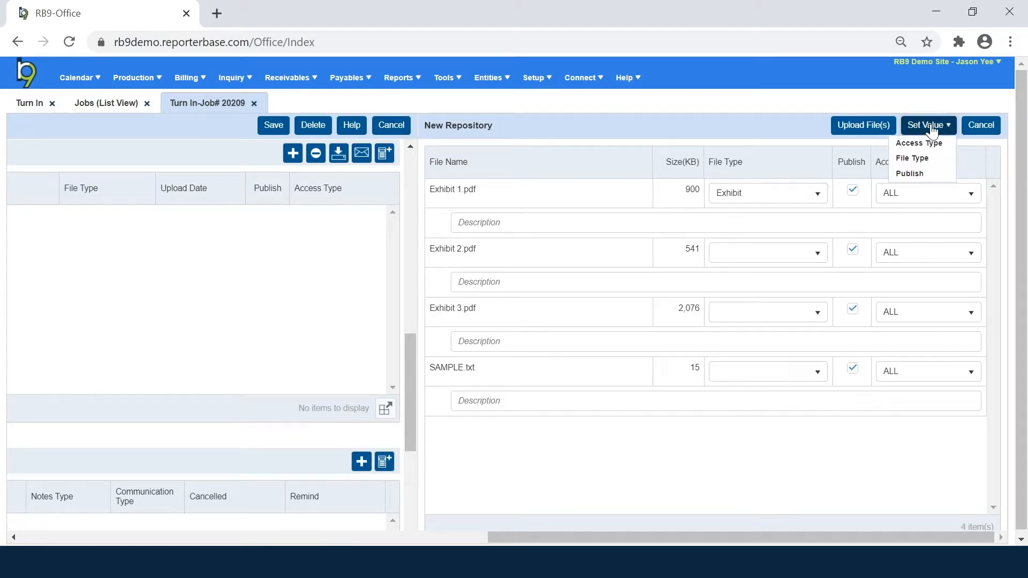
Step: Bulk-set the exhibit PDFs' file type to Exhibit, and set SAMPLE.txt's file type to ASCII
click(931, 160)
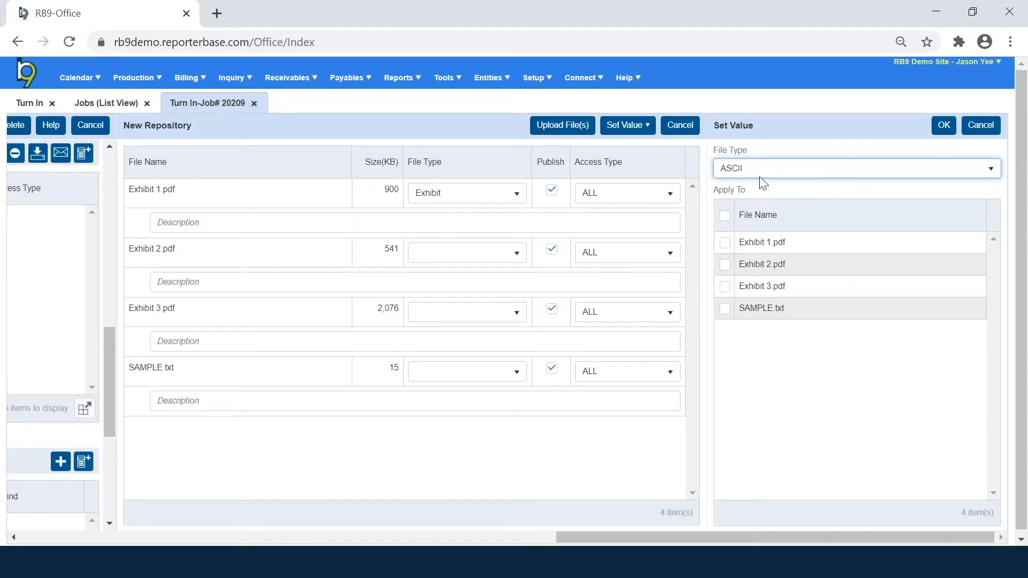
click(754, 171)
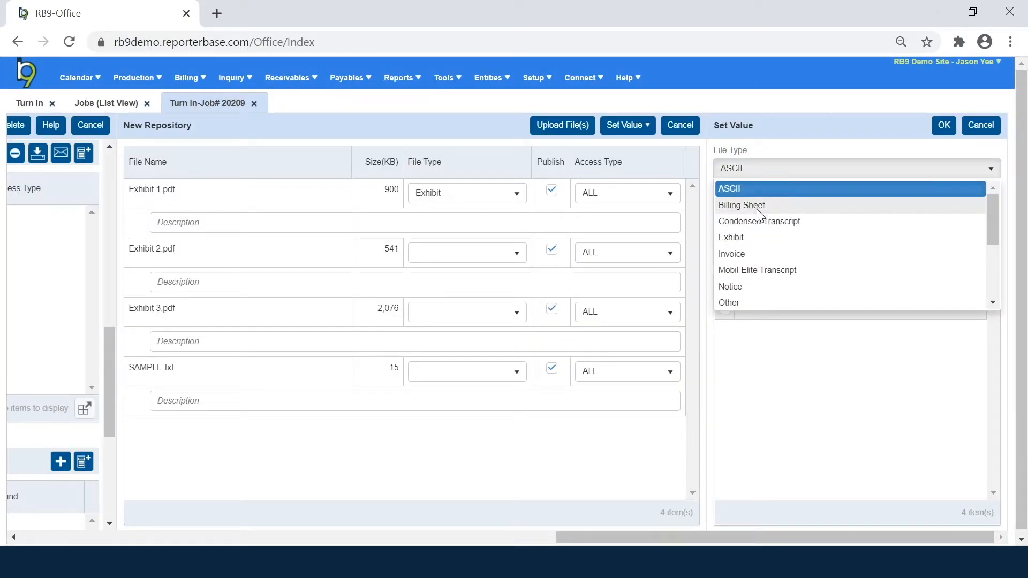
click(758, 240)
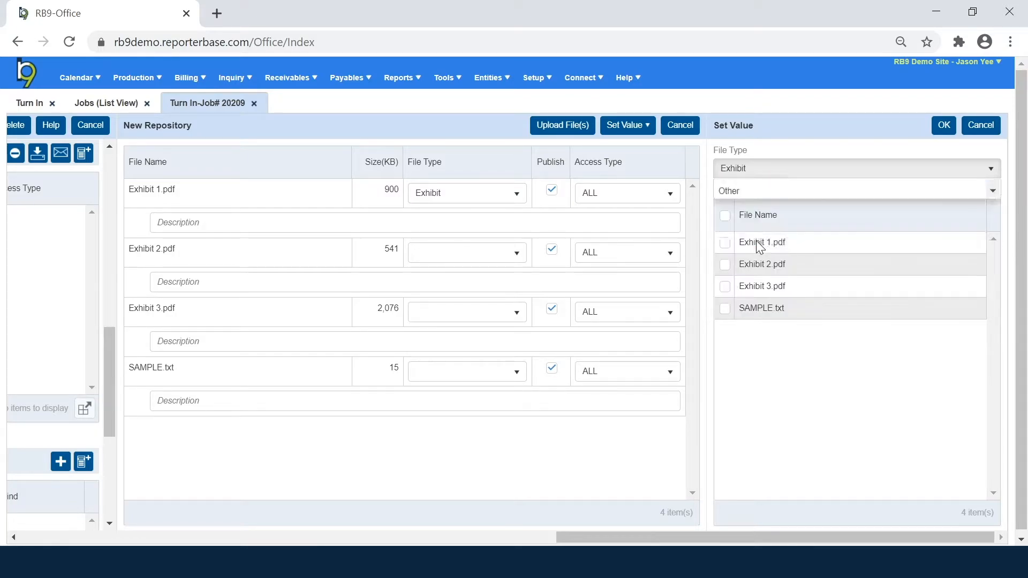
click(725, 245)
click(727, 285)
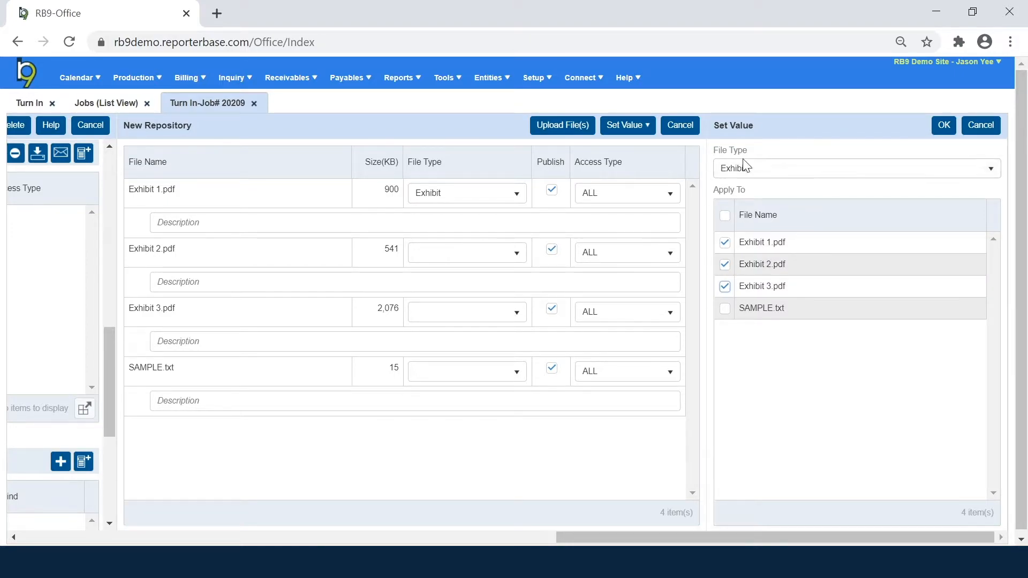
click(945, 127)
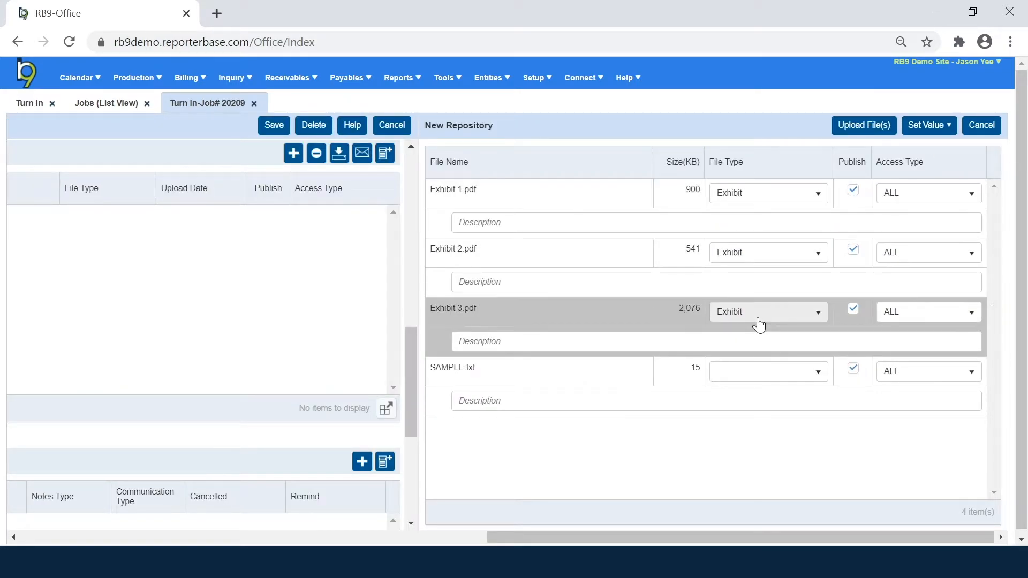
click(752, 381)
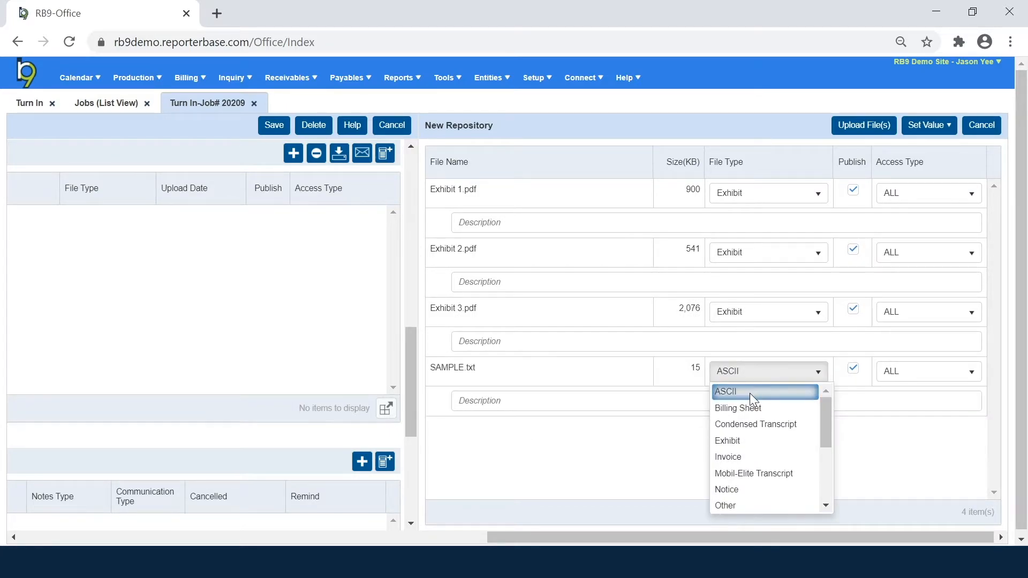
click(752, 394)
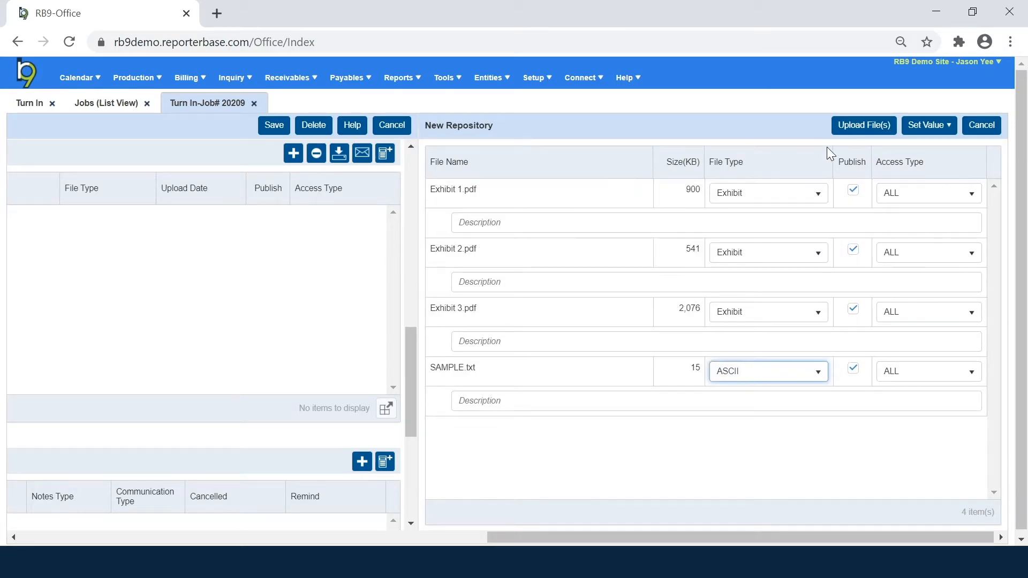
Step: Upload the three exhibit PDFs and SAMPLE.txt, then bring up SAMPLE.txt's row actions
click(841, 130)
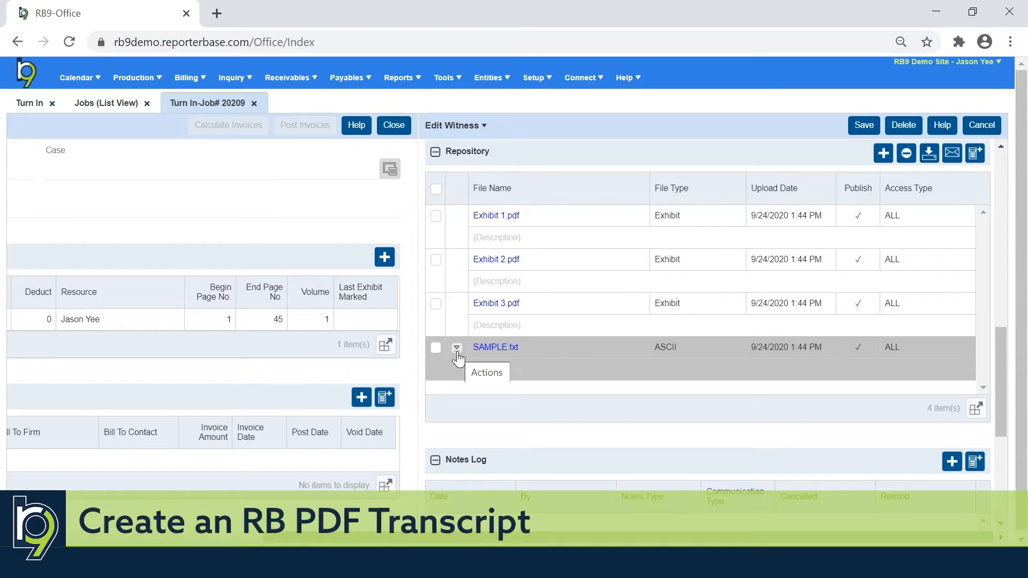
click(458, 352)
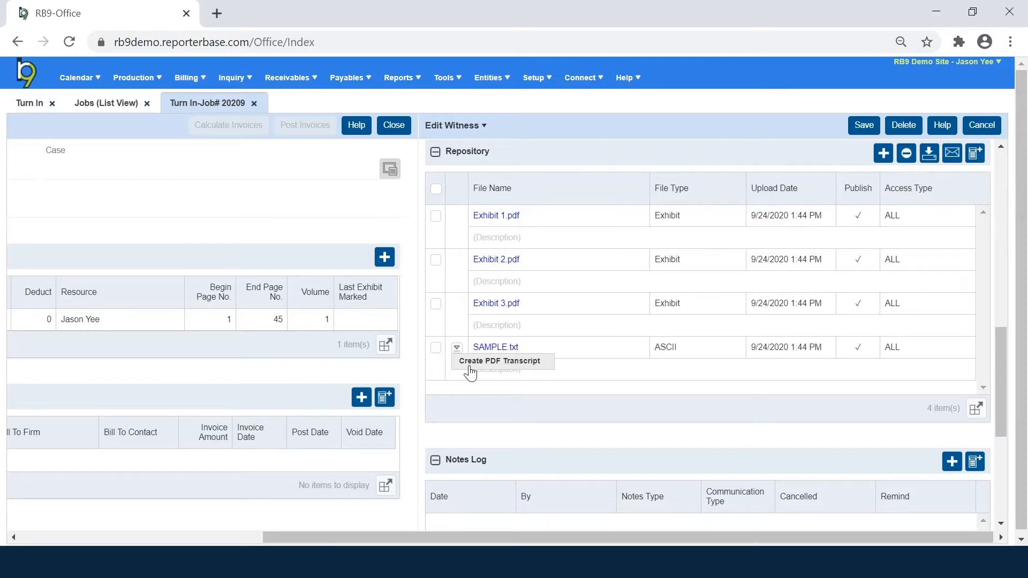
Step: Create a PDF transcript from SAMPLE.txt with the Standard preference (Letter paper, Courier font)
click(470, 363)
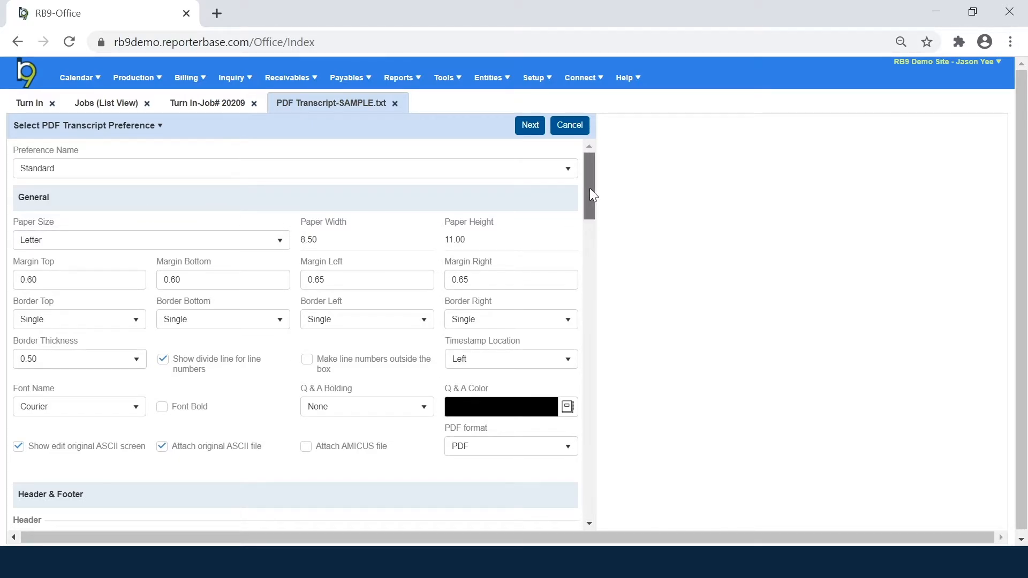
drag(590, 189, 599, 164)
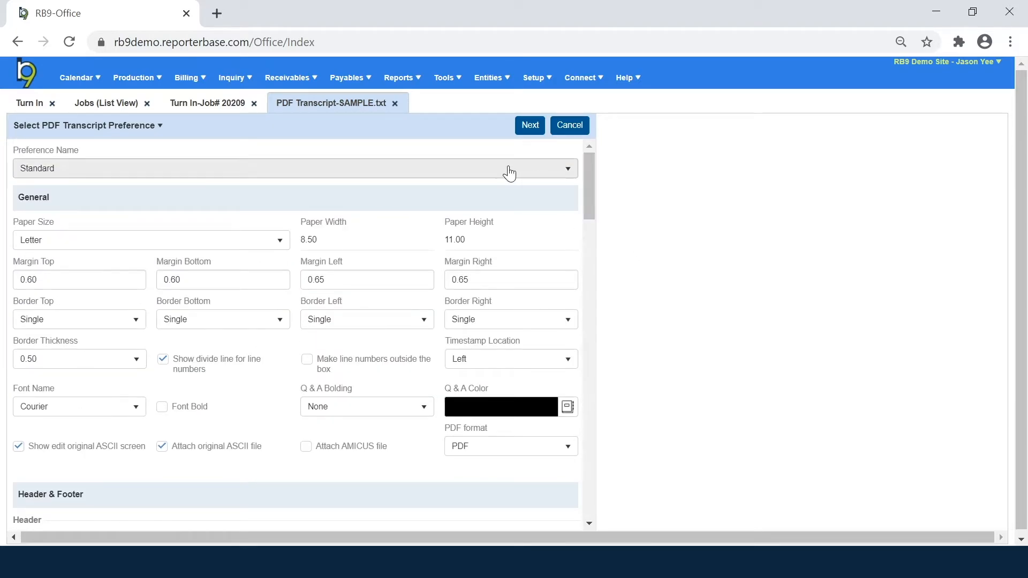
click(508, 170)
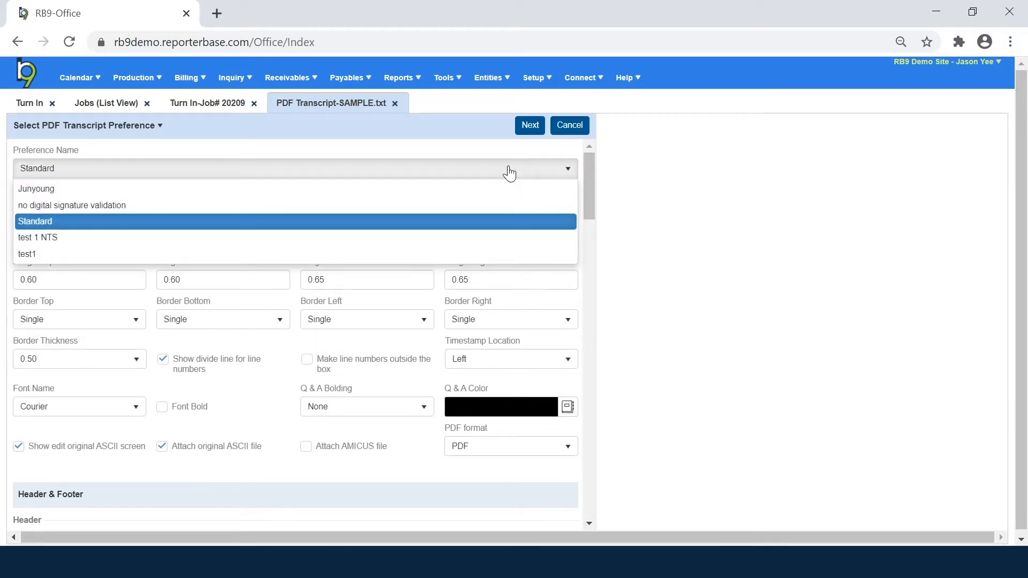
click(509, 170)
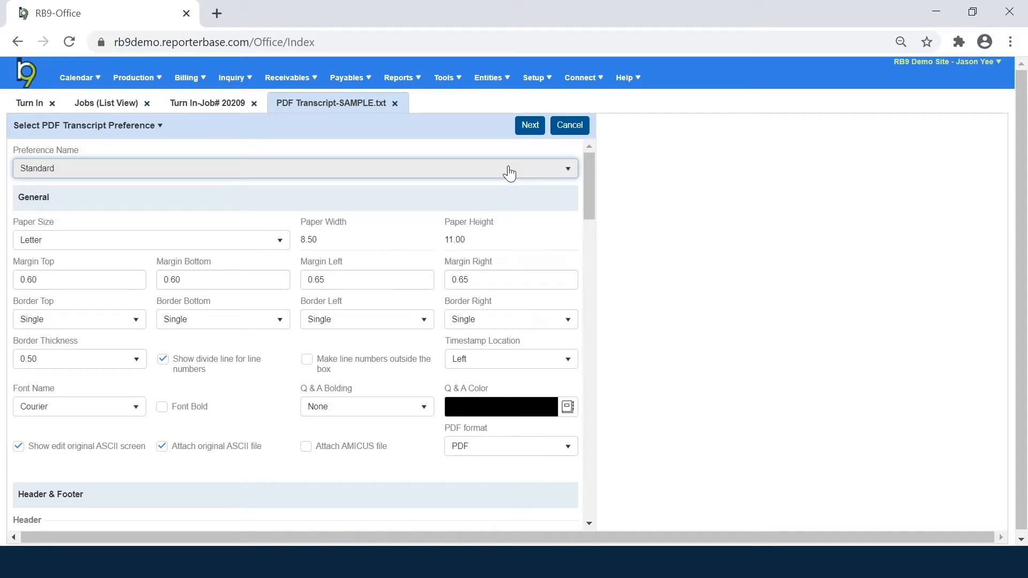
Step: Review the SAMPLE.txt ASCII preview, set 3 uncondensed first pages, and generate the PDF transcripts
click(530, 127)
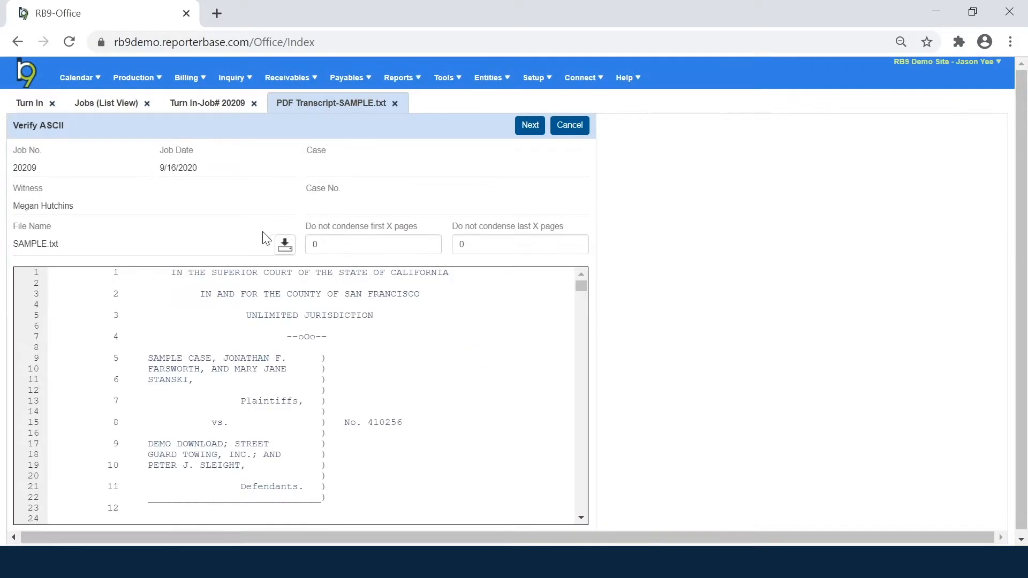
click(360, 245)
click(519, 245)
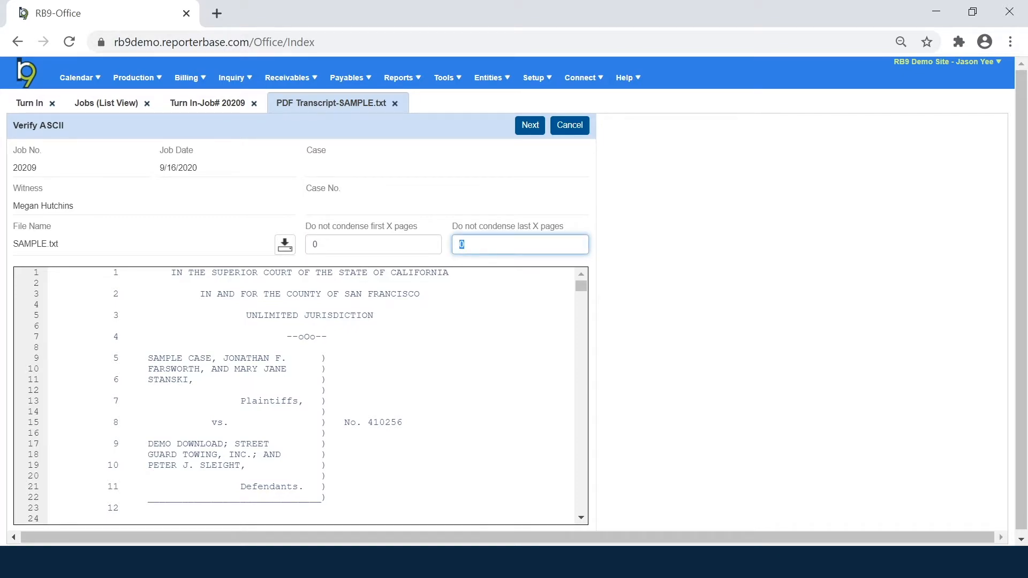
scroll(300, 397, down, 12)
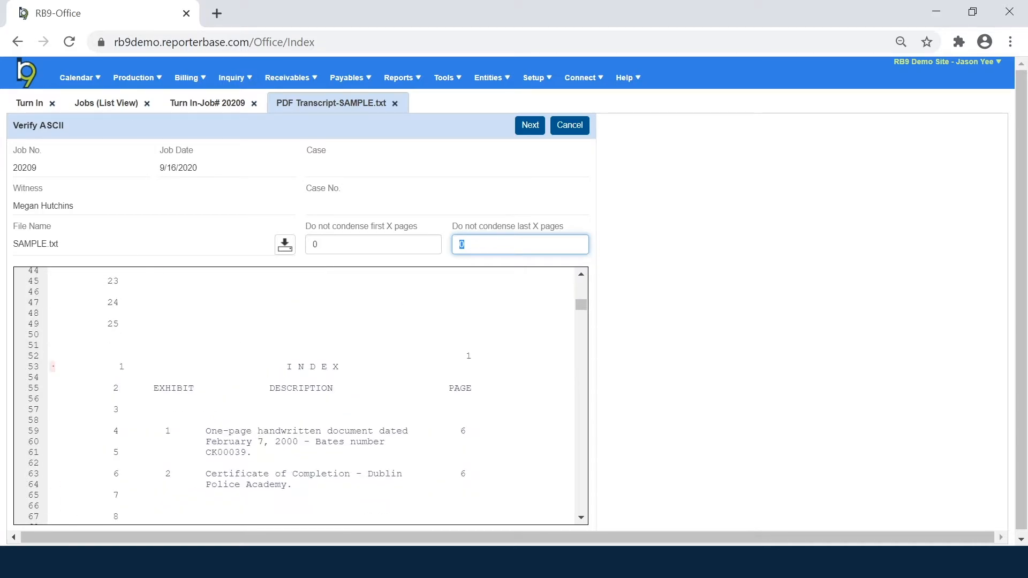
scroll(300, 396, down, 16)
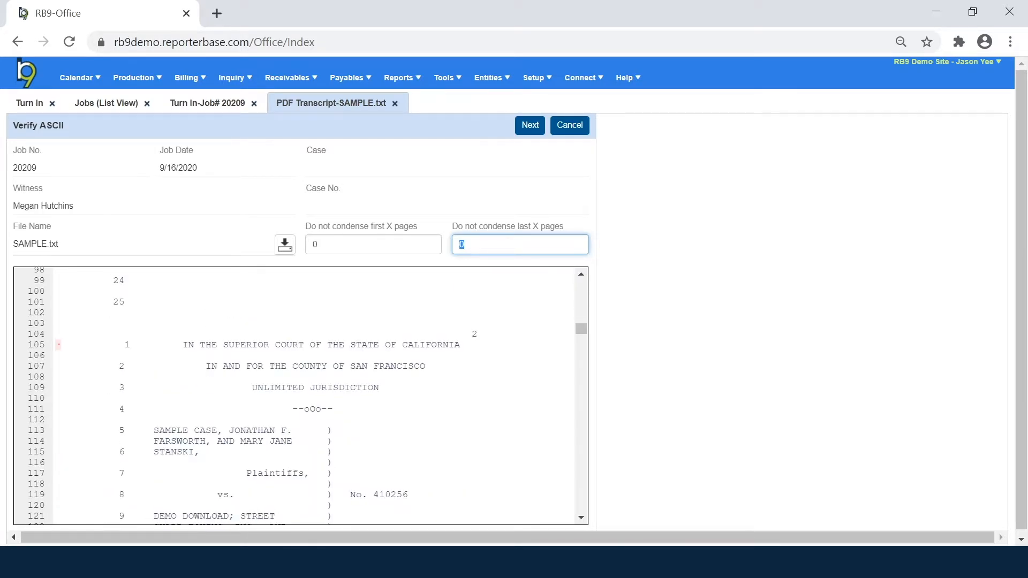
scroll(300, 396, up, 4)
key(shift+Tab)
text(3)
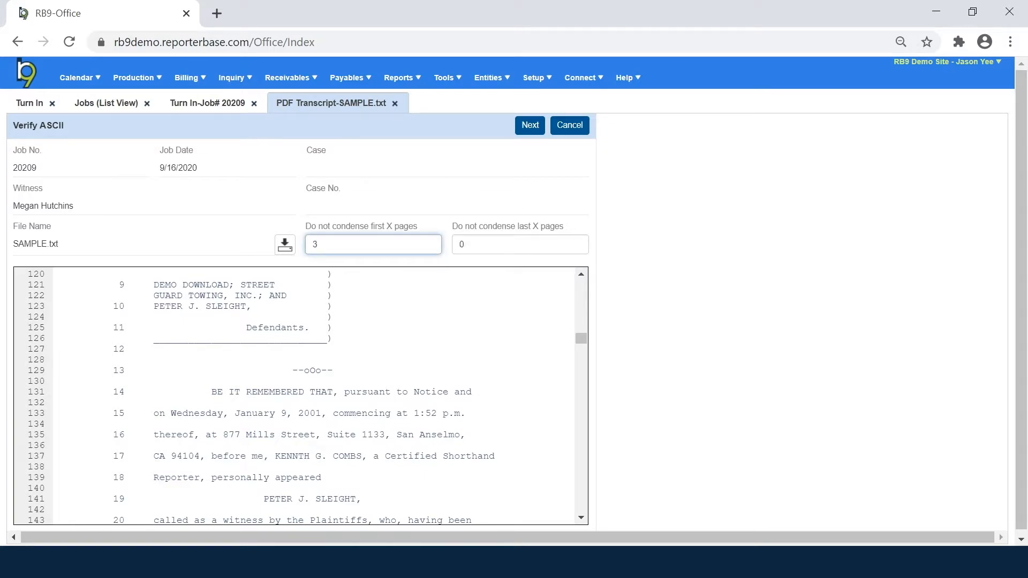
click(527, 129)
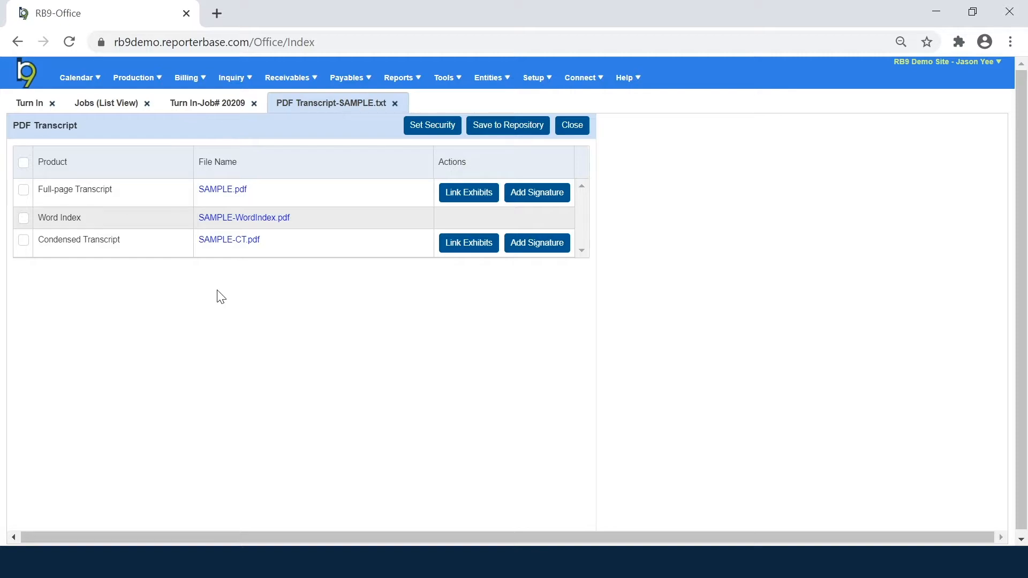
Step: Open the generated full-page transcript SAMPLE.pdf from the PDF Transcript list
click(219, 193)
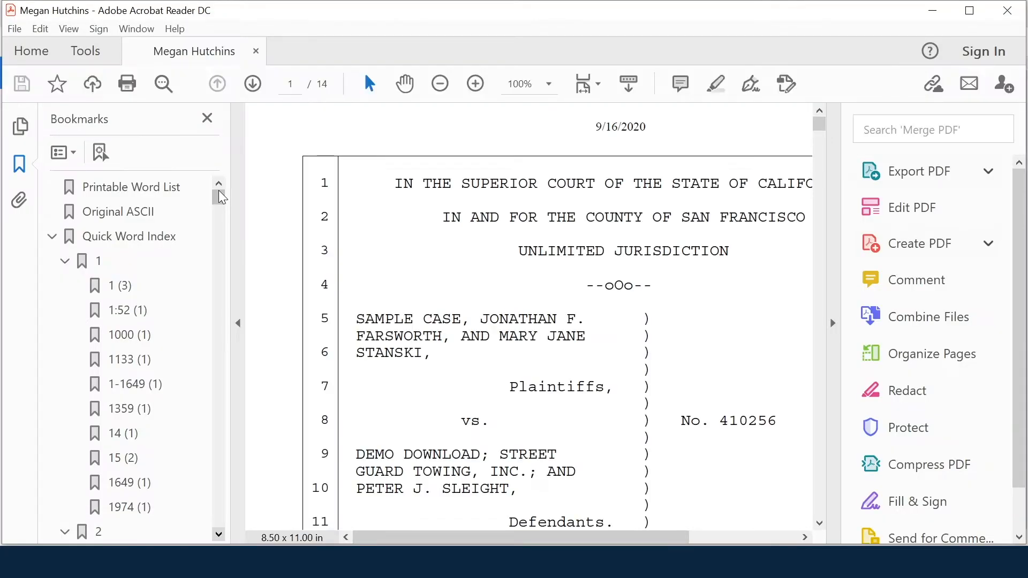
Step: Zoom out and page through SAMPLE.pdf, then close Acrobat Reader
click(440, 83)
click(440, 85)
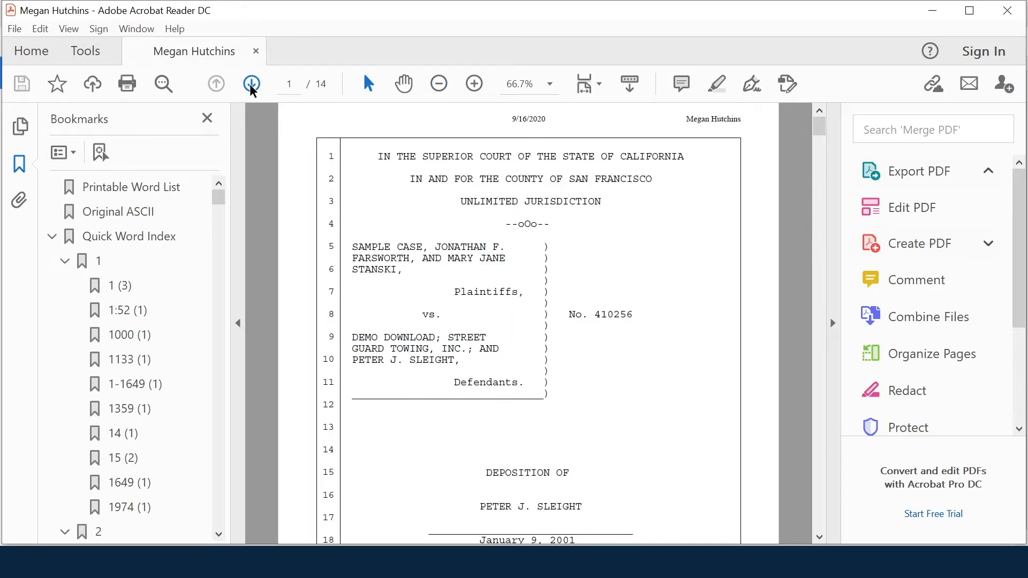
click(251, 90)
click(251, 90)
click(251, 90)
click(251, 90)
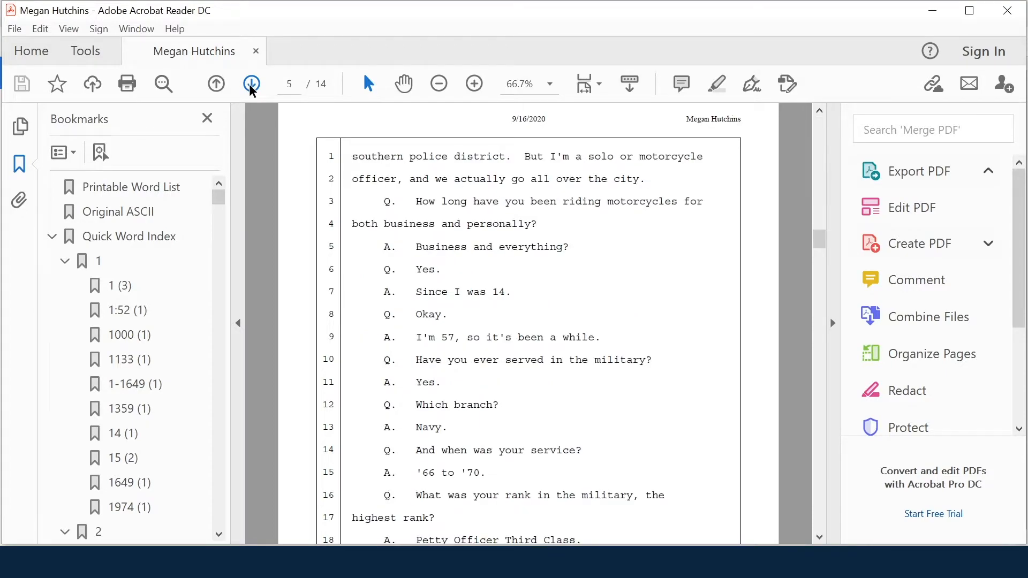
click(252, 90)
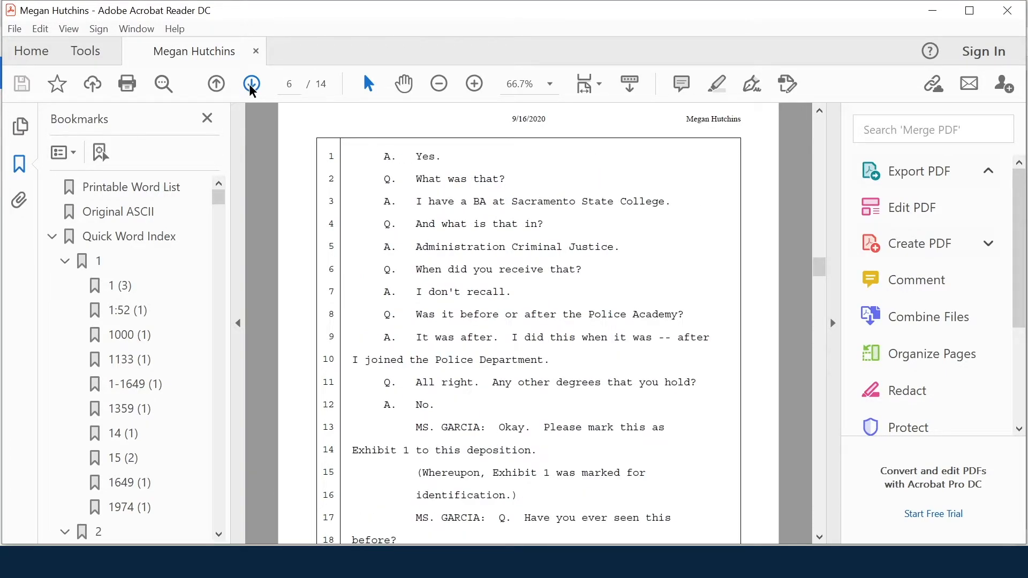
click(1025, 18)
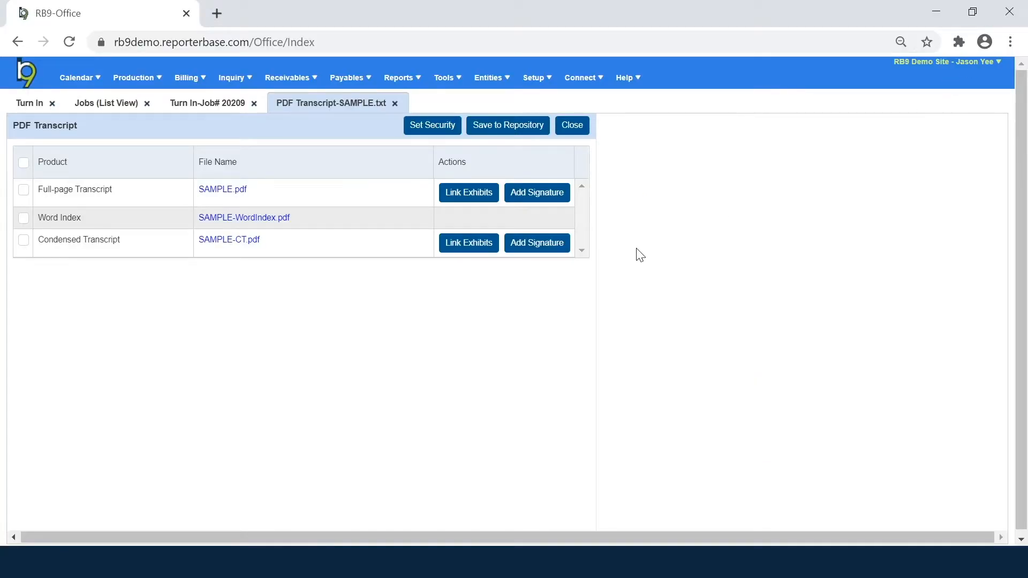
Step: Link exhibits into both the full-page and condensed transcripts, selecting all three exhibits
click(456, 198)
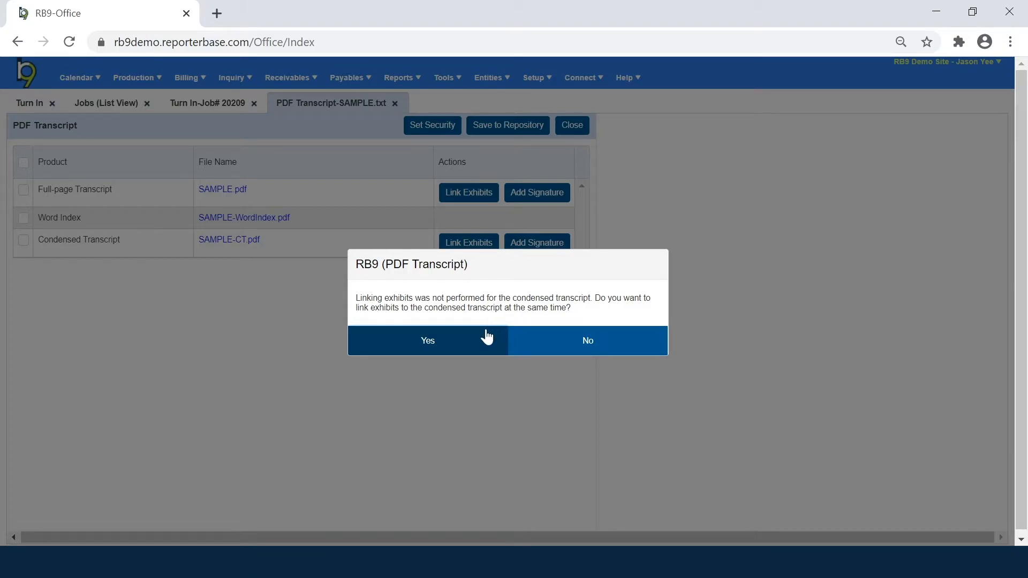
click(470, 353)
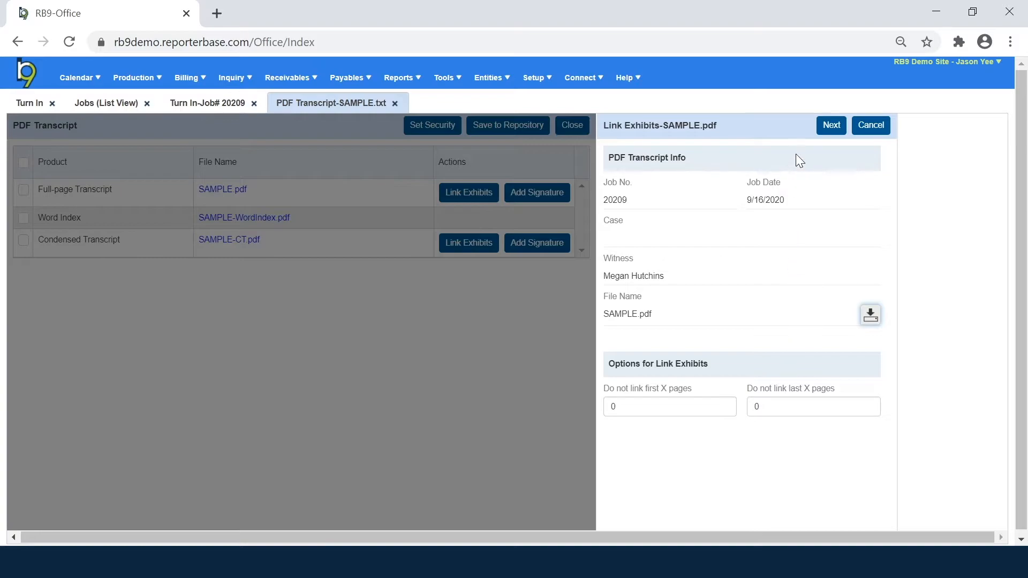
click(831, 126)
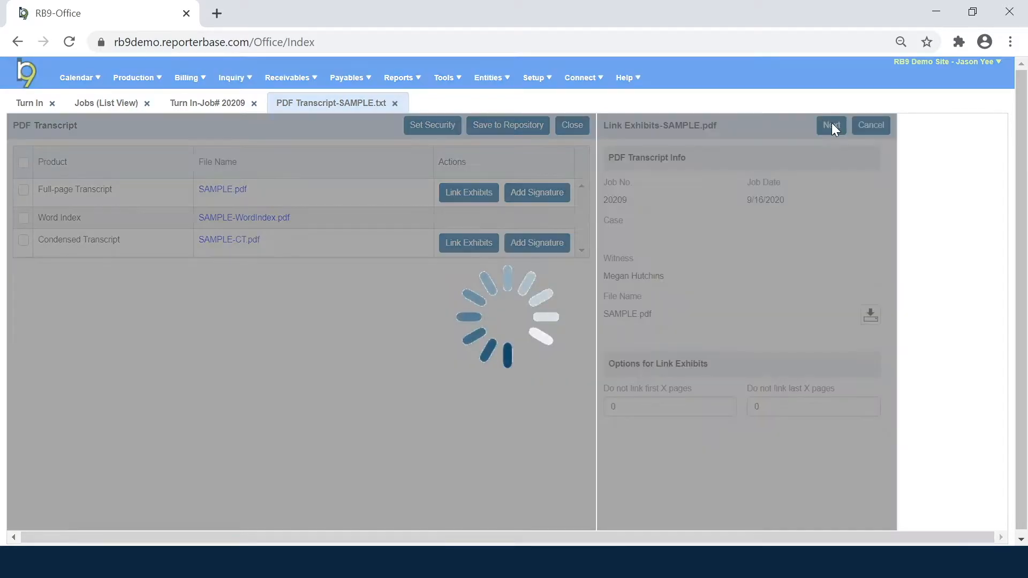
click(725, 163)
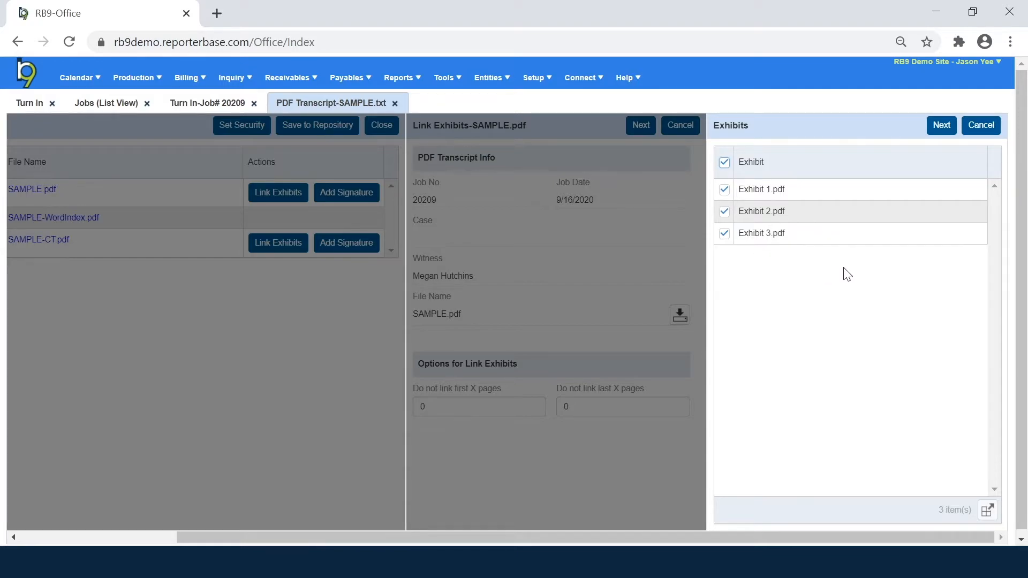
Step: Add the saved 'Exhibit ?' alias patterns and run the exhibit linking
click(941, 127)
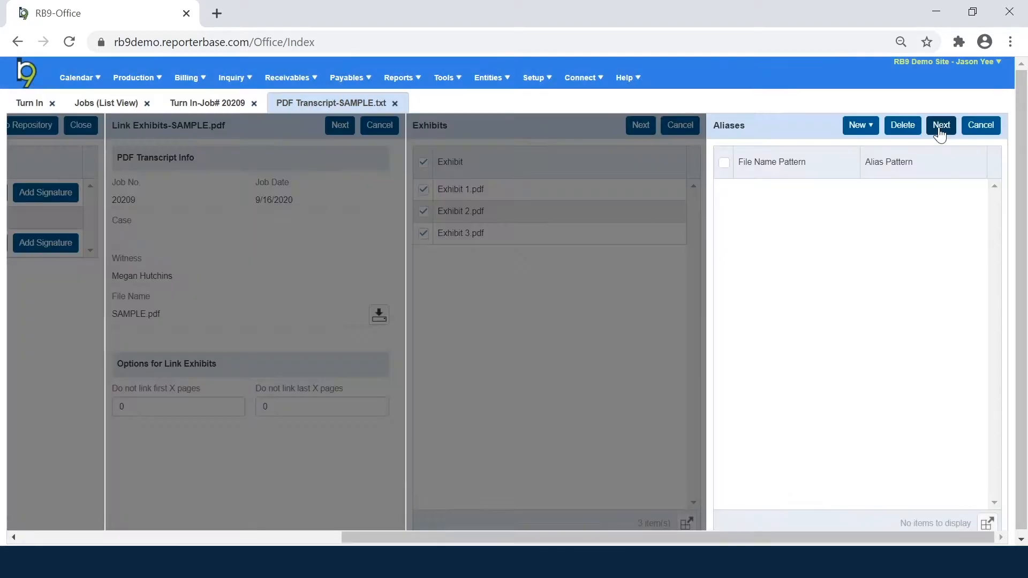
click(871, 132)
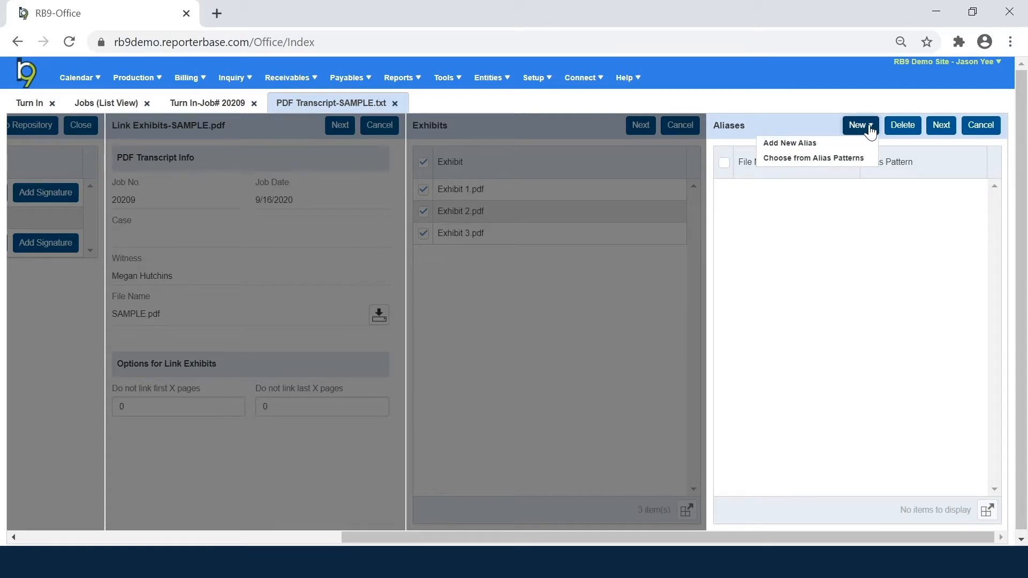
click(859, 159)
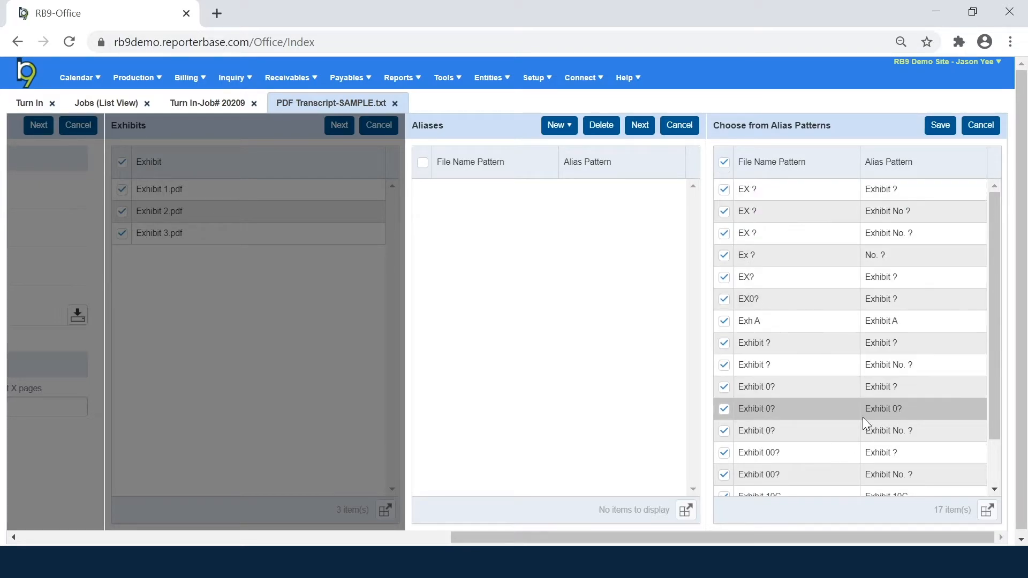
click(941, 127)
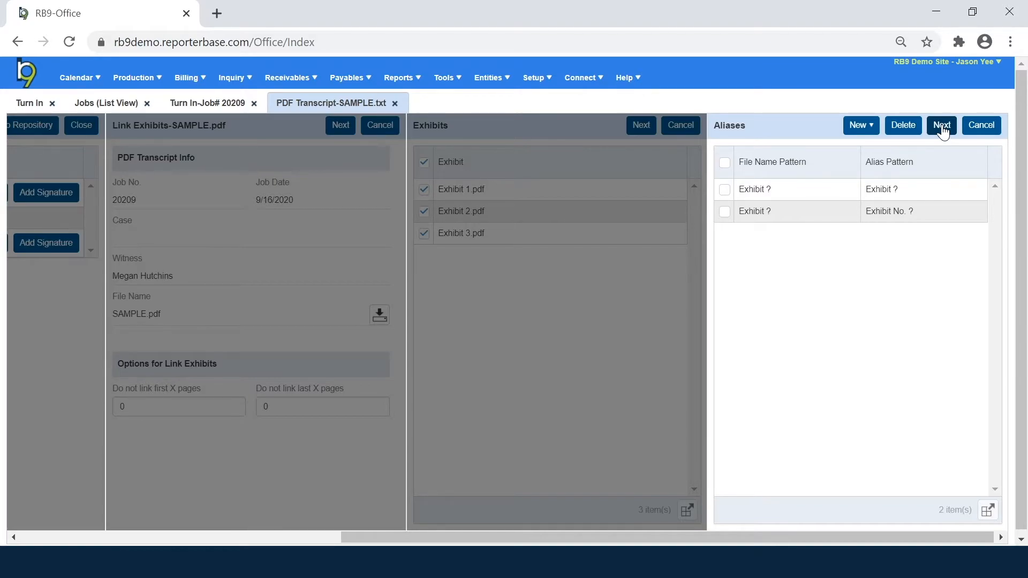
click(943, 126)
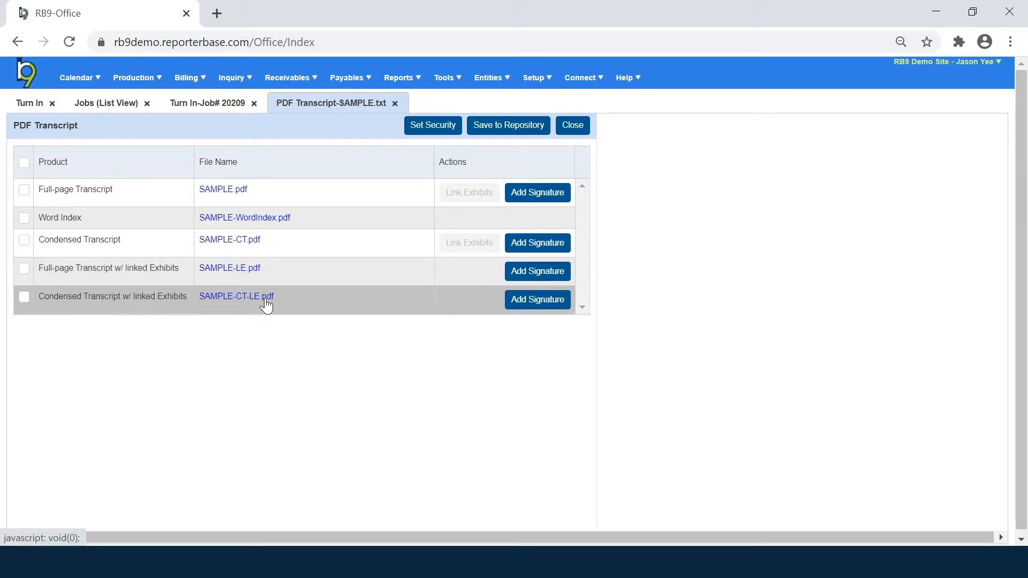
click(216, 271)
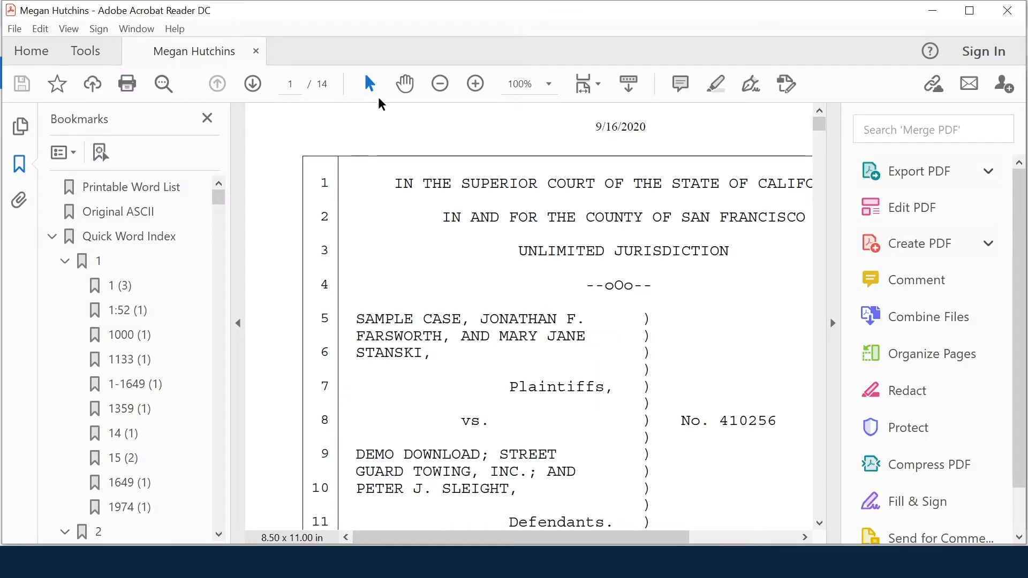
click(439, 85)
click(441, 86)
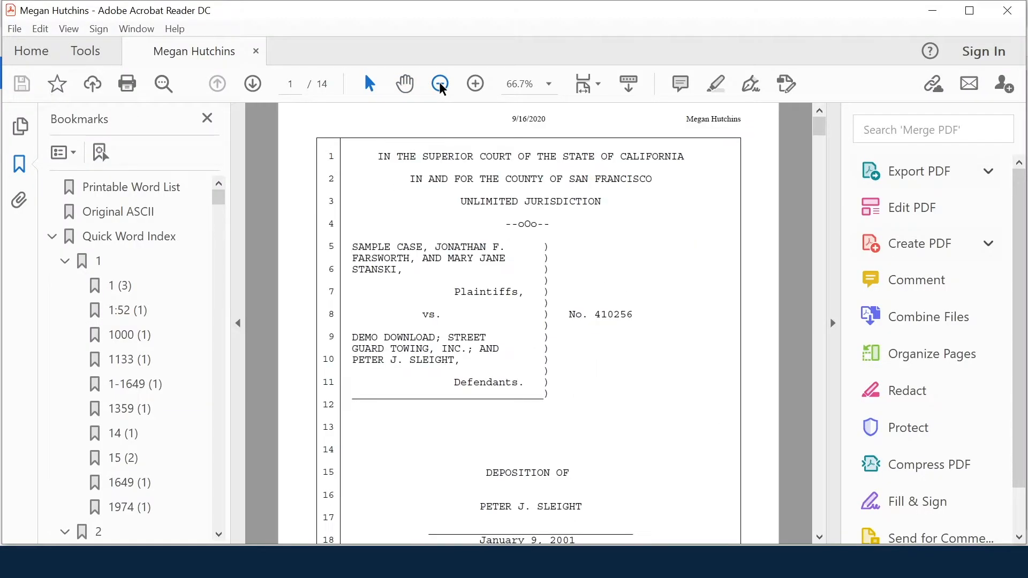
click(441, 86)
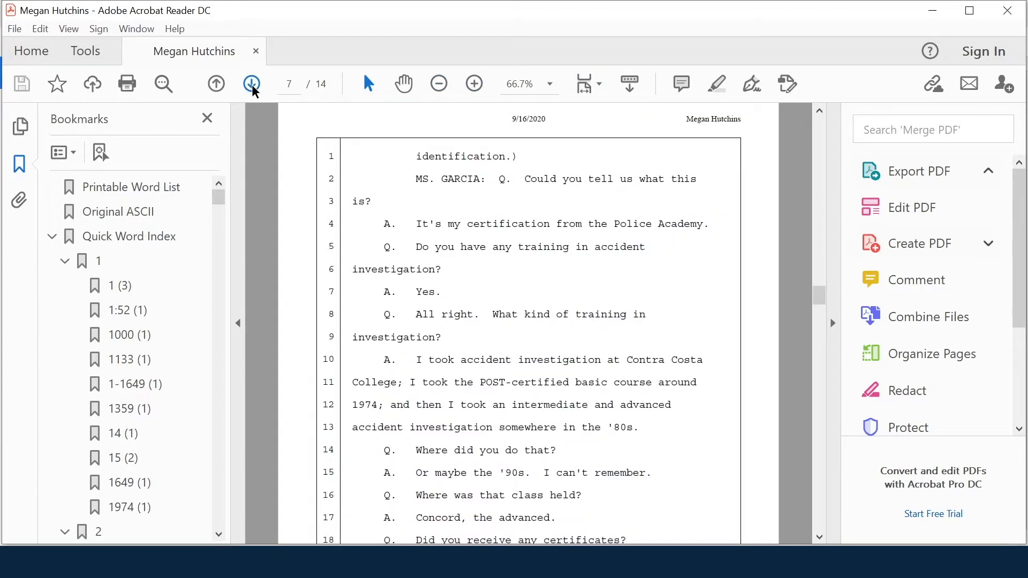
click(215, 84)
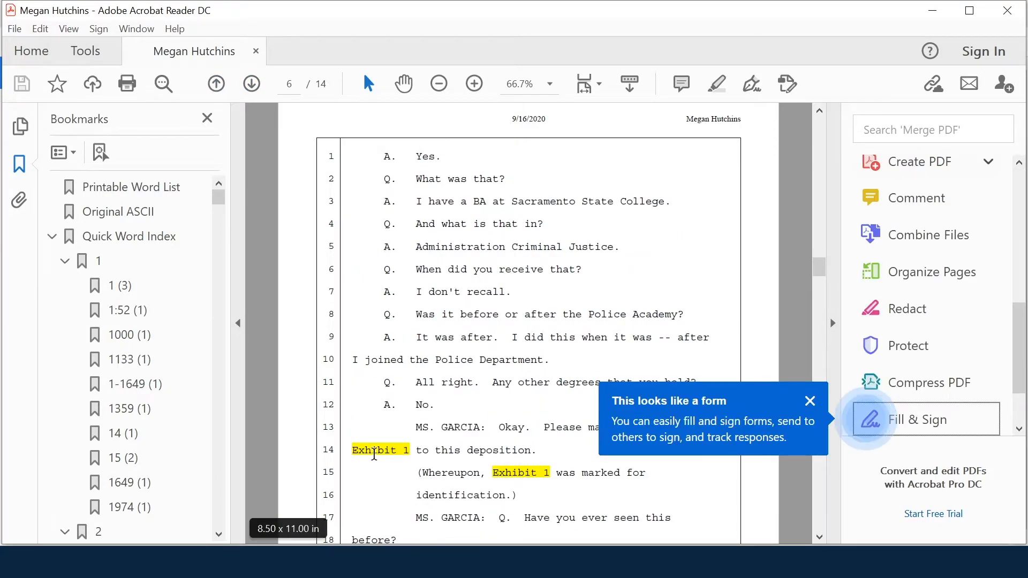
click(811, 402)
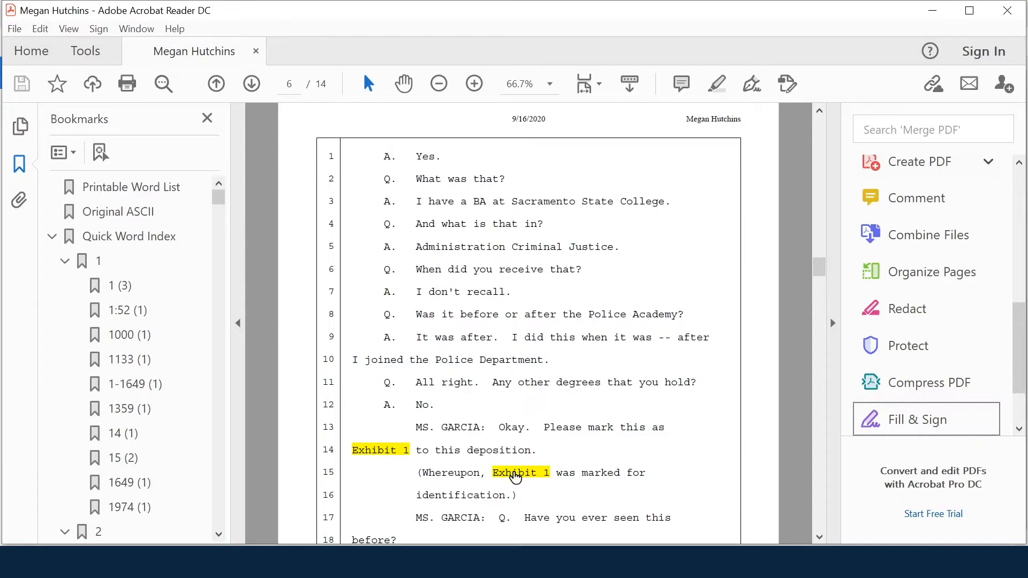
click(516, 474)
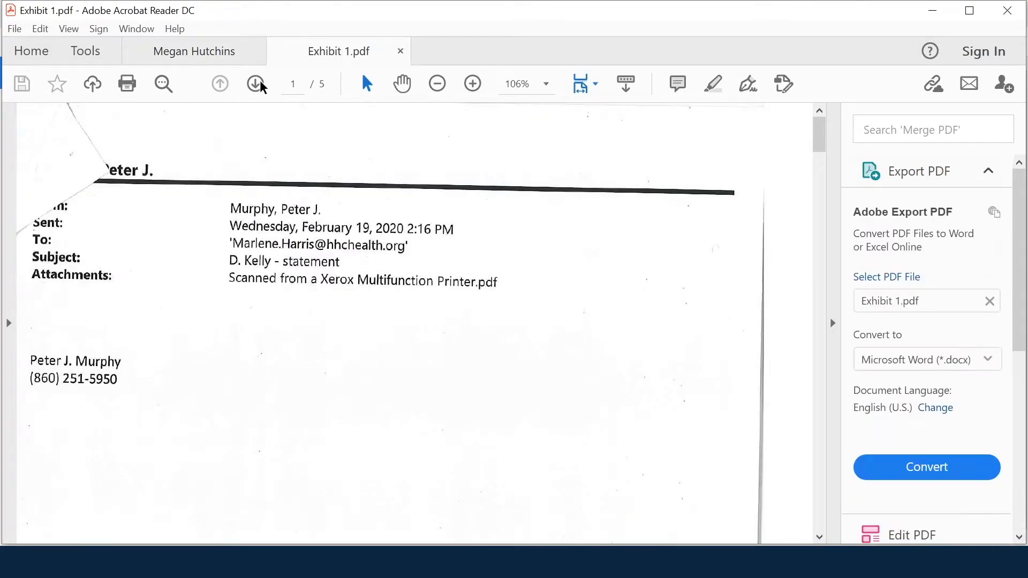
click(401, 50)
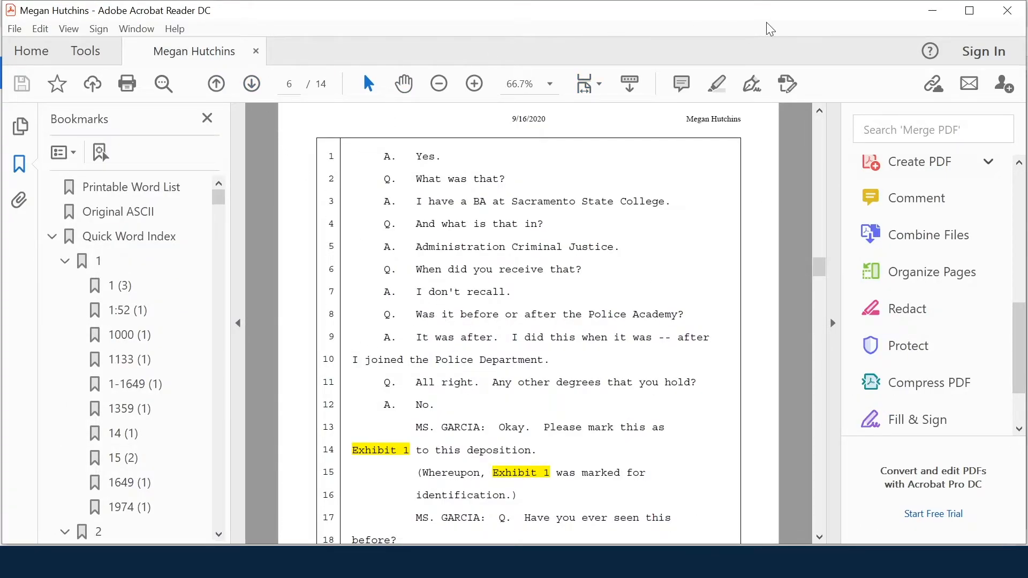
click(1007, 12)
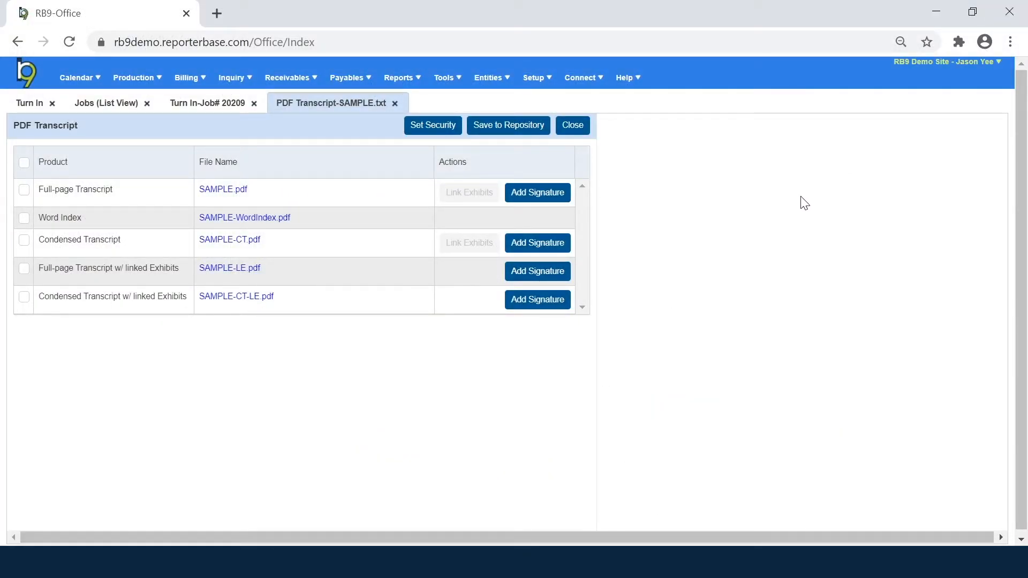
Step: Start signing SAMPLE-LE.pdf and move back to the letter on page 10
click(543, 277)
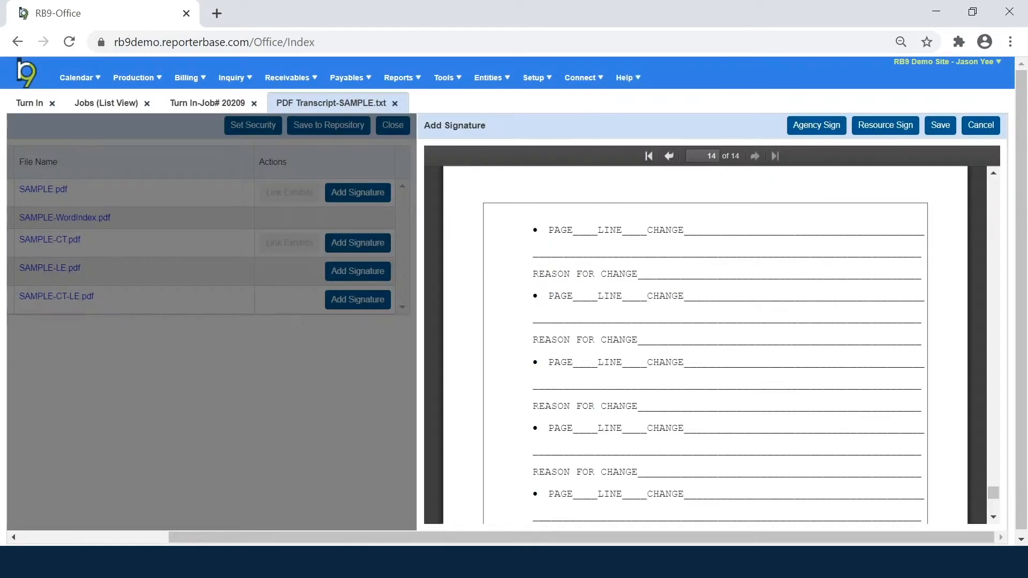
click(669, 156)
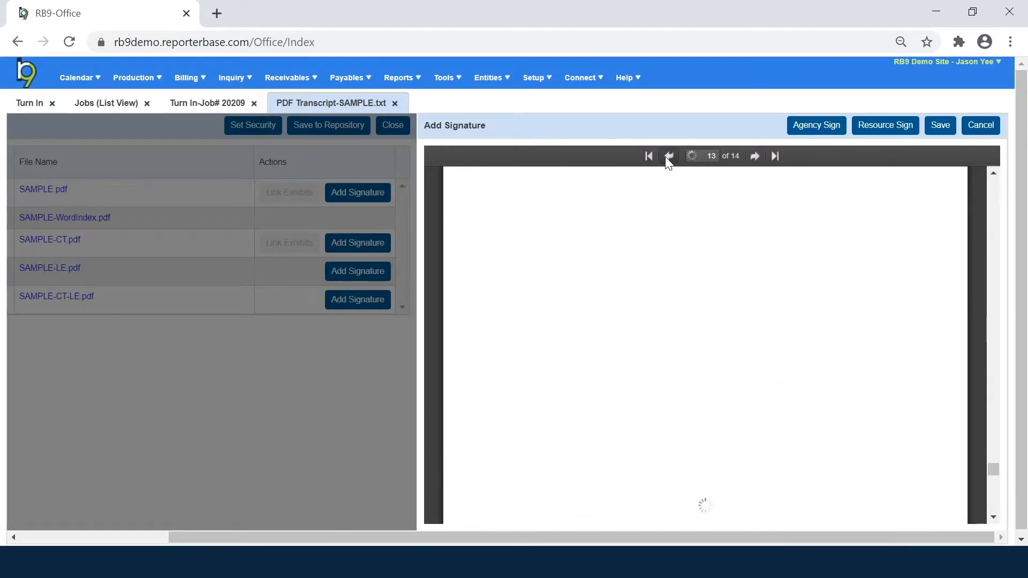
click(669, 156)
click(669, 156)
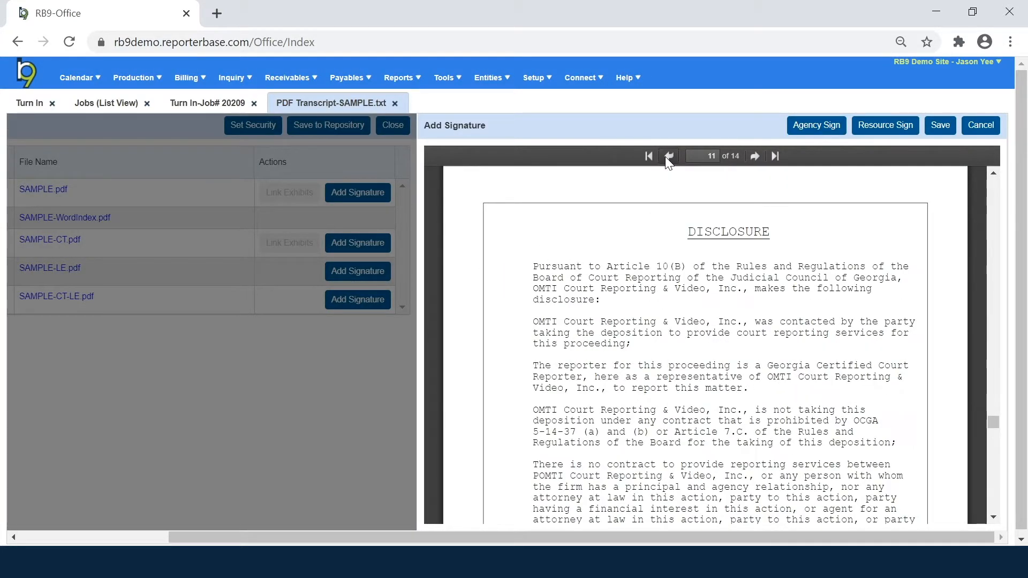
click(669, 157)
scroll(704, 257, down, 8)
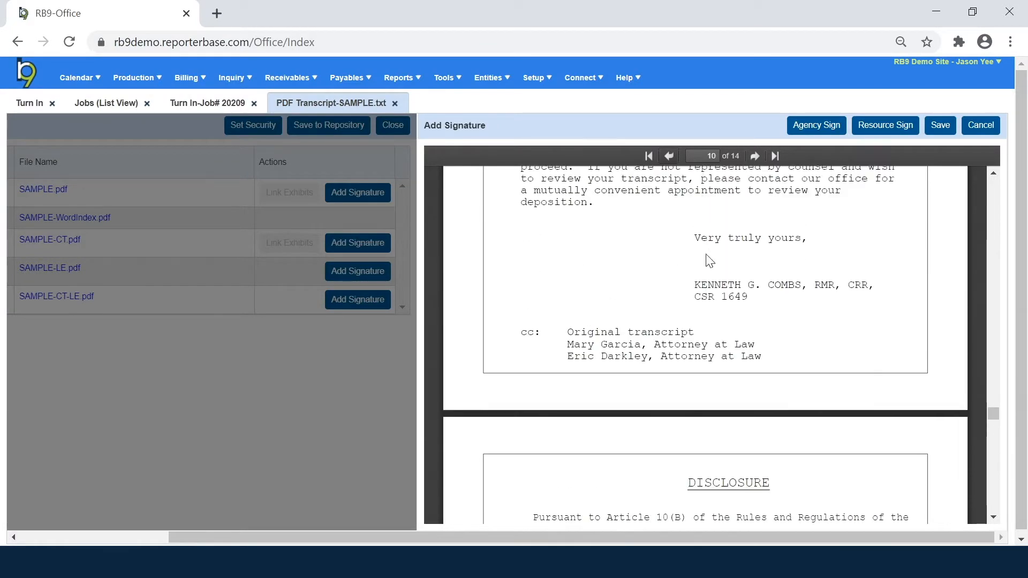
scroll(705, 258, up, 4)
Step: Place the resource signature above the reporter's name, decline another, and save
click(885, 126)
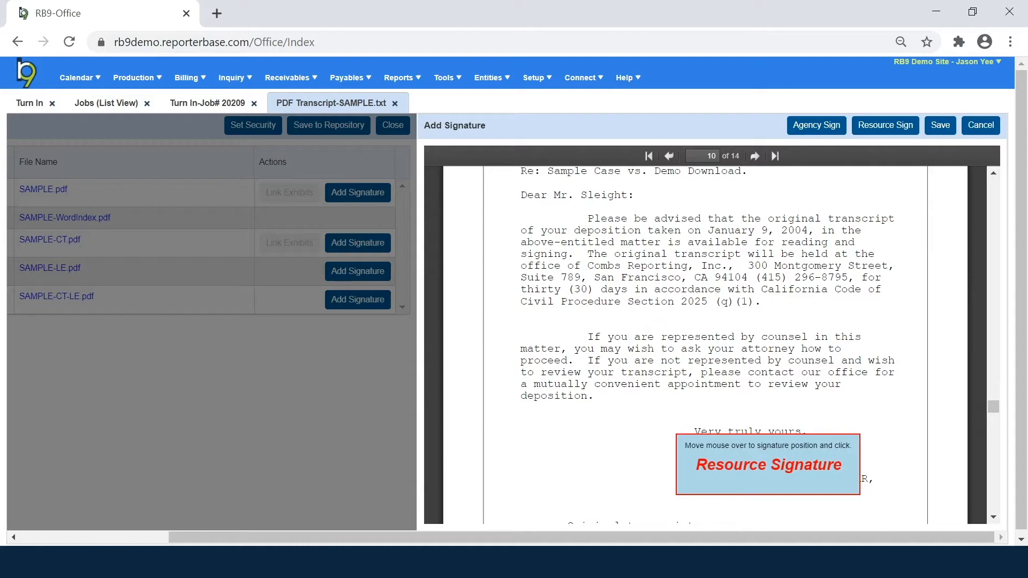
click(769, 461)
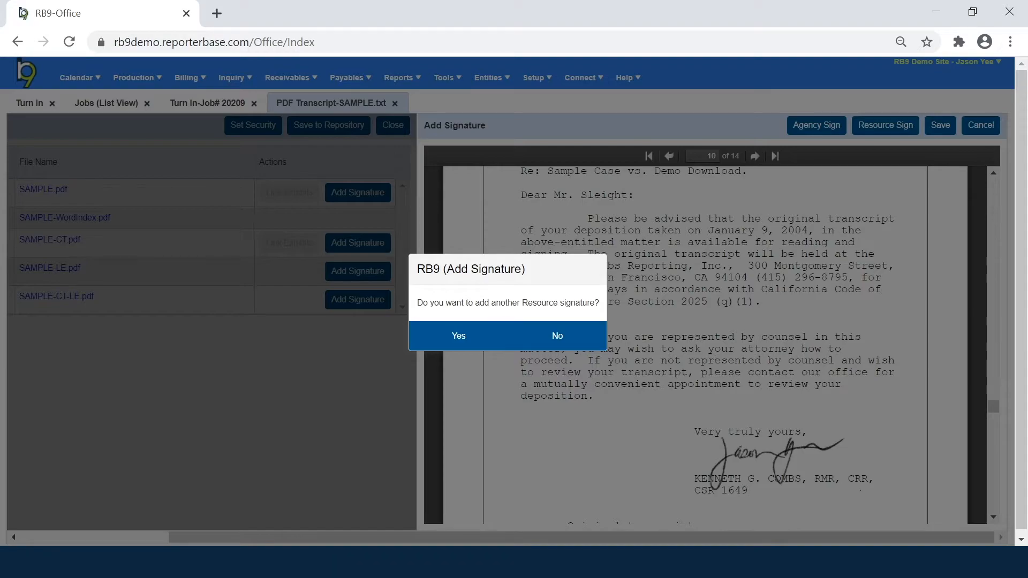
click(558, 336)
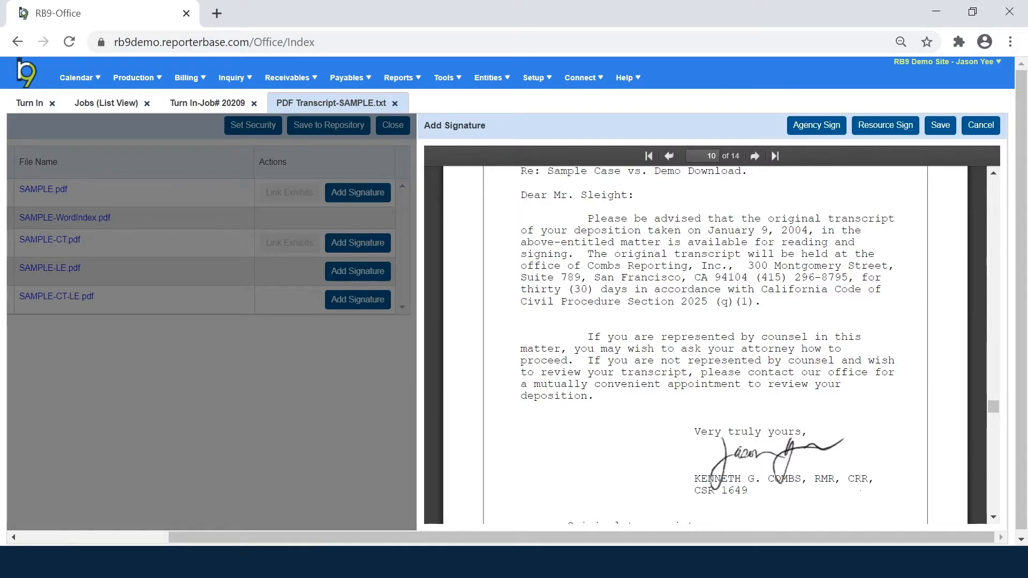
click(937, 130)
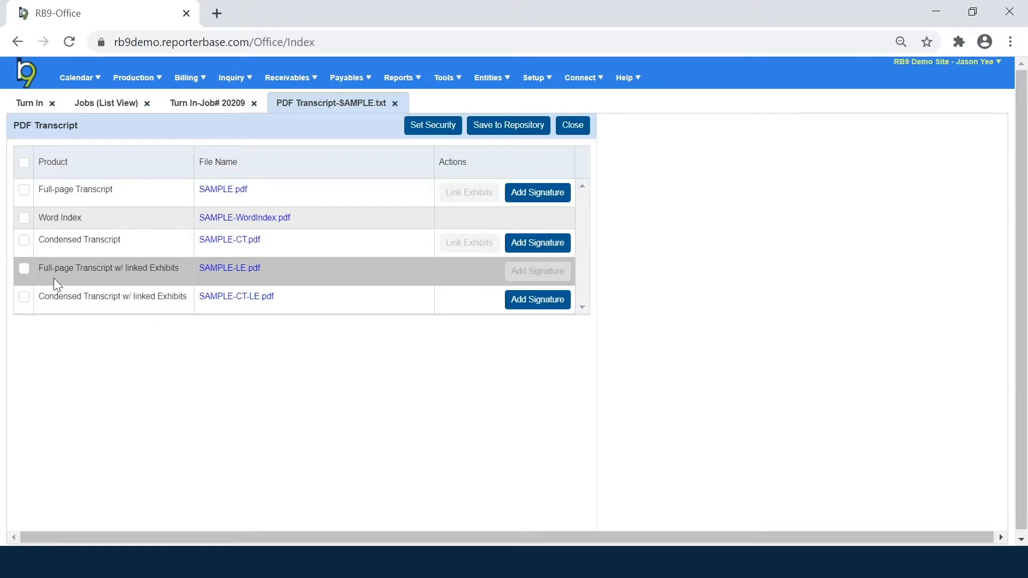
Step: Upload SAMPLE-WordIndex.pdf as file type Word Index and signed SAMPLE-LE.pdf to the repository
click(24, 218)
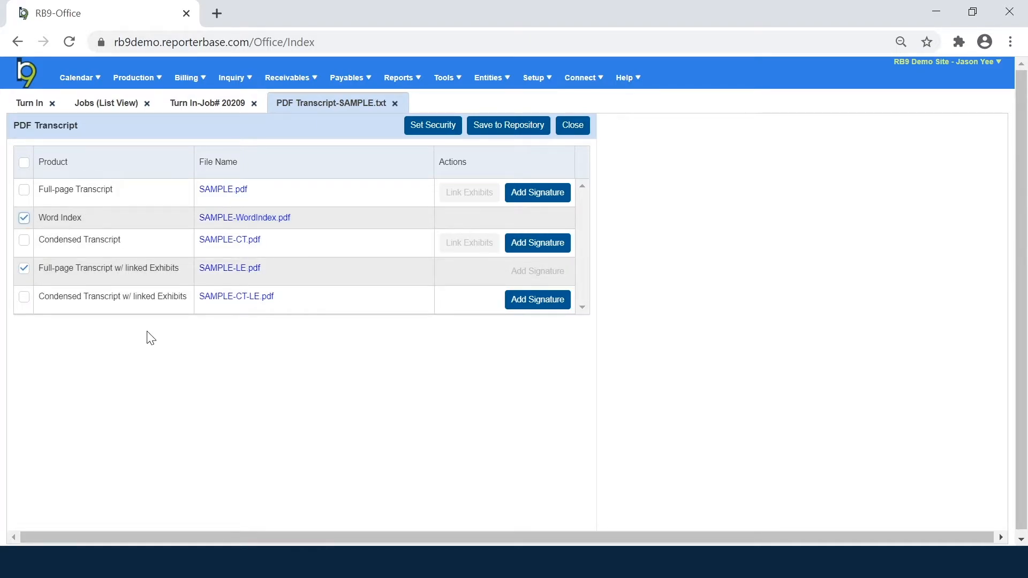
click(526, 128)
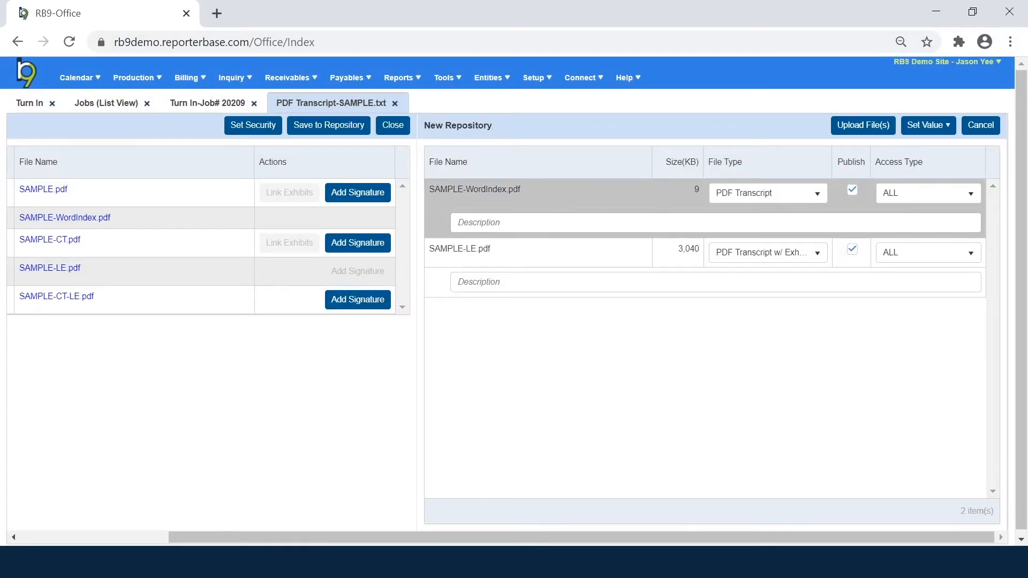
click(772, 202)
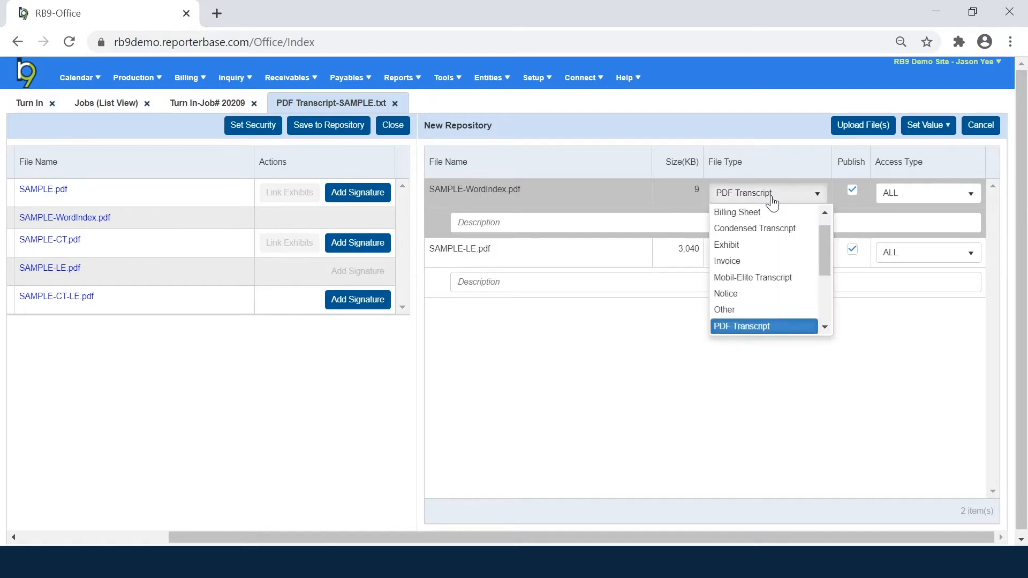
scroll(759, 246, down, 5)
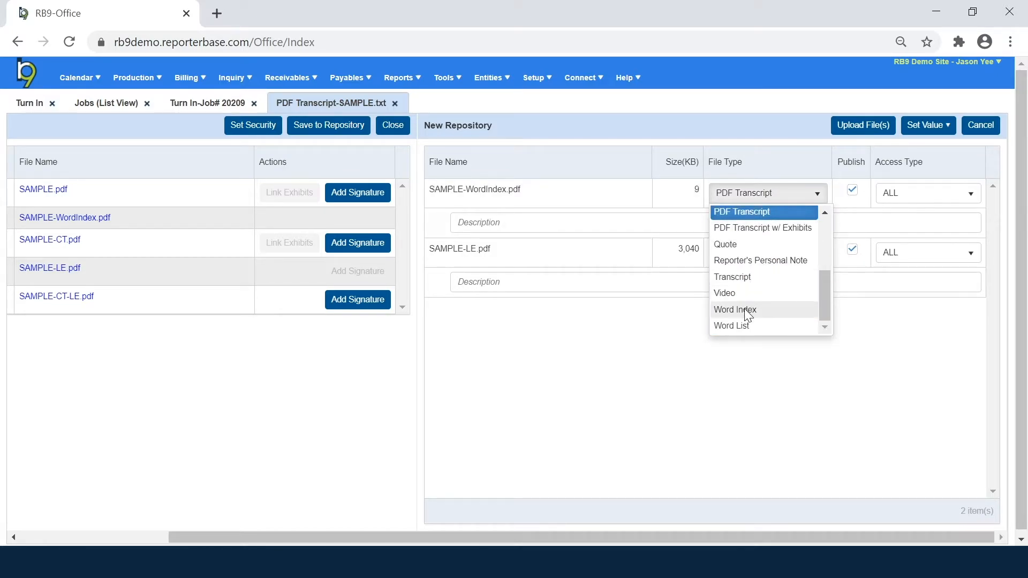
click(745, 309)
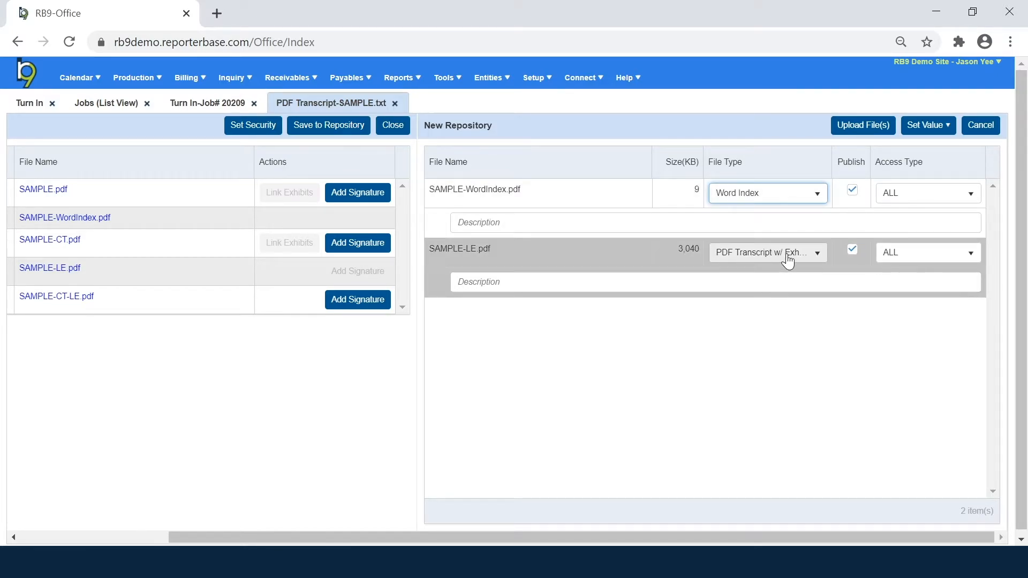
click(866, 127)
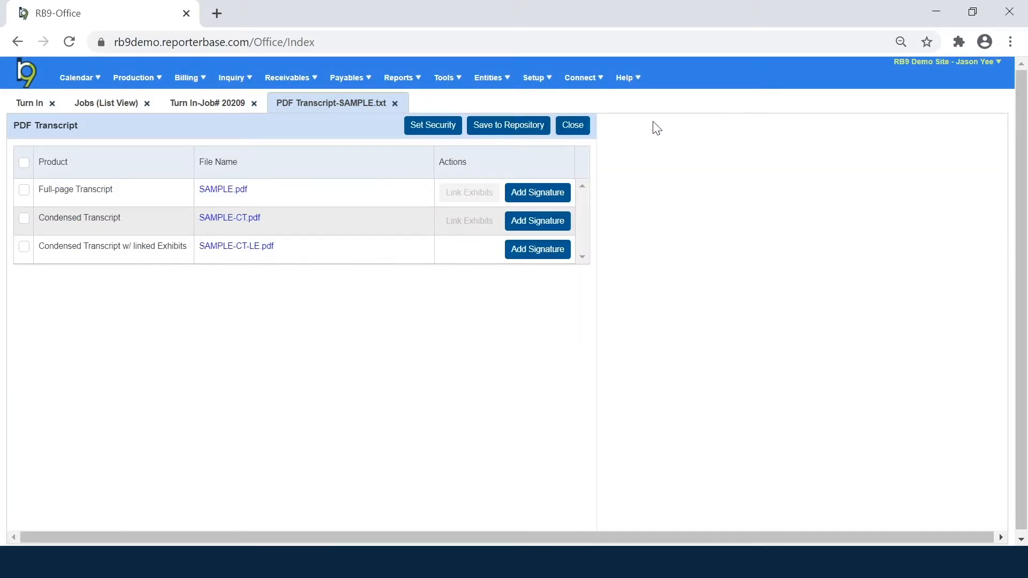
Step: Close the PDF Transcript tab and save the witness record with its updated repository
click(579, 129)
scroll(641, 279, down, 2)
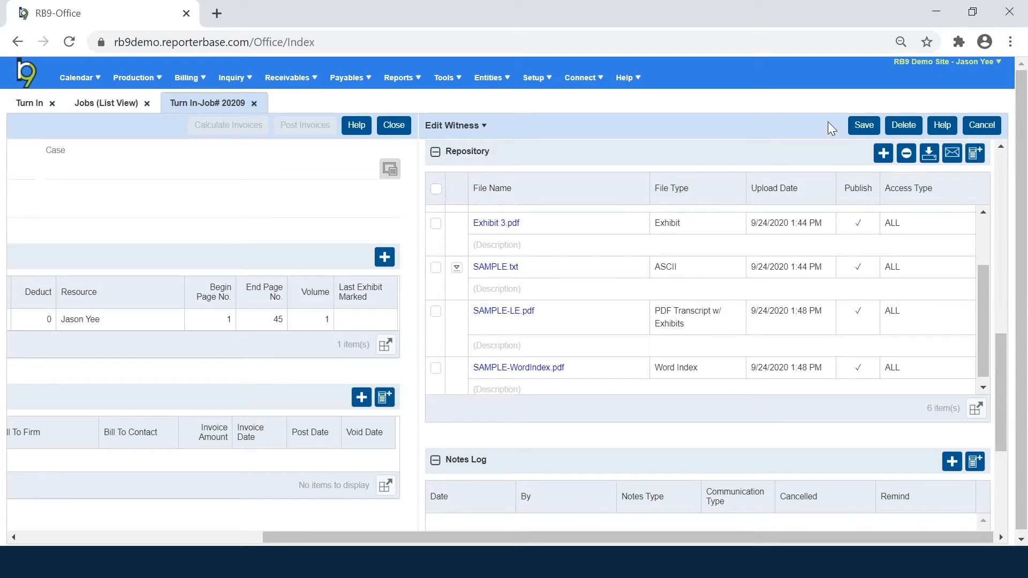
click(863, 125)
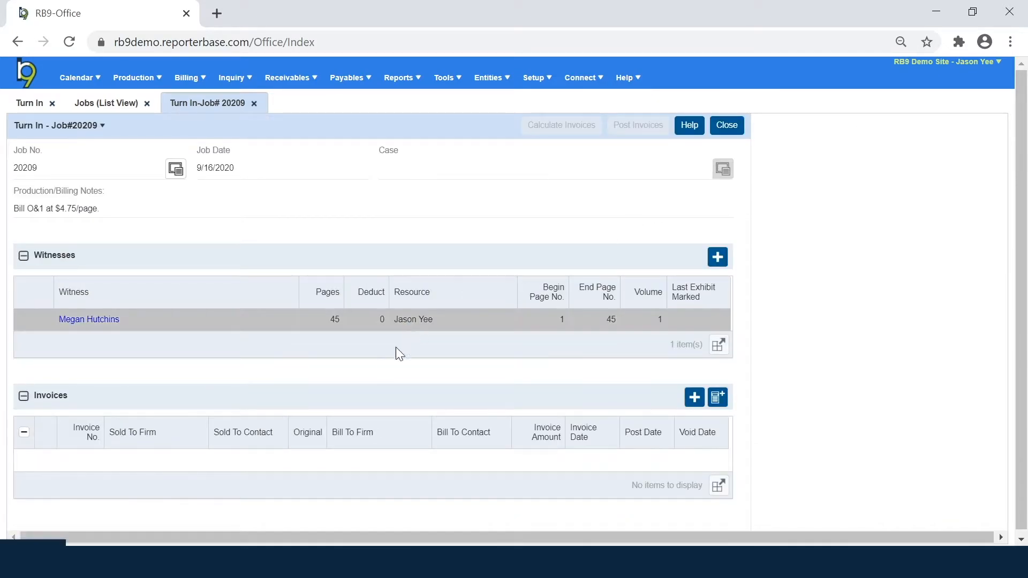
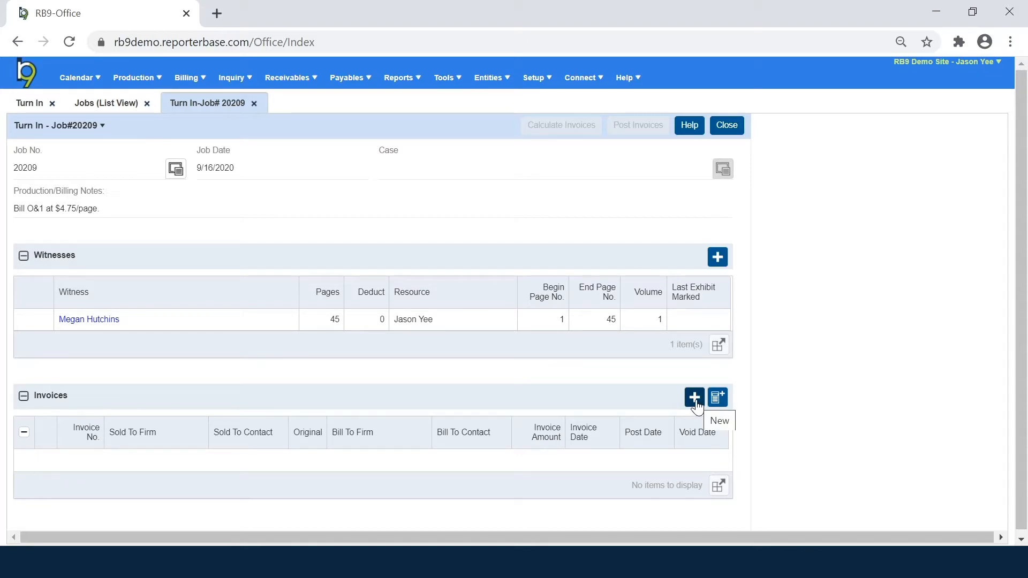
Step: Start a new job 20209 invoice and pick Stratford, Wright & Bigsby from a 'stratf' firm search
click(695, 399)
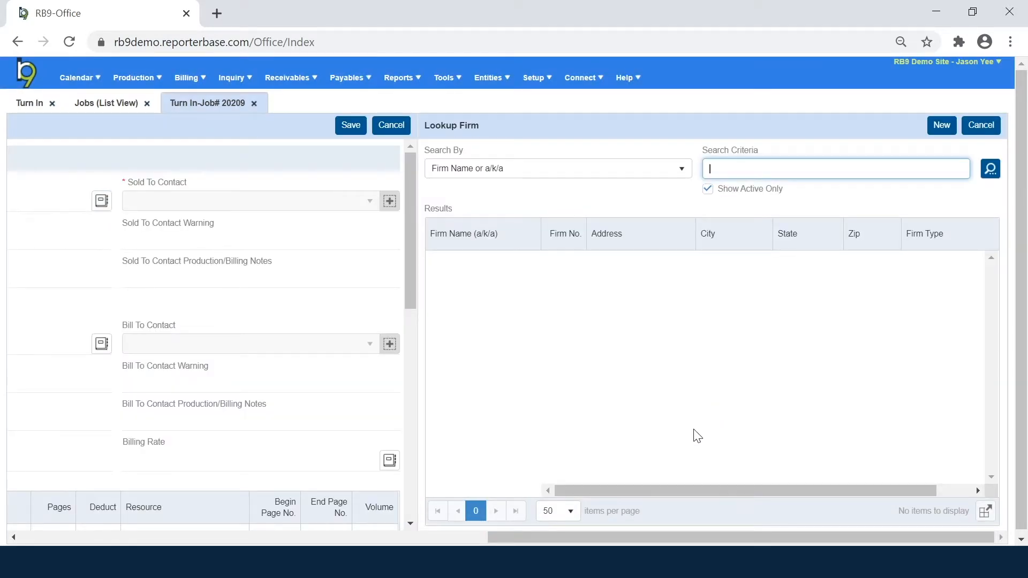
drag(687, 535, 516, 542)
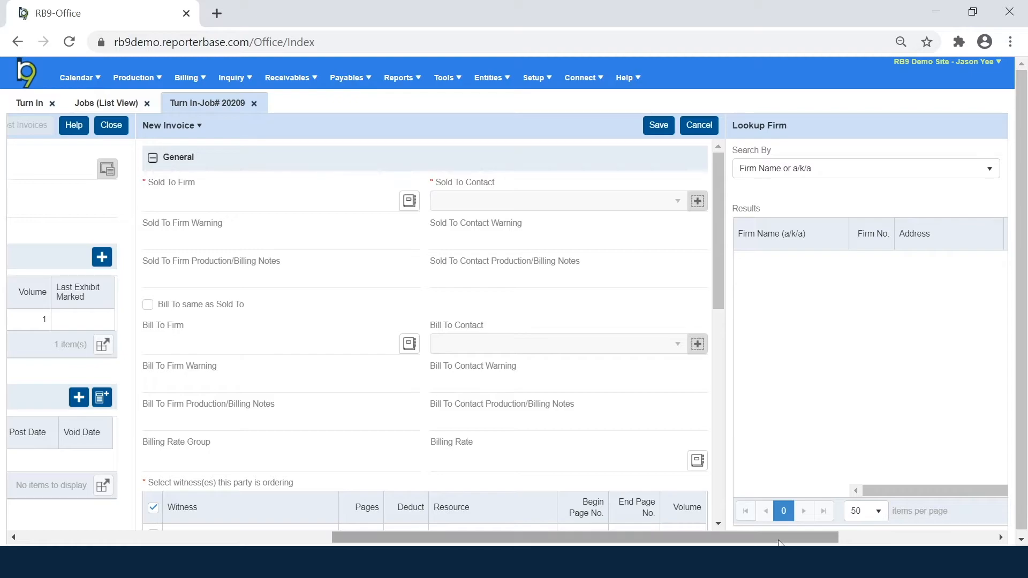
drag(780, 542, 934, 542)
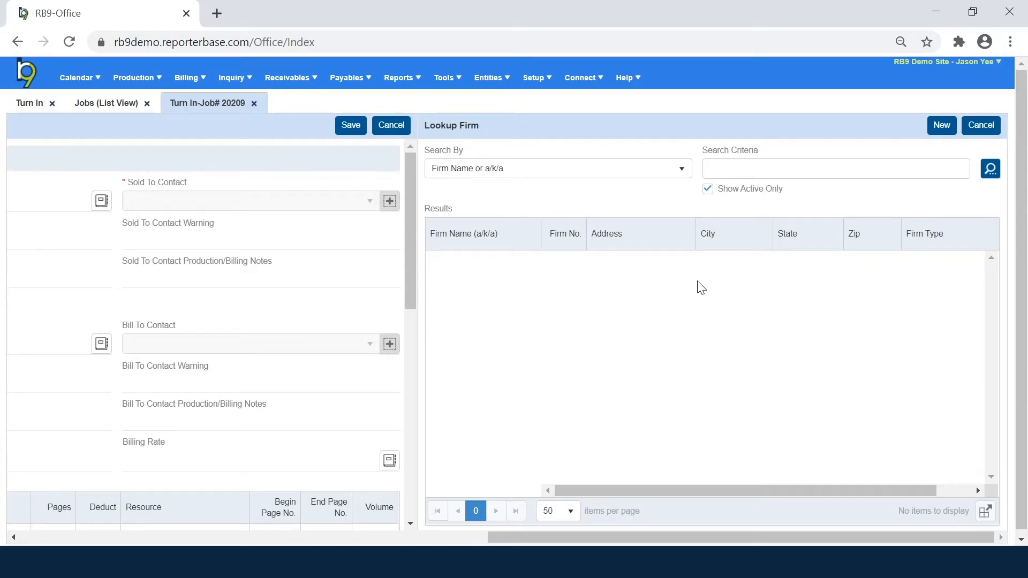
drag(425, 125, 451, 125)
click(482, 120)
triple_click(482, 121)
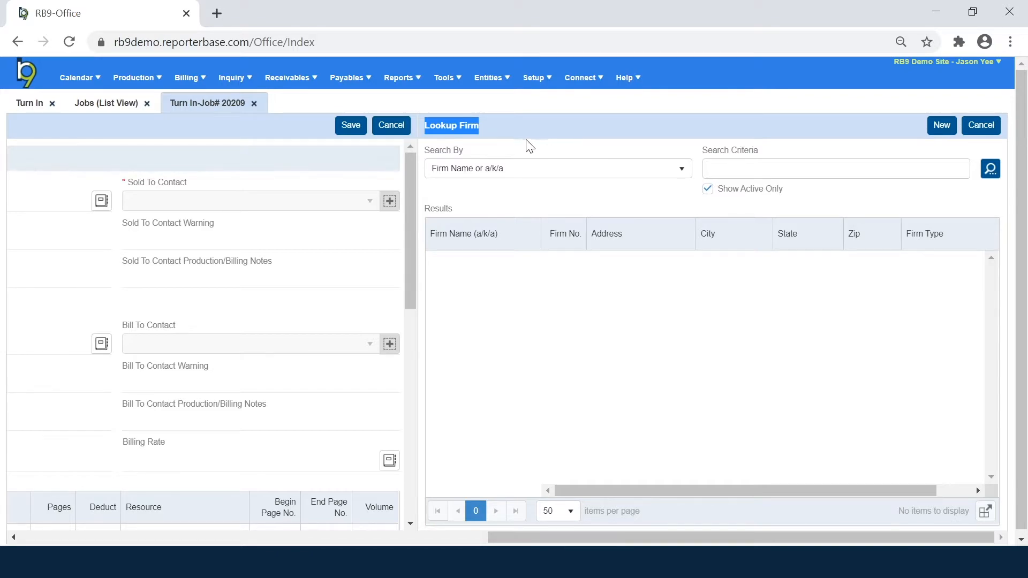
click(528, 170)
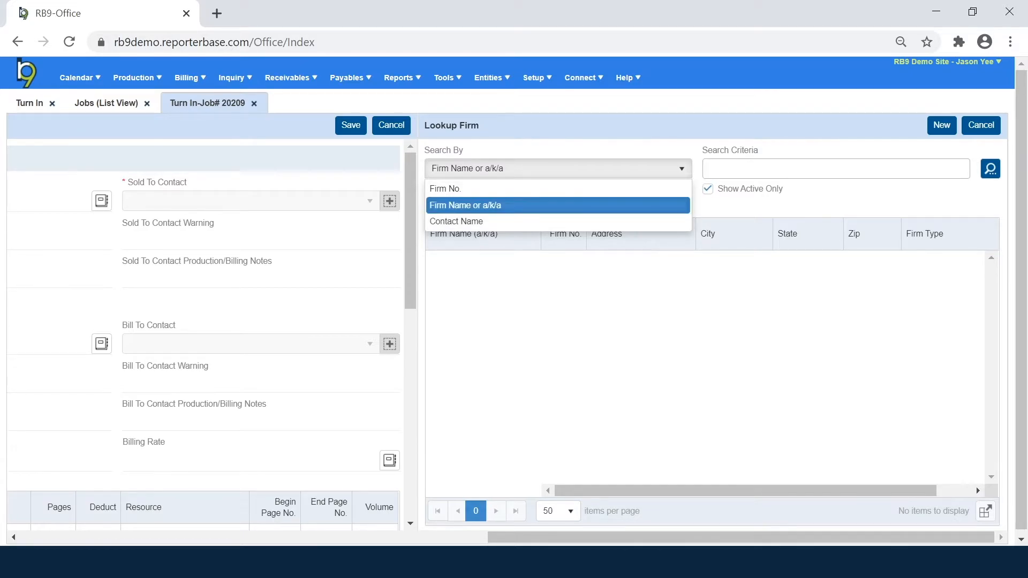
click(734, 170)
text(stratf)
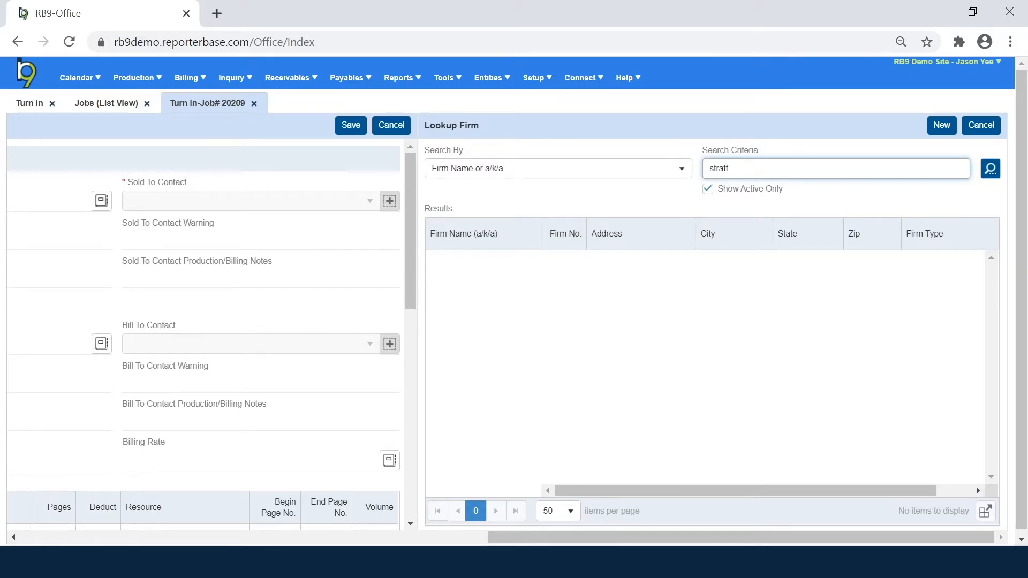
key(Return)
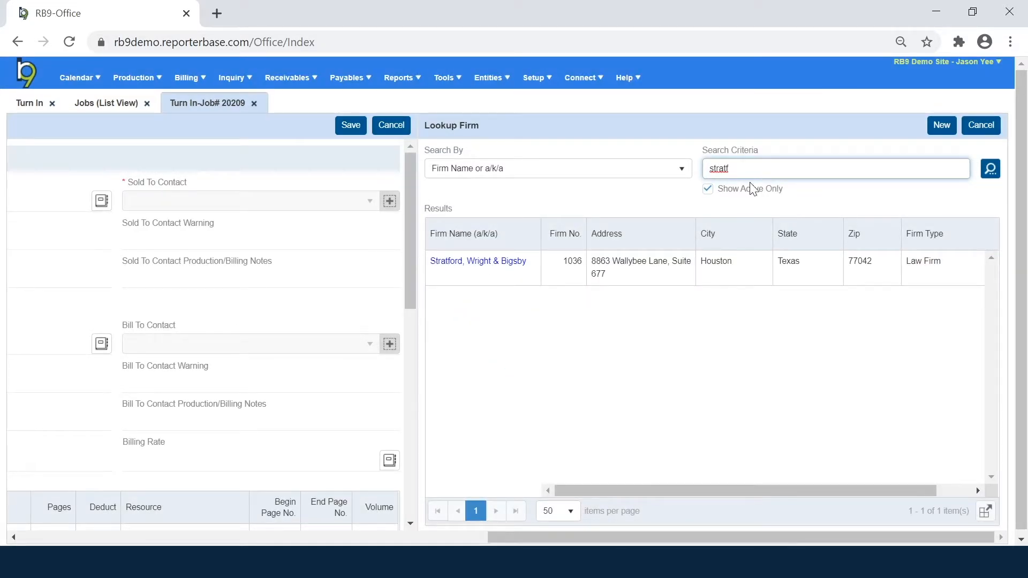
click(501, 262)
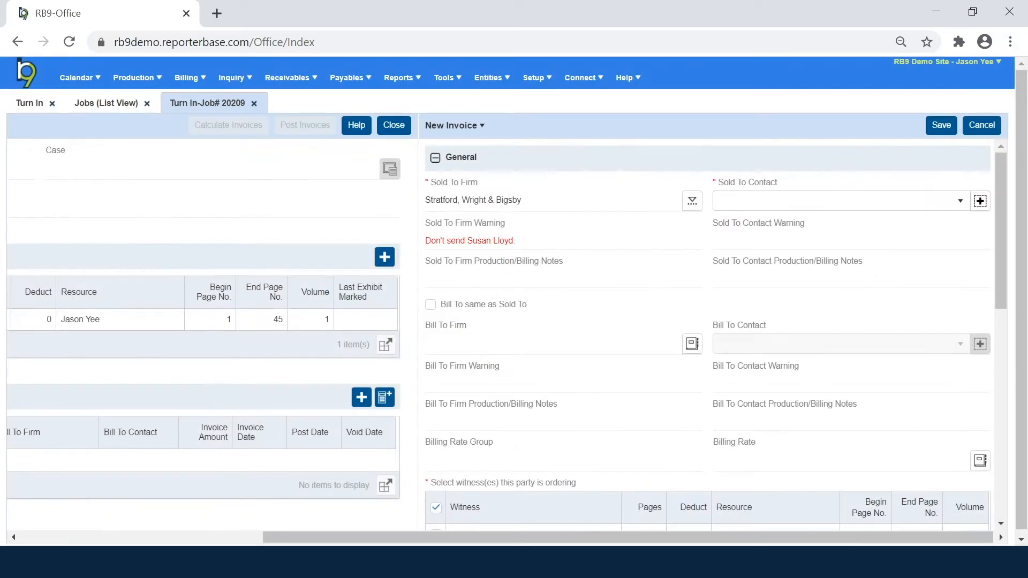
click(834, 207)
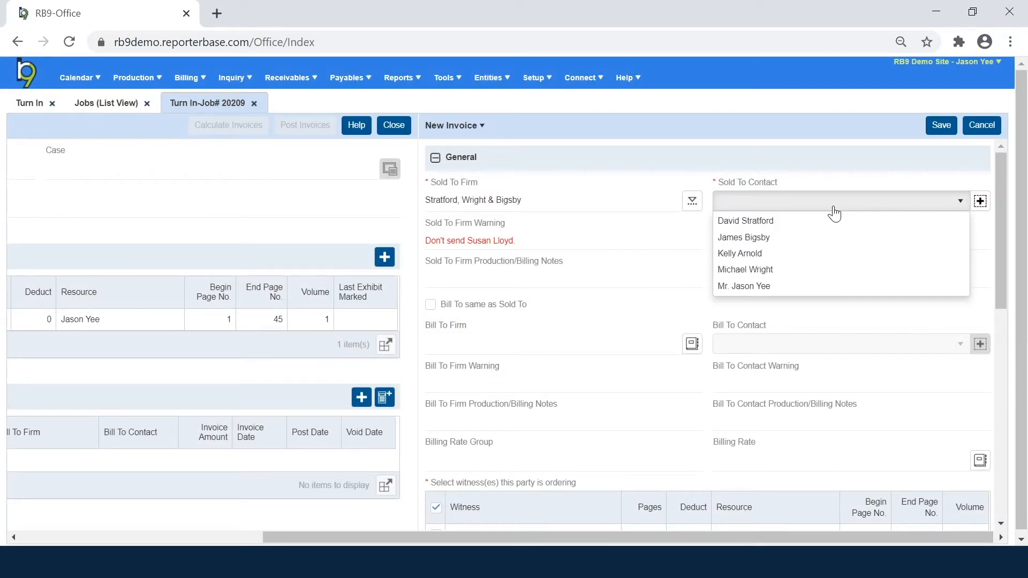
click(827, 221)
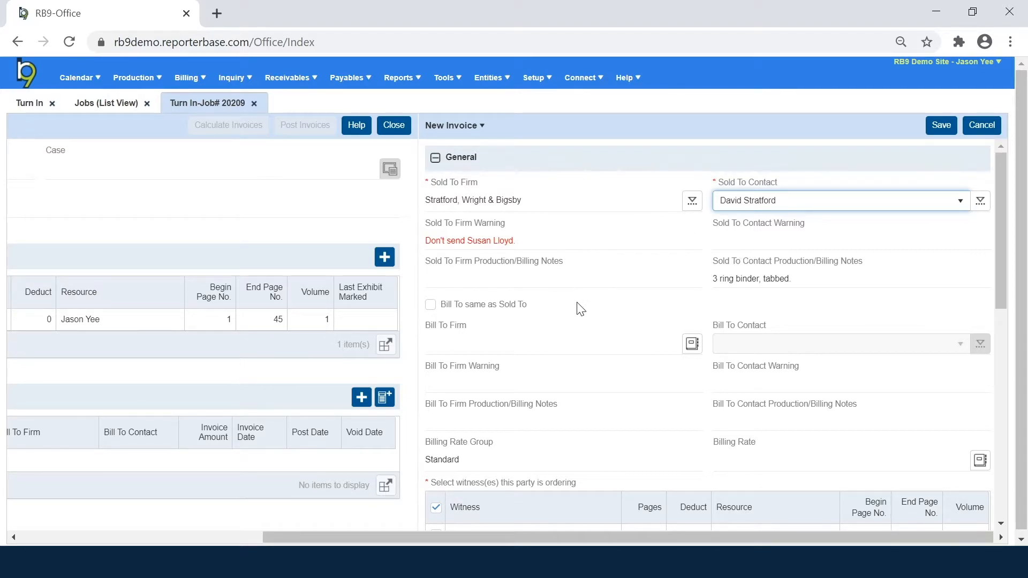
scroll(578, 306, down, 3)
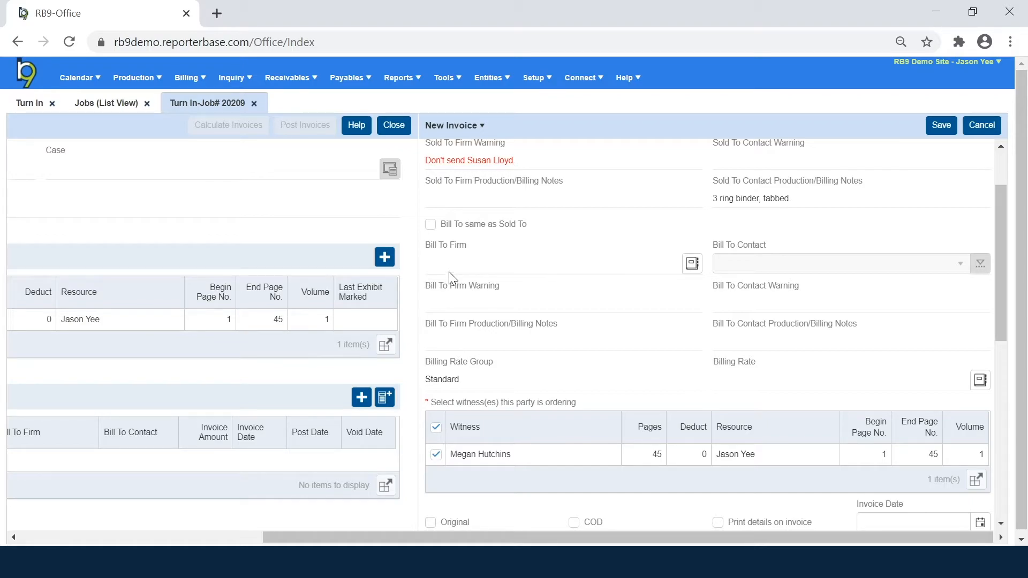
Step: Set Bill To same as Sold To, and enable Original and Print details on invoice
click(431, 231)
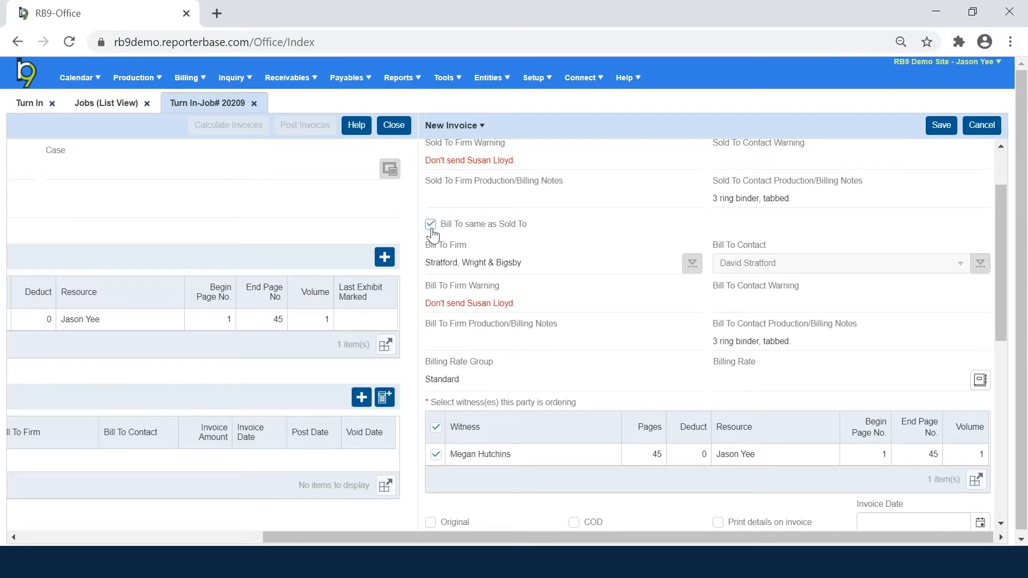
click(431, 225)
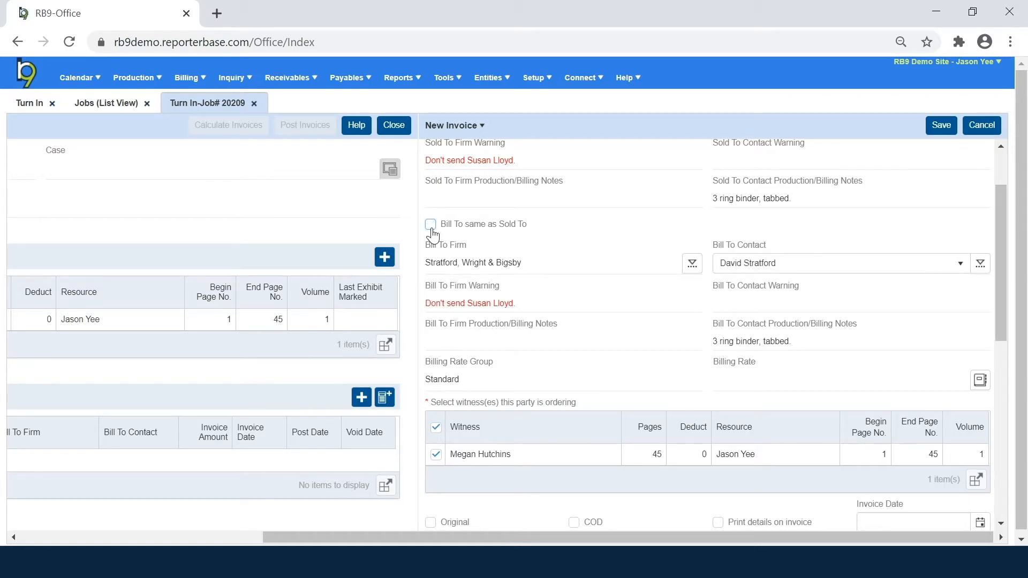
click(692, 263)
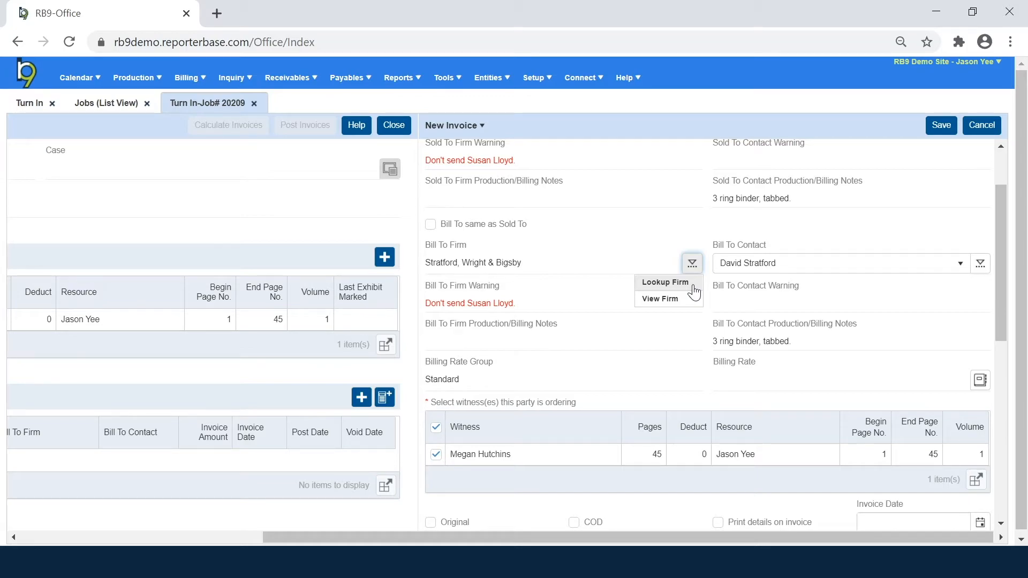
click(431, 225)
scroll(540, 313, down, 3)
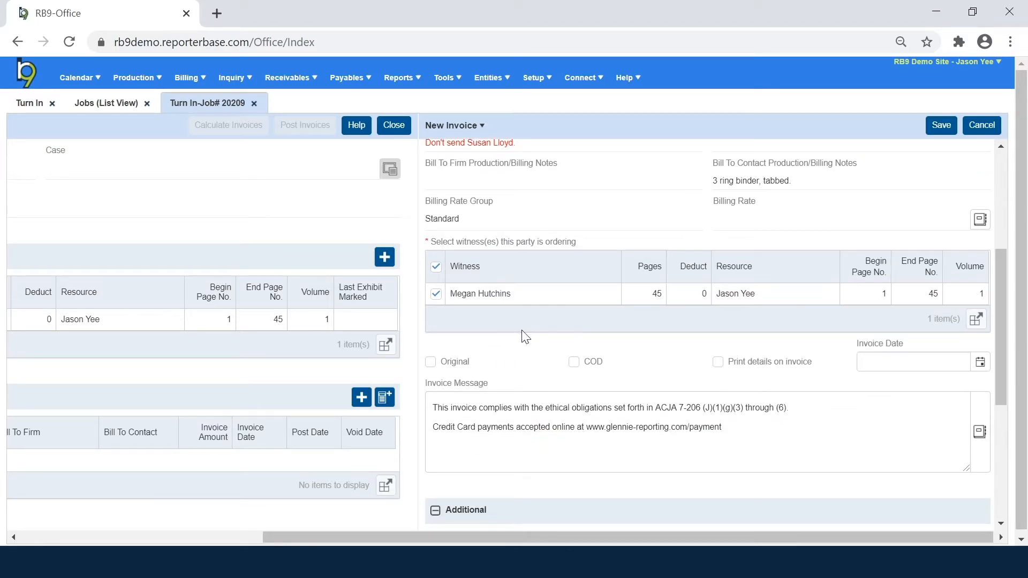
click(431, 364)
click(720, 366)
Step: Save invoice 16551 and set the Court Reporting task's turn-in/completed date
click(943, 127)
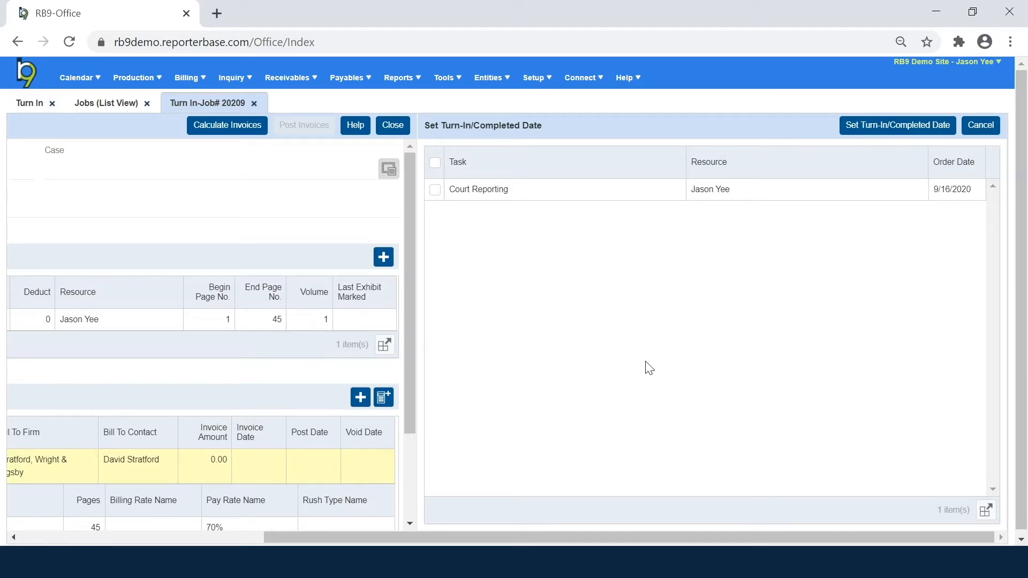
click(436, 190)
click(869, 127)
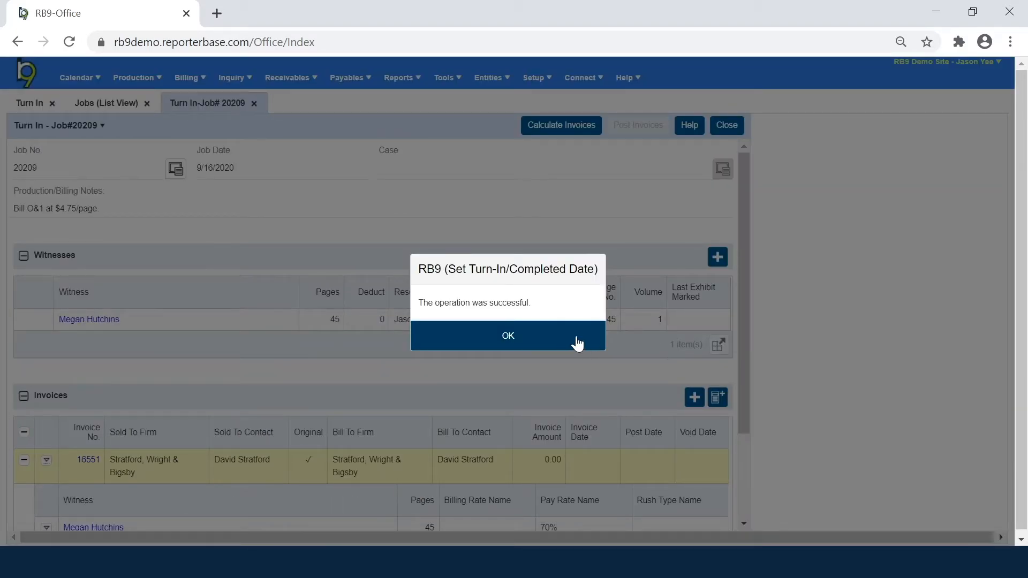
click(577, 339)
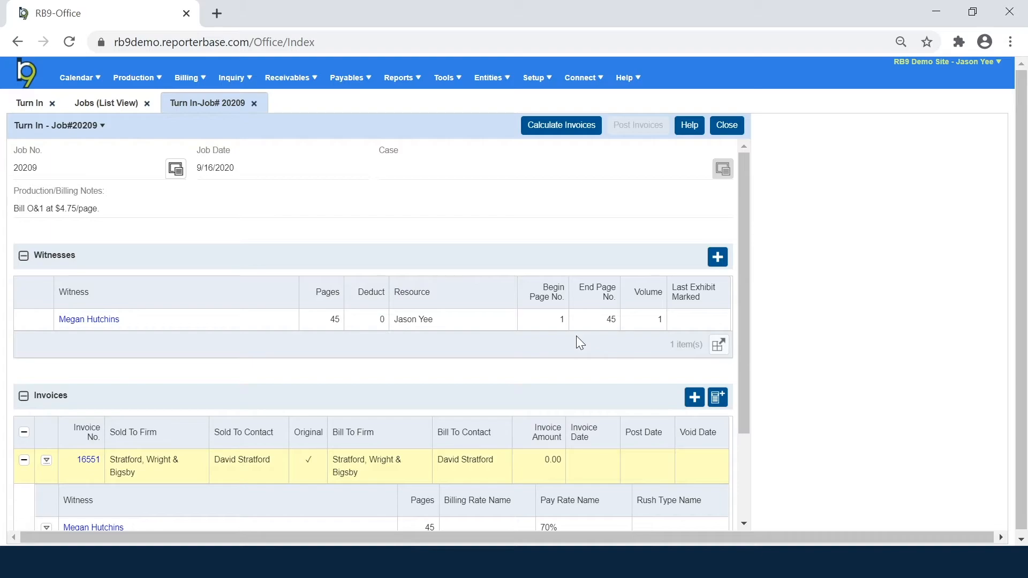
Step: Delete invoice 16551 from job 20209's Invoices grid
scroll(551, 429, down, 3)
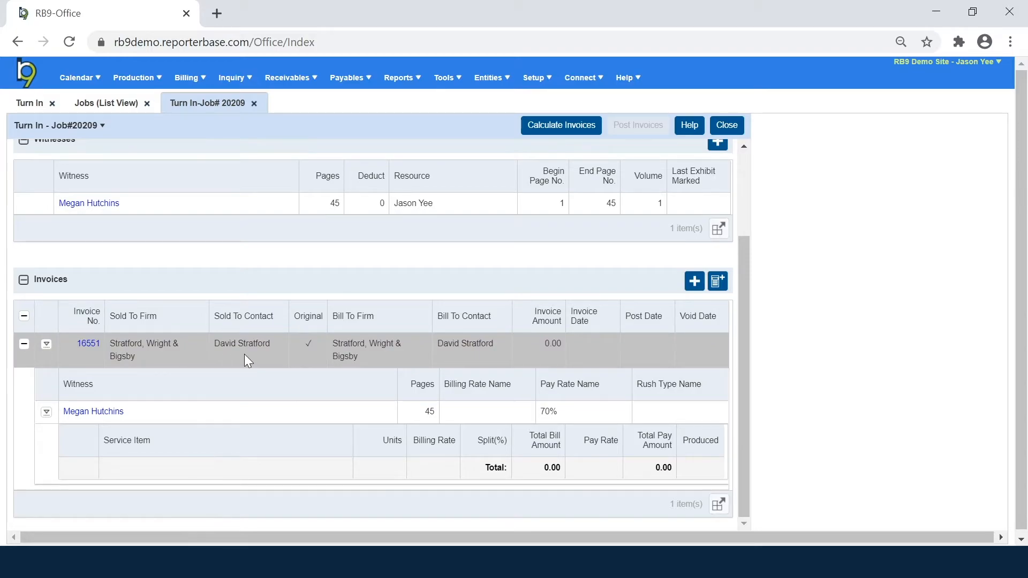
click(88, 343)
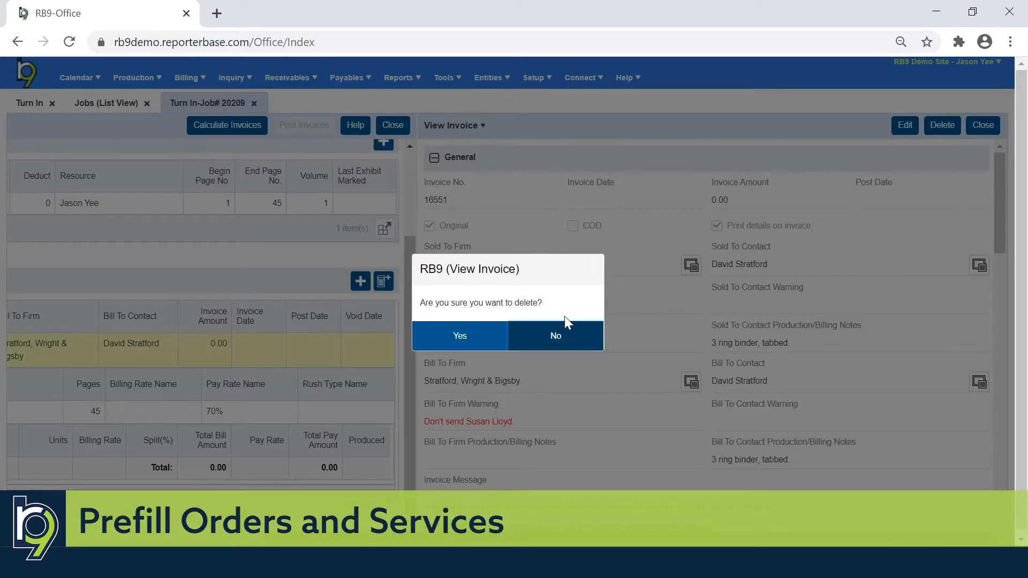
click(468, 344)
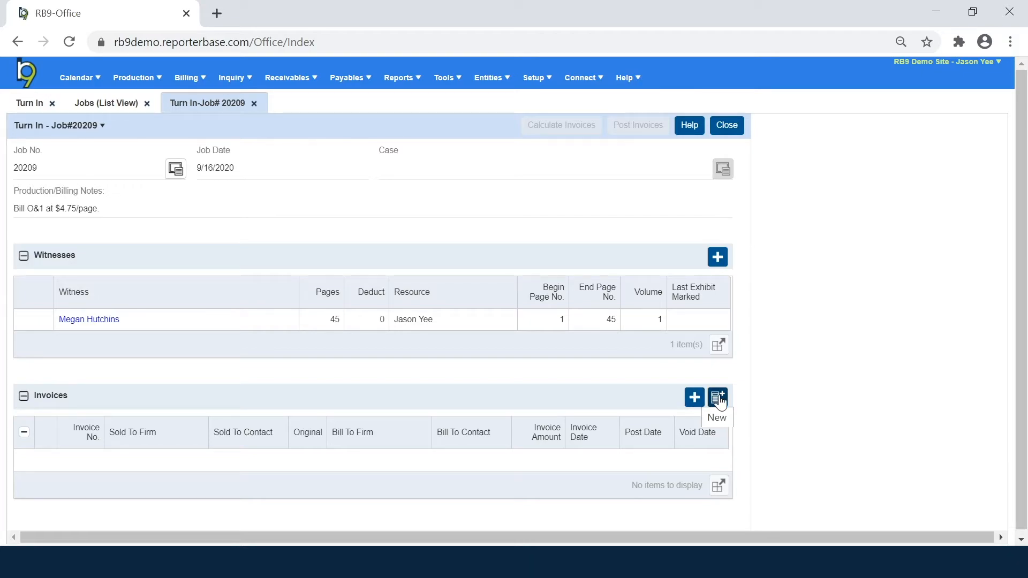
Step: Prefill orders and services for both parties, creating invoices 16552 and 16553
click(718, 399)
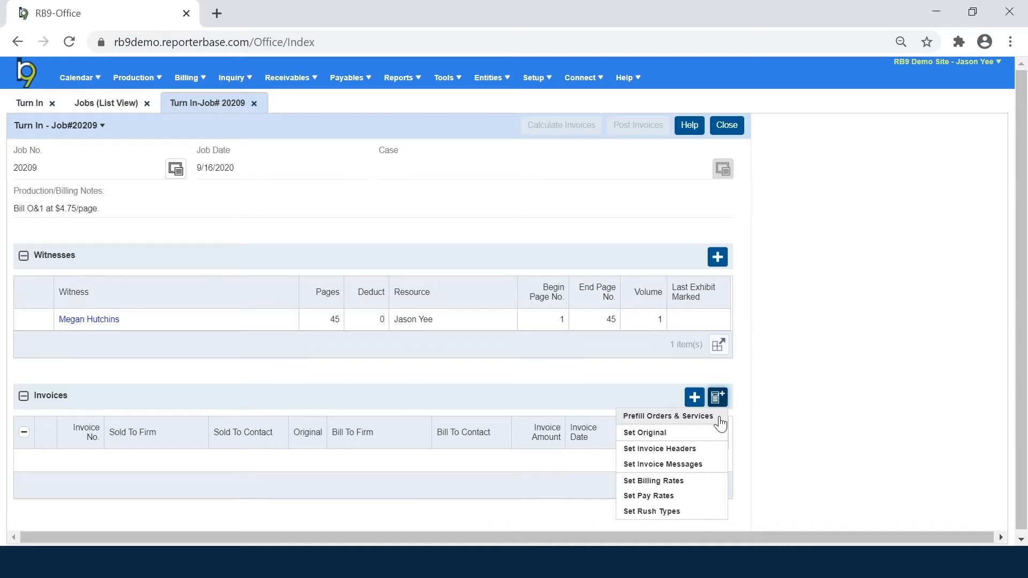
click(719, 417)
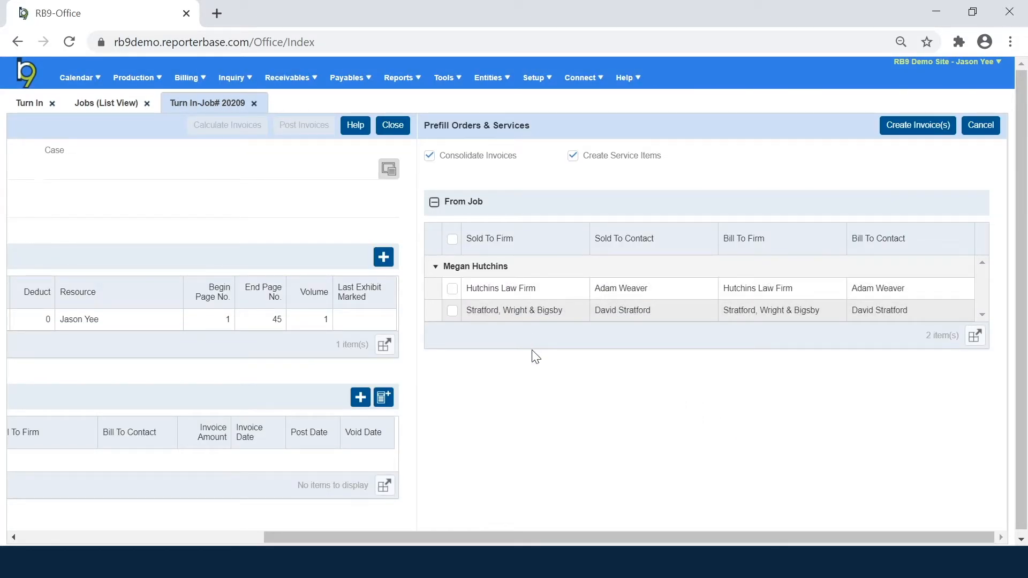
click(455, 240)
click(902, 129)
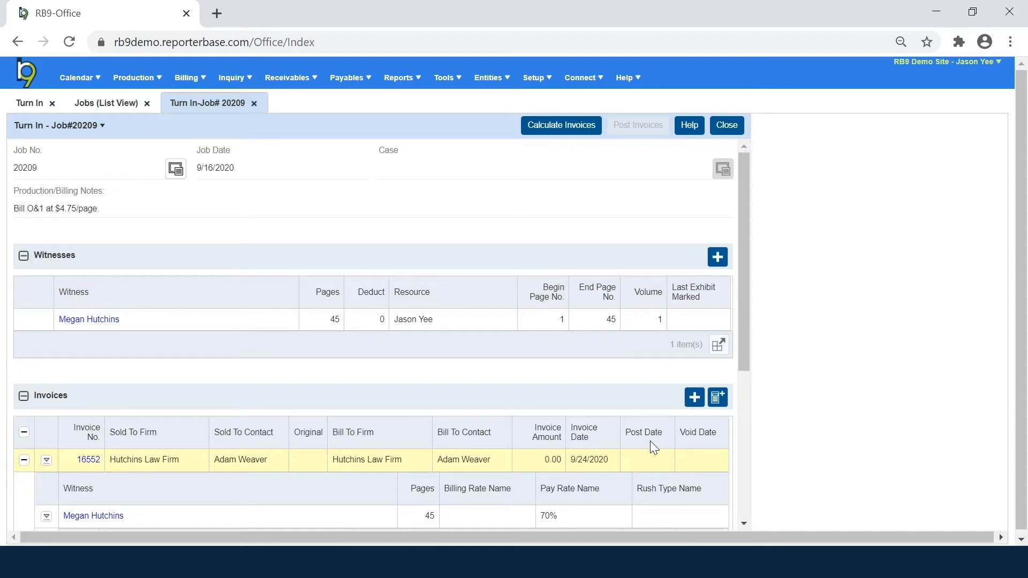
drag(744, 271, 762, 403)
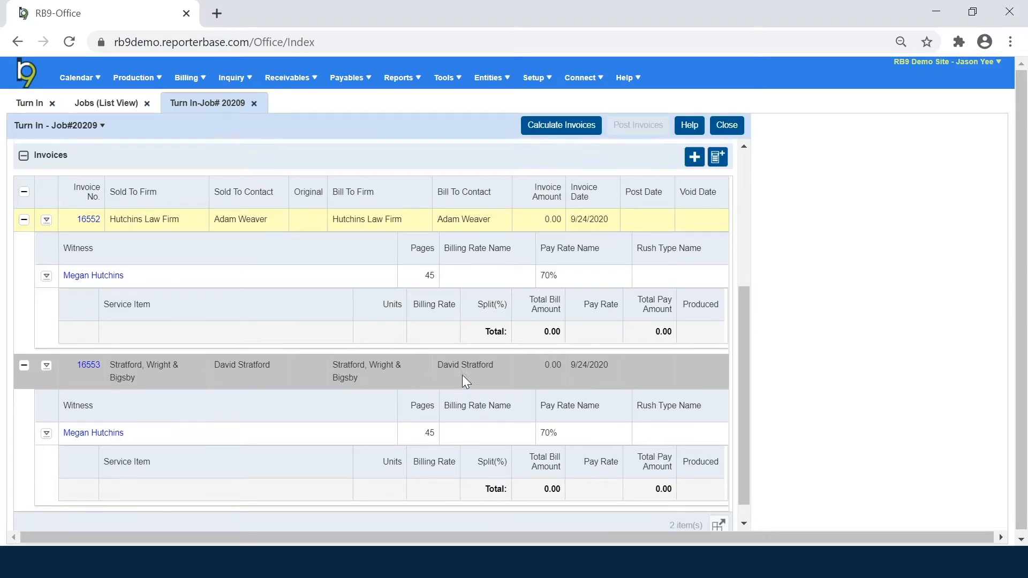
Step: Mark invoice 16553 as job 20209's original invoice and save the choice
scroll(619, 330, up, 2)
click(717, 234)
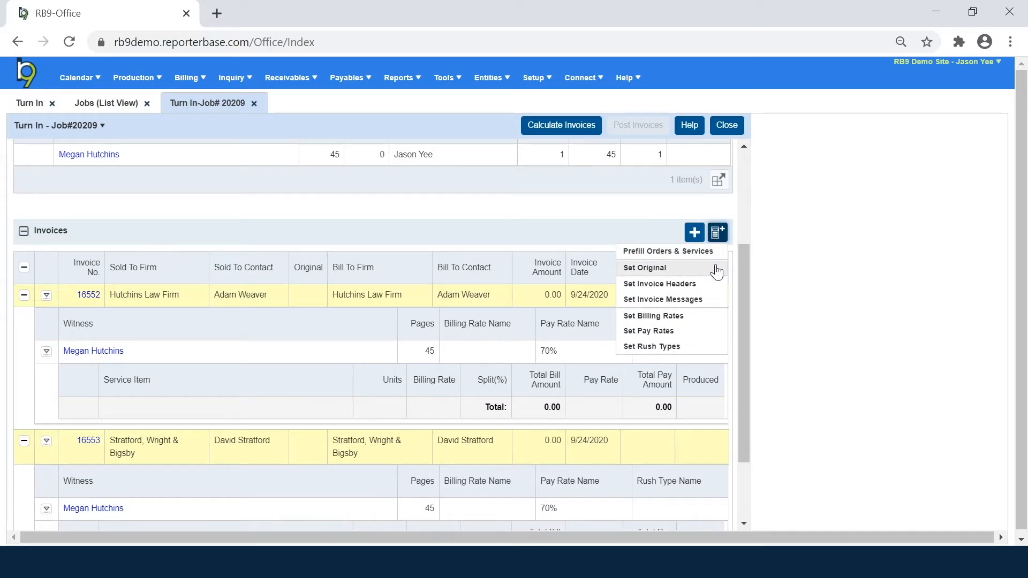
click(716, 269)
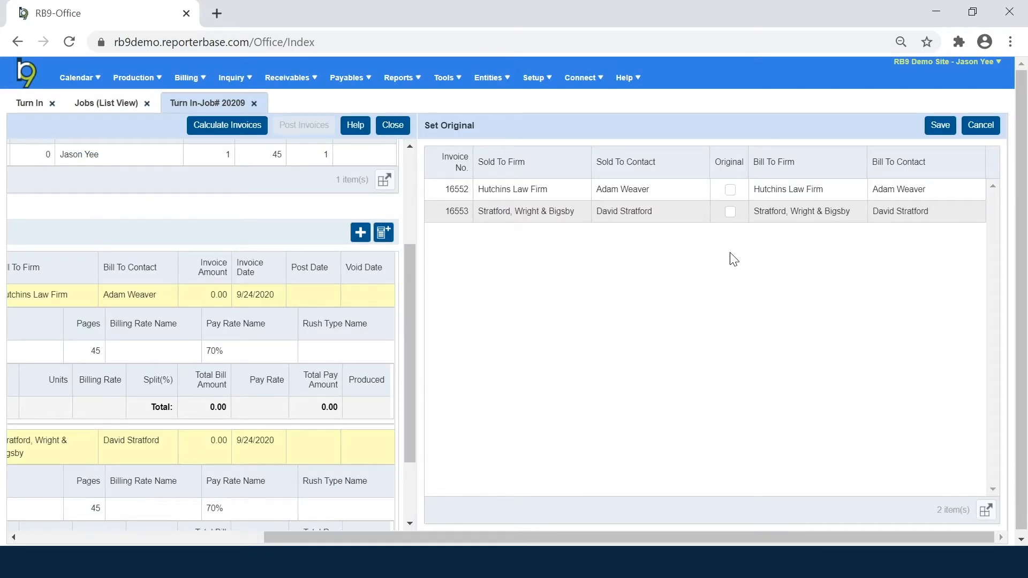
click(730, 212)
click(940, 126)
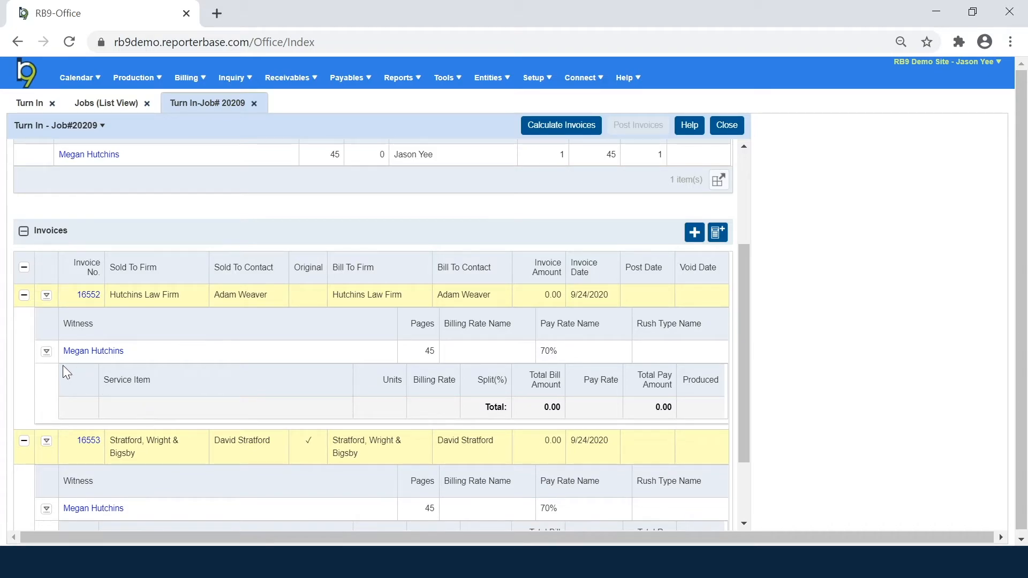
click(45, 357)
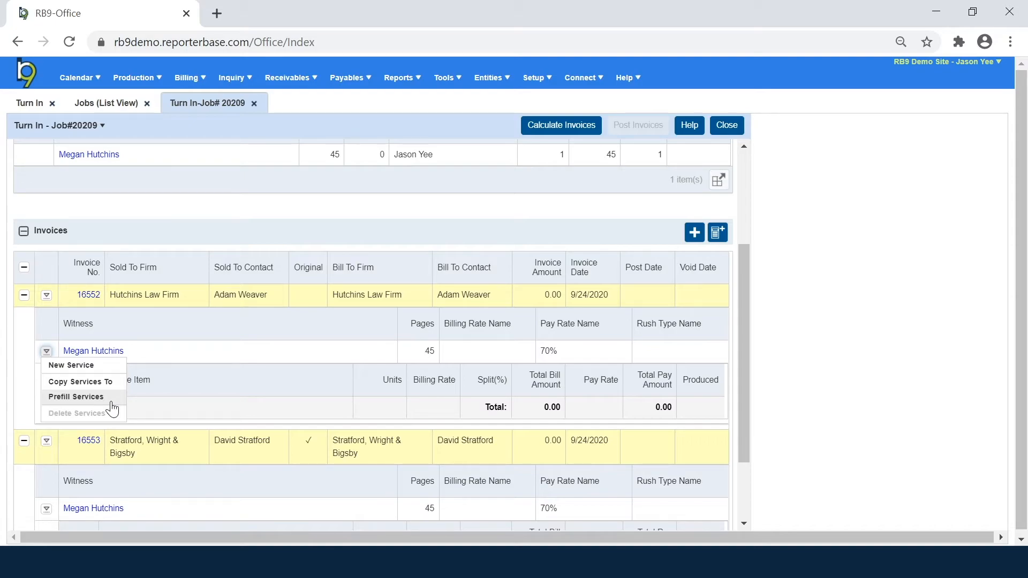
Step: Add a 3. Copy service to invoice 16552 and start another service
click(99, 365)
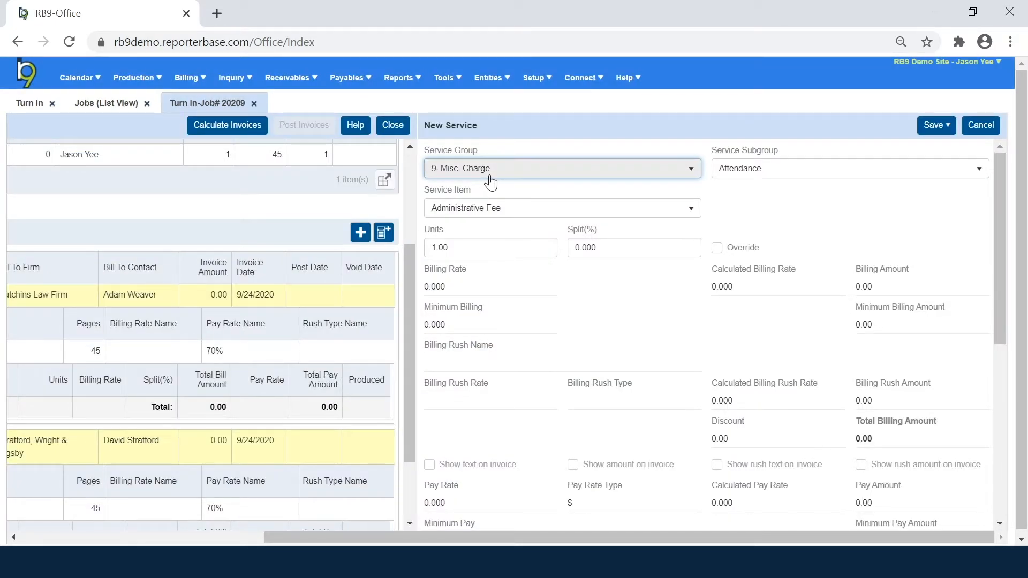
click(489, 175)
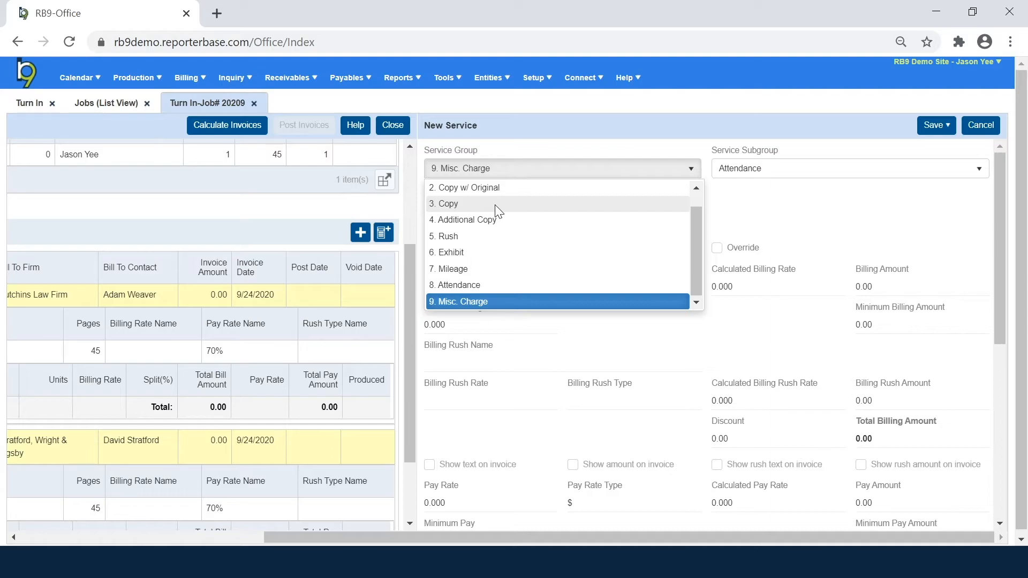
click(495, 207)
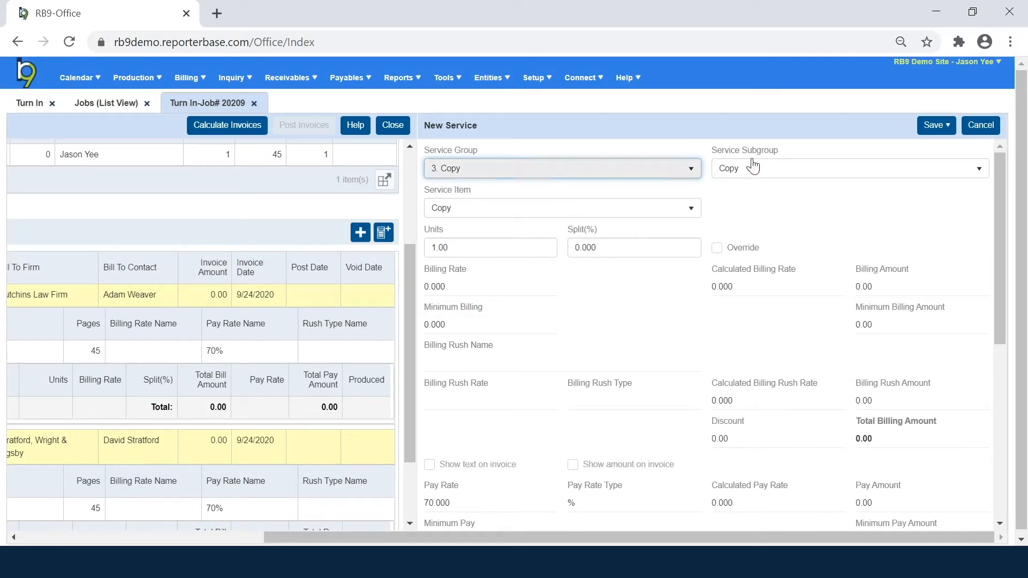
click(936, 125)
click(937, 144)
Step: Add a 6. Exhibit service with 6 units to invoice 16552 and close the form
click(671, 182)
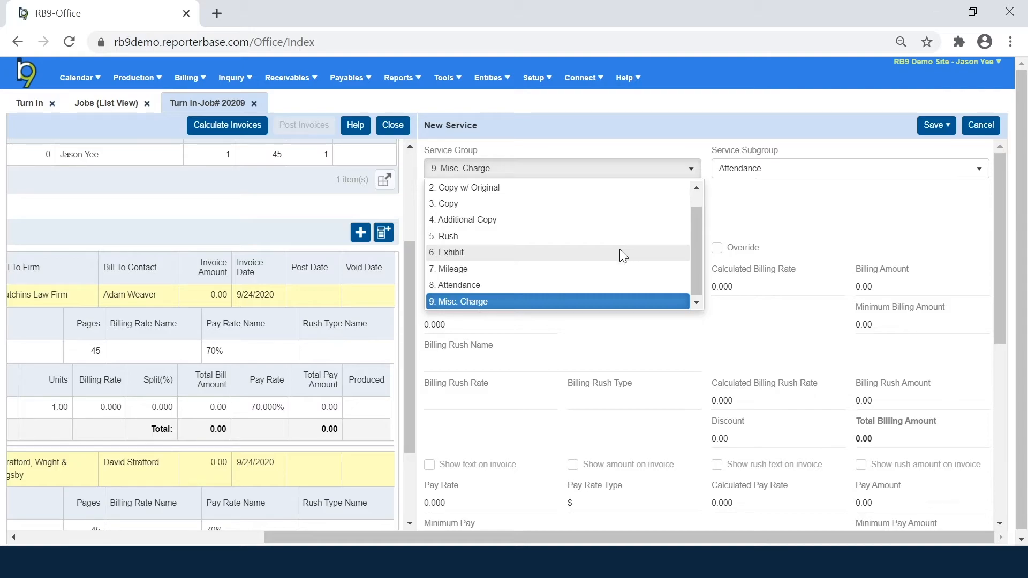
click(622, 252)
click(499, 248)
text(6)
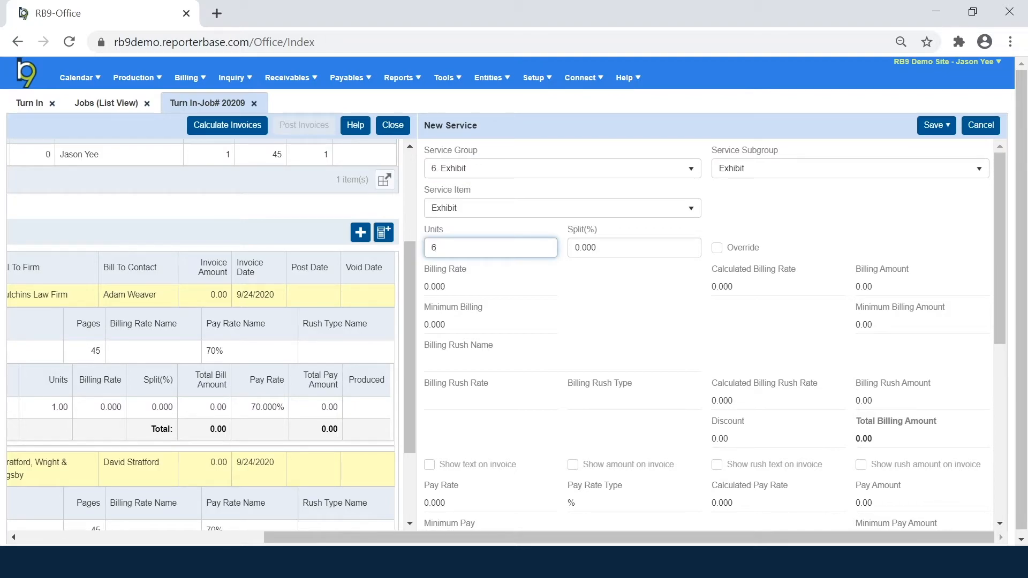
click(935, 125)
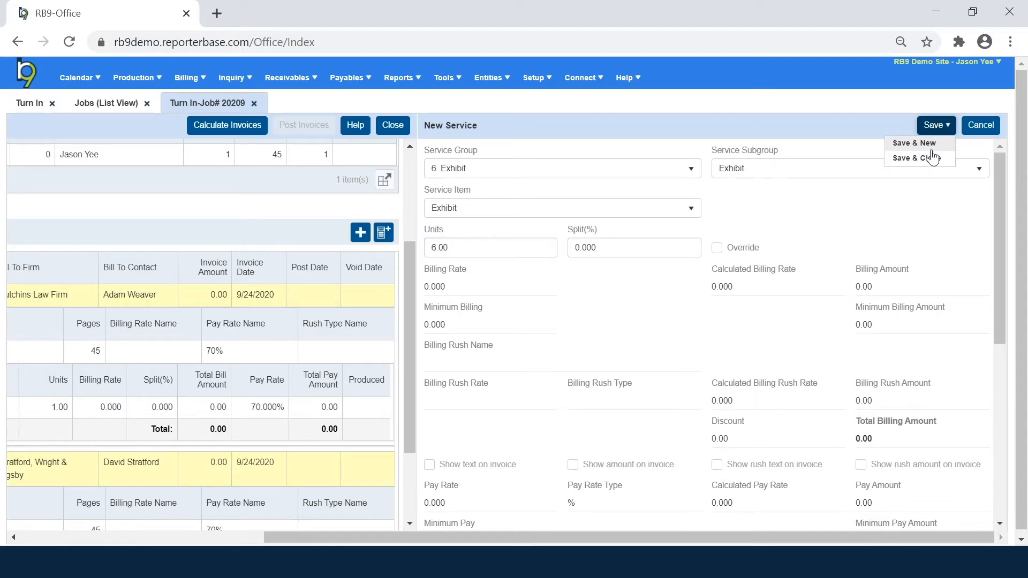
click(932, 158)
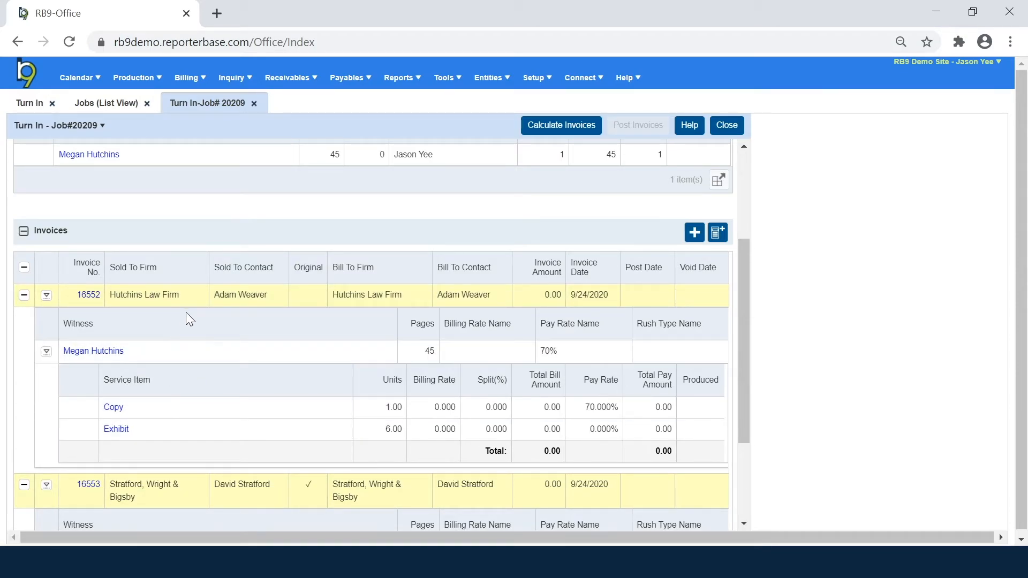
scroll(162, 440, down, 3)
scroll(164, 429, up, 3)
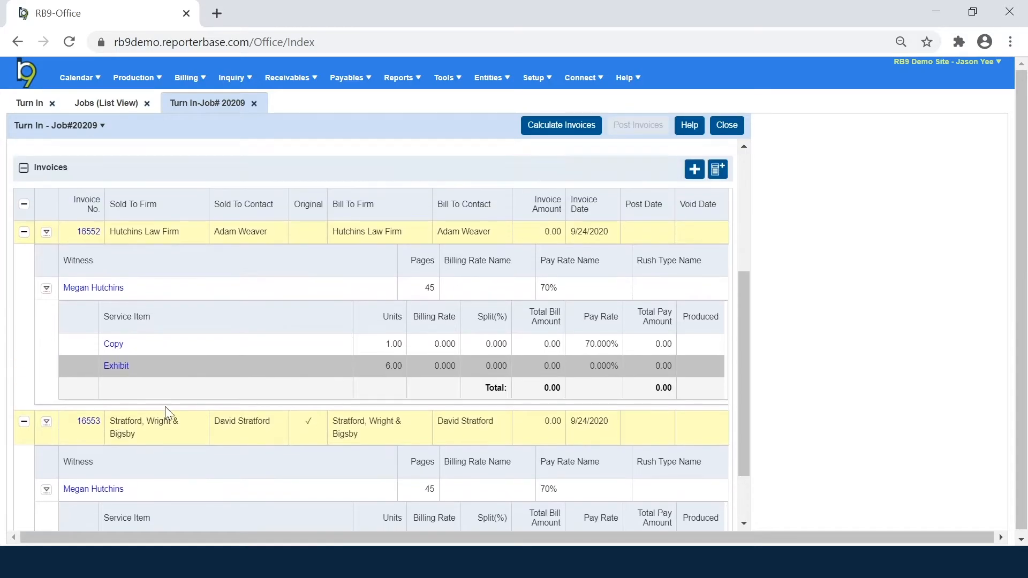
scroll(161, 416, down, 3)
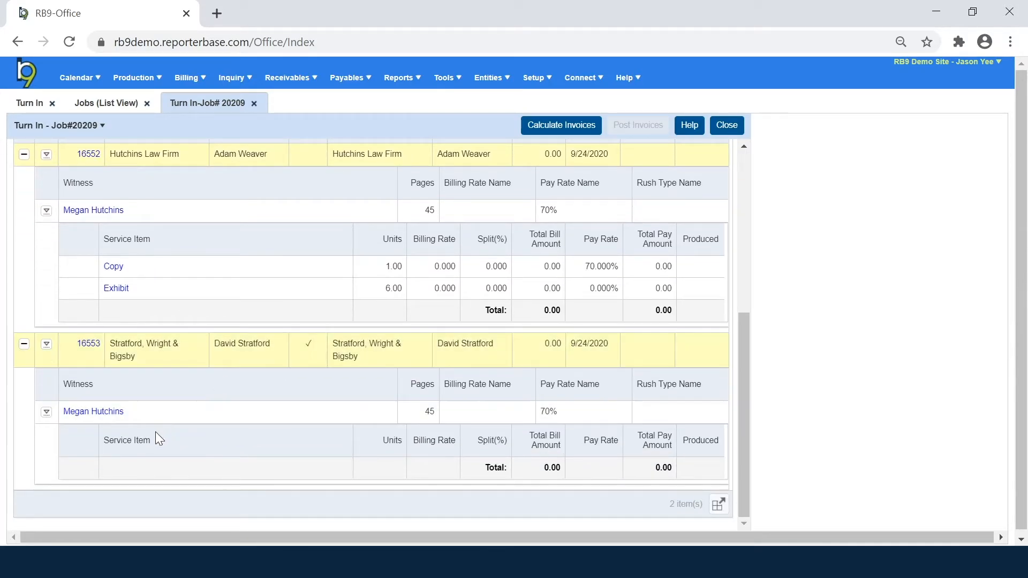
click(47, 412)
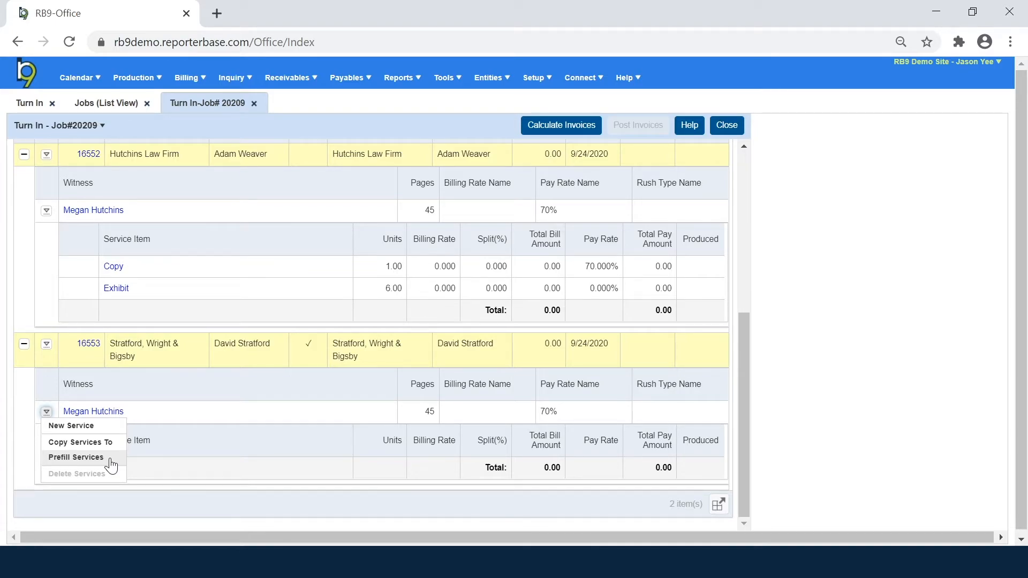
Step: In Prefill Services for invoice 16553, select only Original, Copy w/ Original, Exhibit and Rough Draft
click(76, 458)
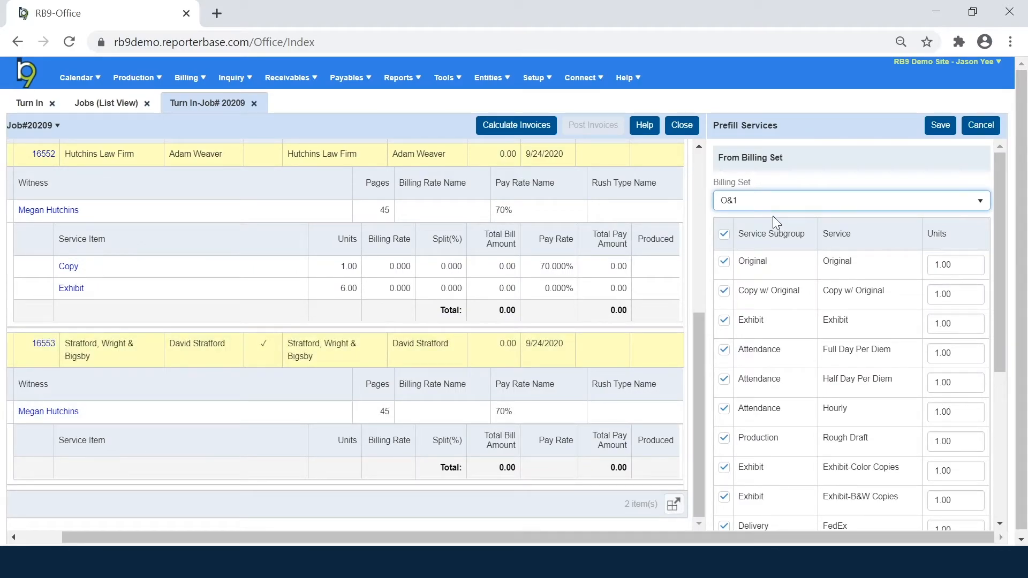
click(724, 234)
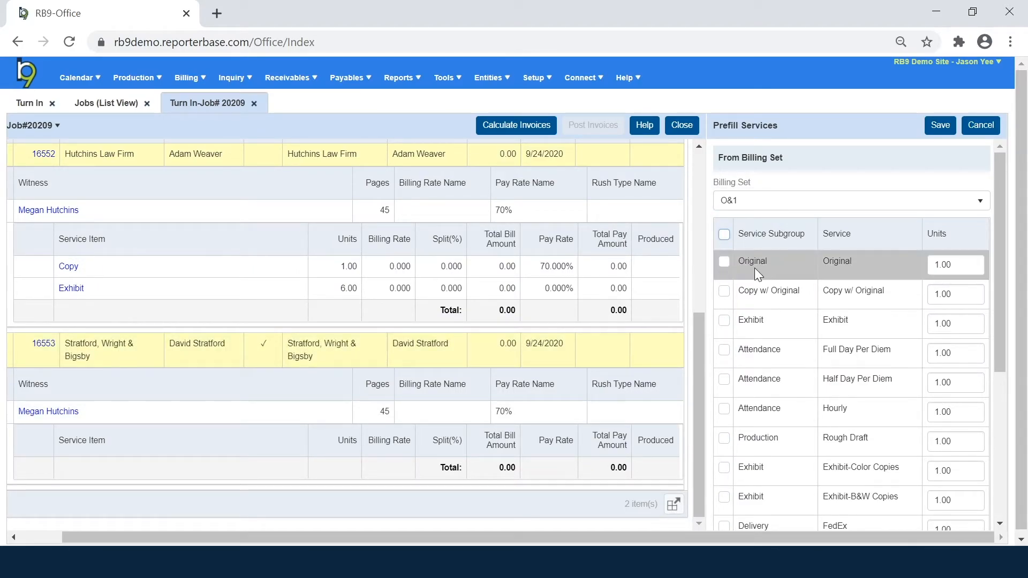
click(725, 263)
click(724, 291)
click(724, 320)
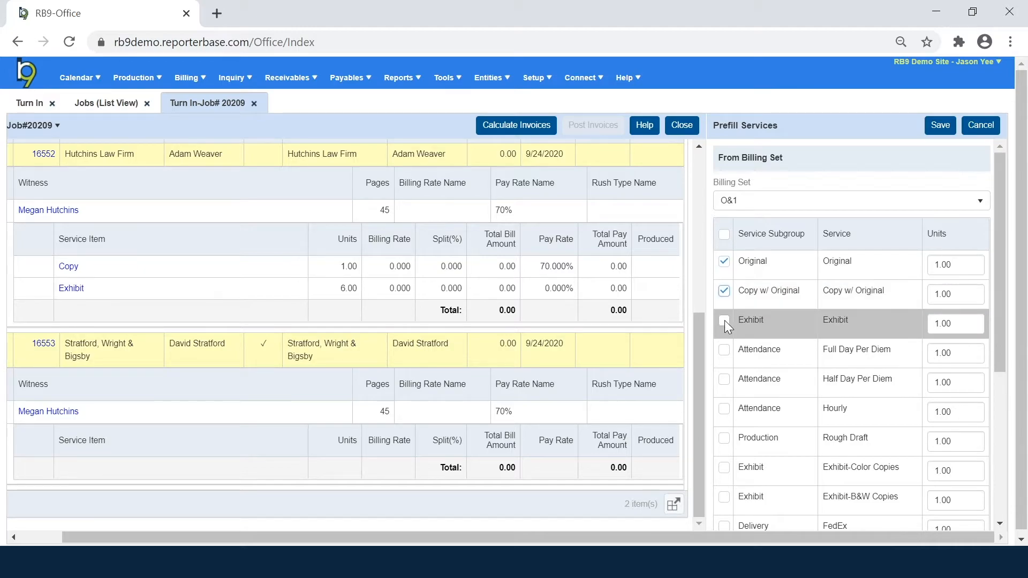
click(727, 438)
Step: Set Exhibit to 6 units and Rough Draft to 45 units, then save
click(950, 324)
text(6)
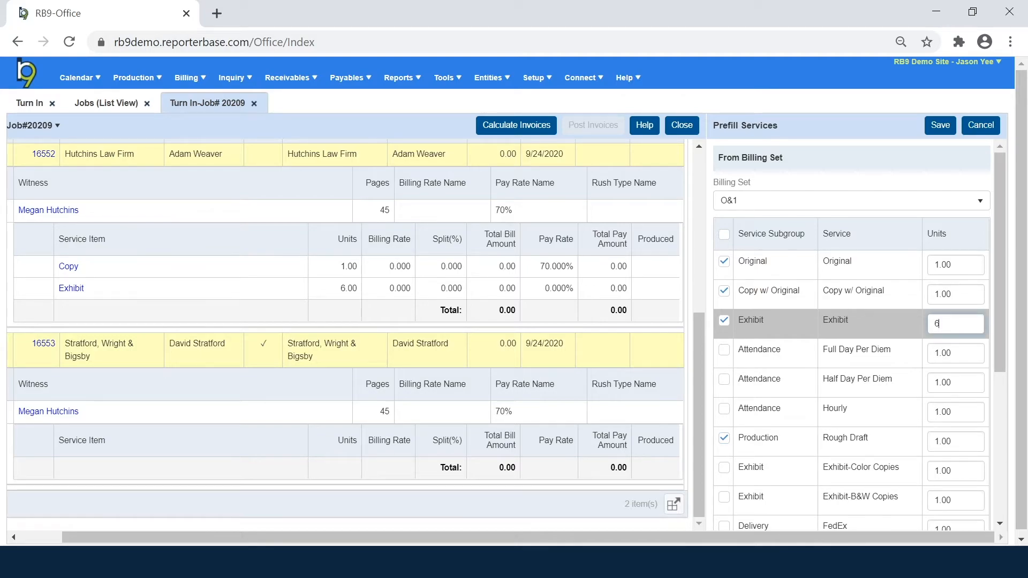
click(951, 441)
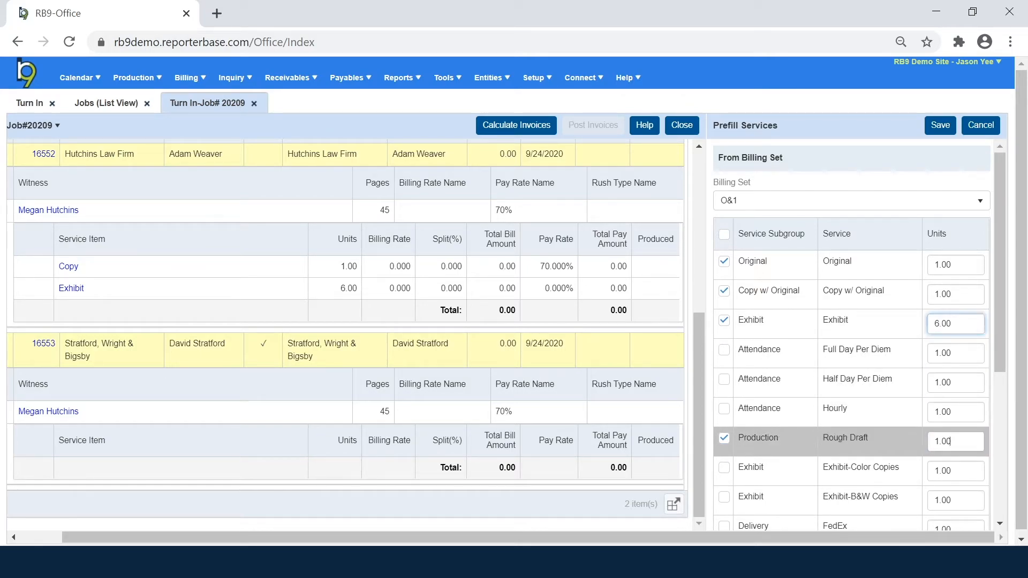
text(45)
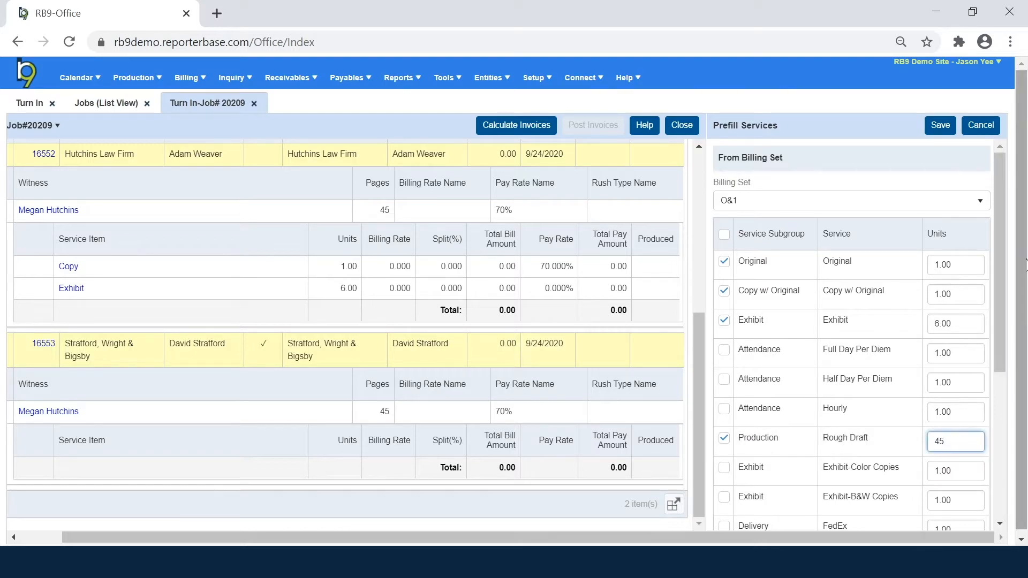
click(942, 129)
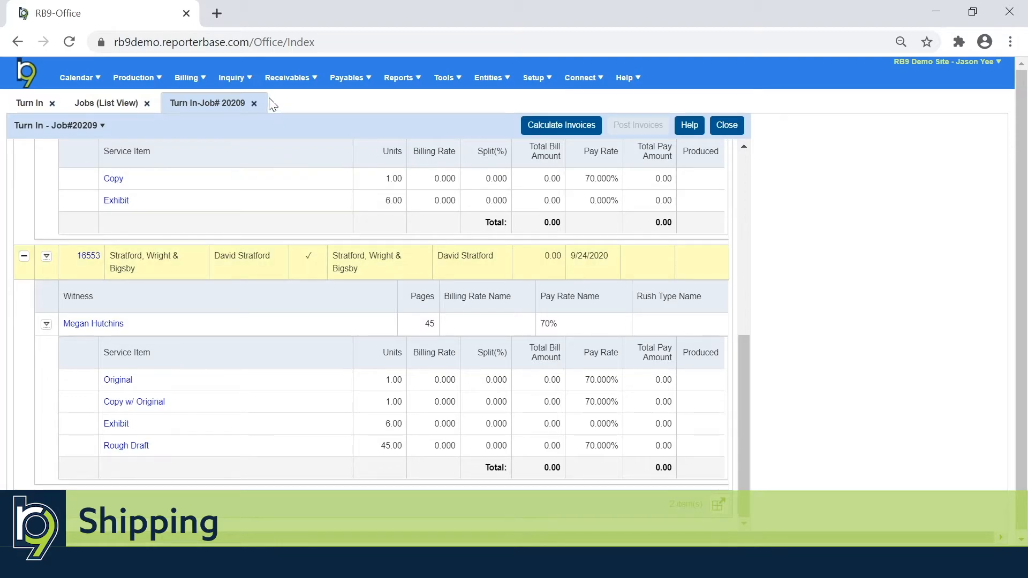
Step: Bring up the Production menu's task list from the top menu bar
mouse_move(157, 84)
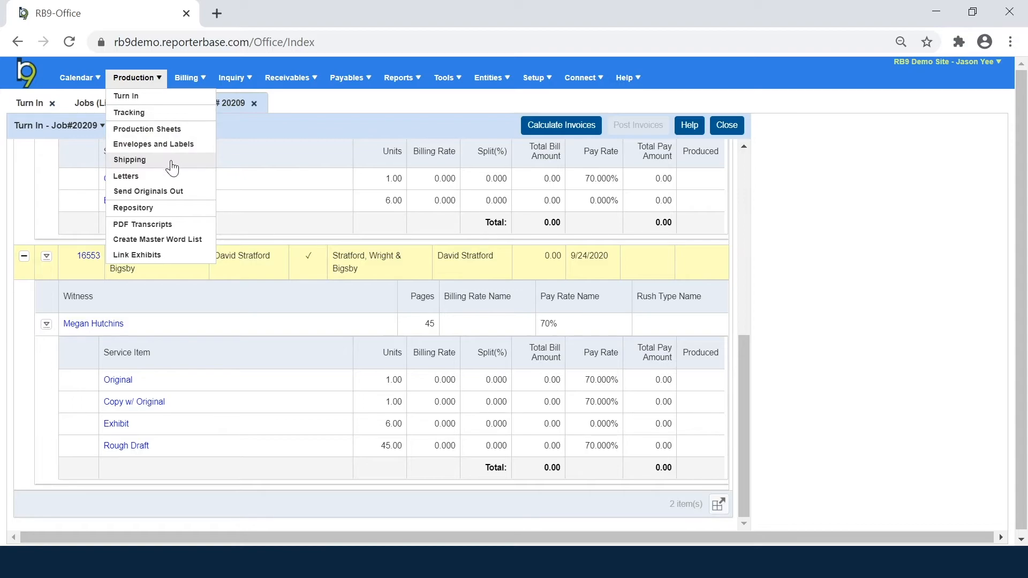
Step: In Shipping, search job 20209 to list invoices 16552 and 16553
click(172, 167)
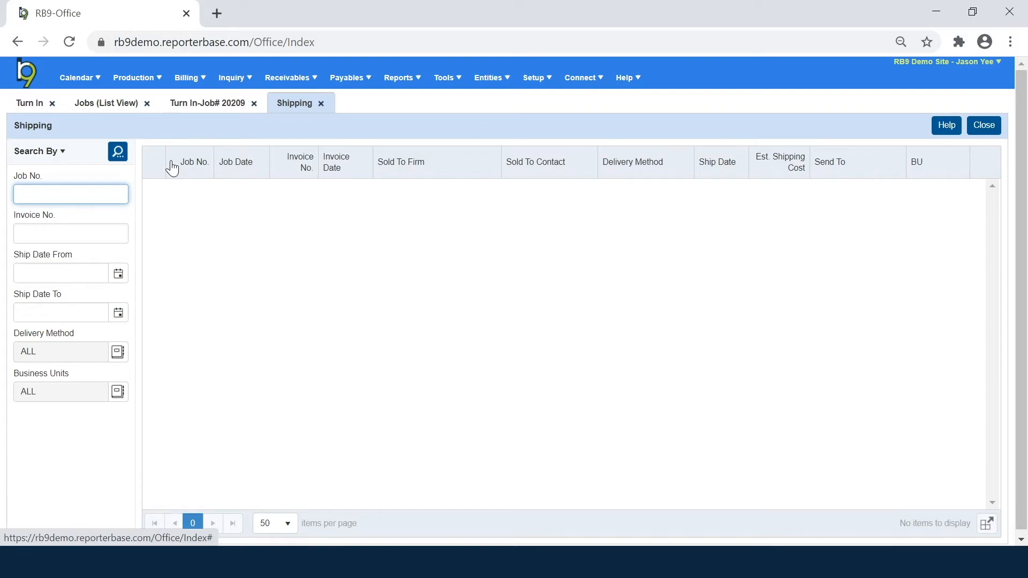
text(20209)
key(Return)
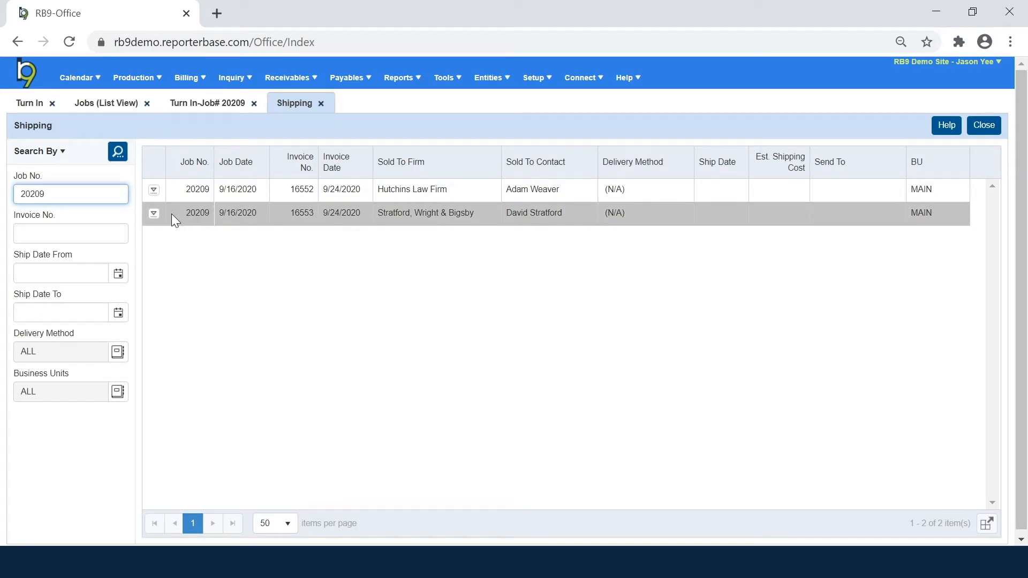
click(155, 214)
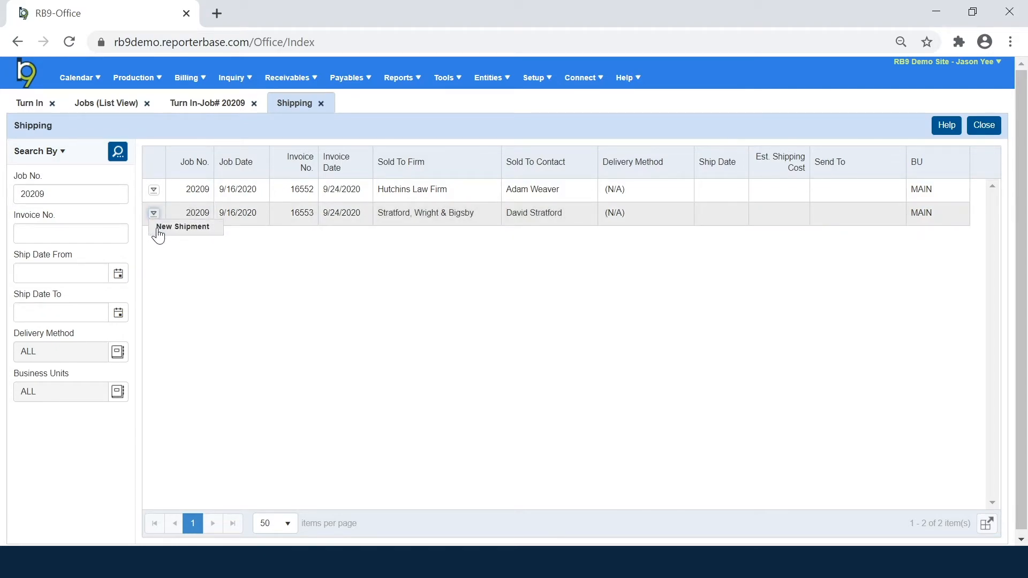
Step: Create a new shipment for invoice 16553 with the witness included, sent by FedEx, and start its label
click(158, 230)
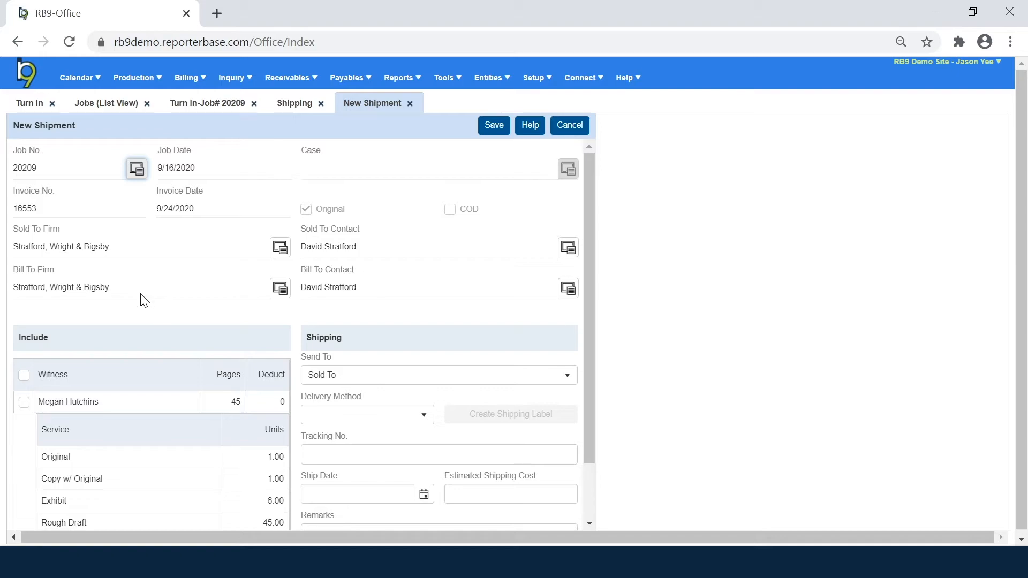
click(23, 403)
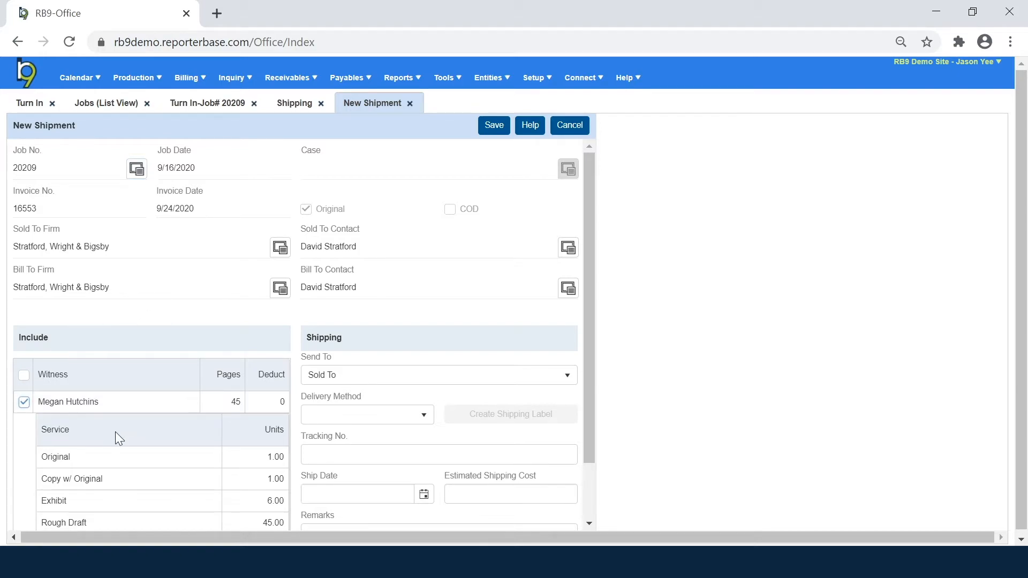
scroll(407, 420, down, 2)
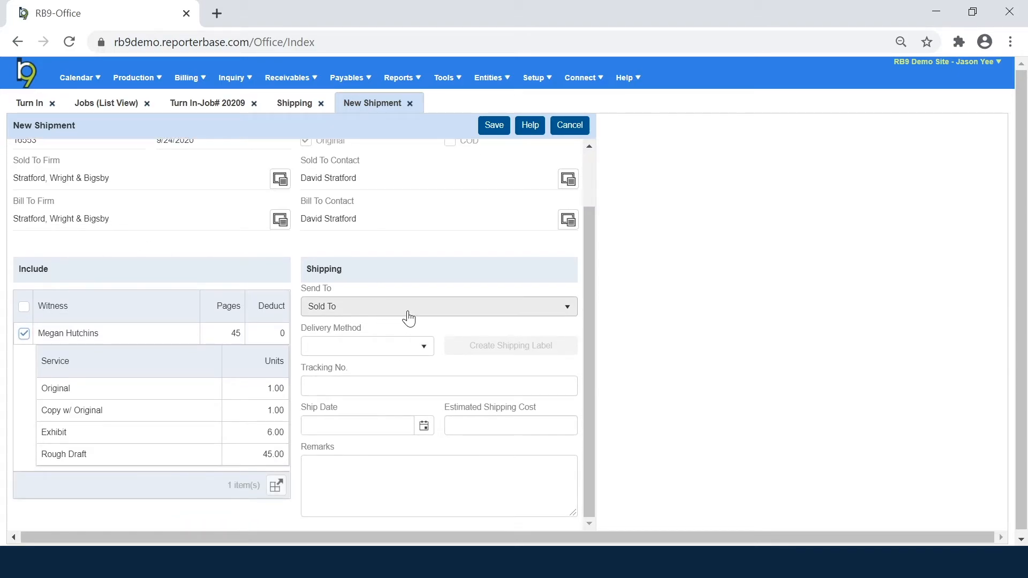
click(420, 353)
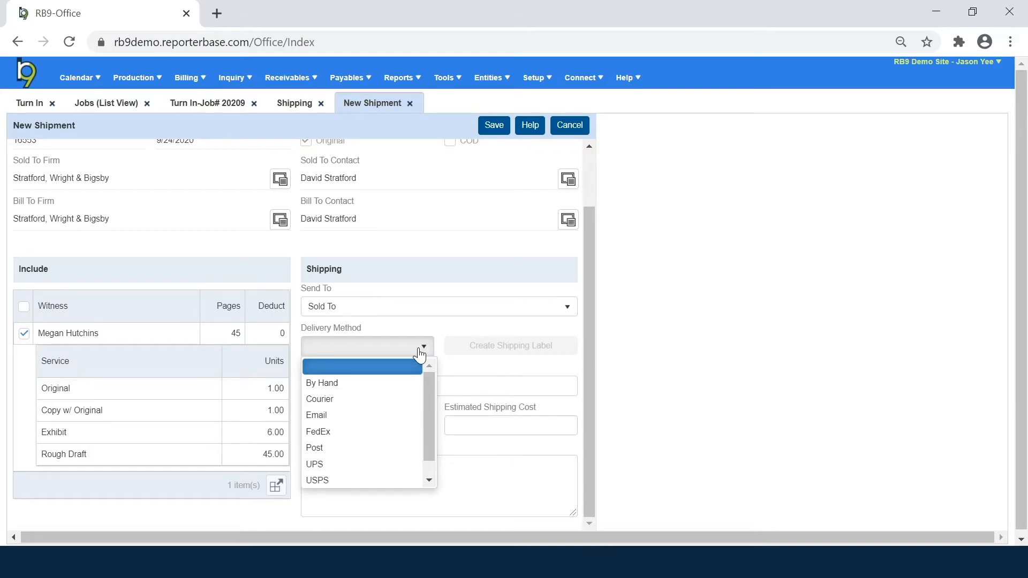
click(389, 433)
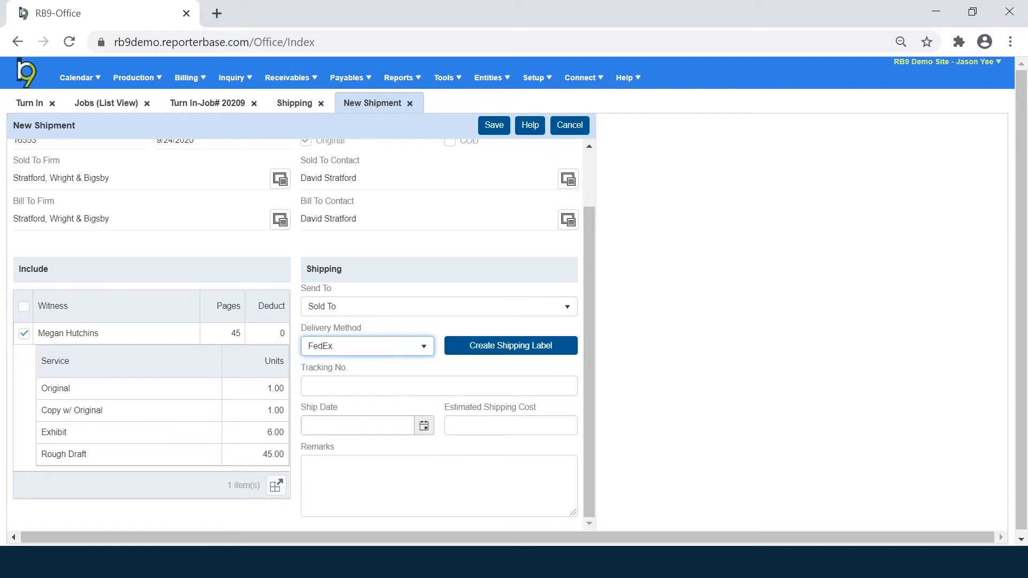
click(475, 347)
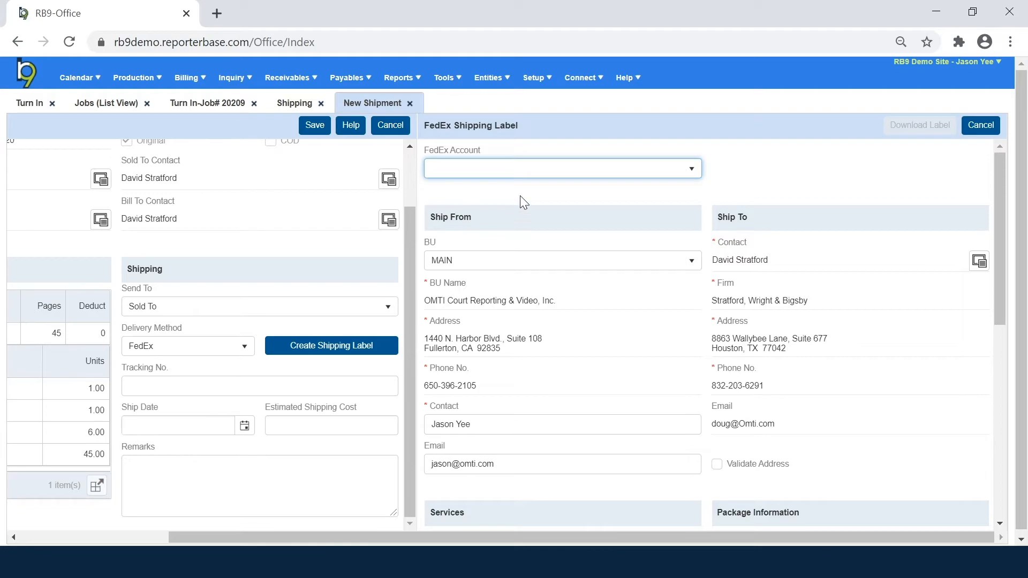
Step: Review the FedEx label options, keep PDF as the Label Image Type, then cancel the label form
scroll(572, 364, down, 2)
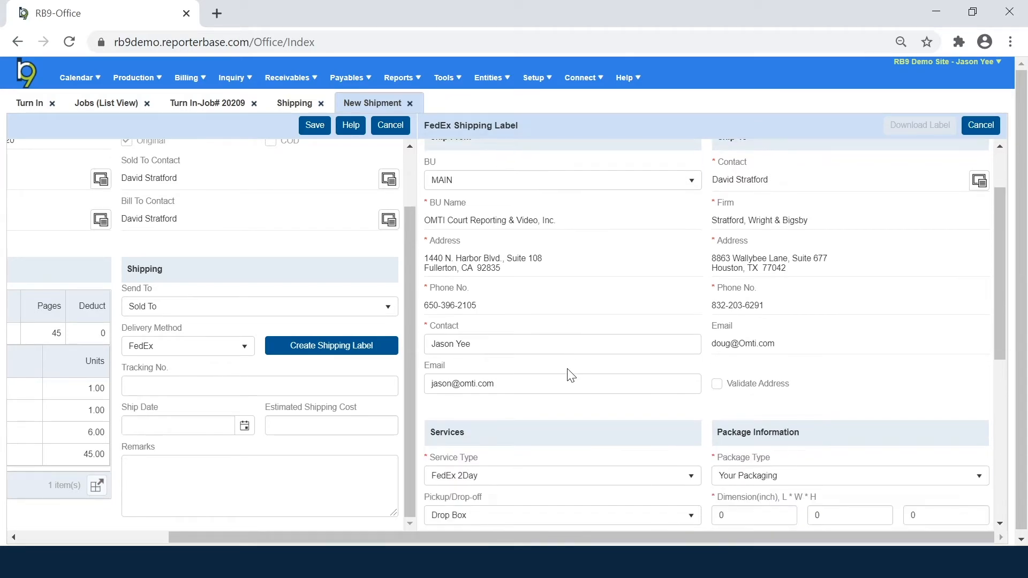
scroll(565, 405, down, 7)
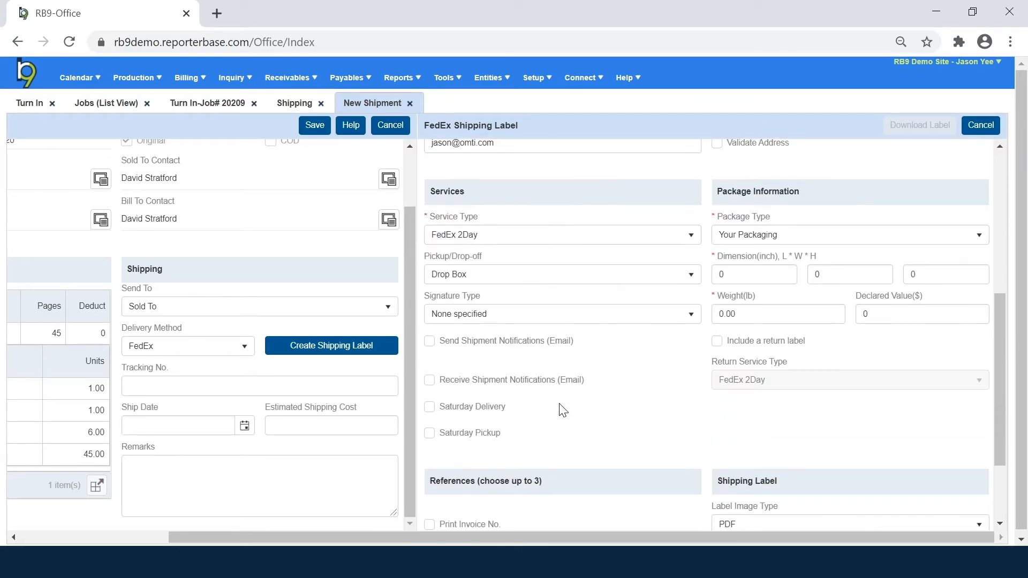
scroll(584, 407, down, 1)
scroll(717, 413, up, 2)
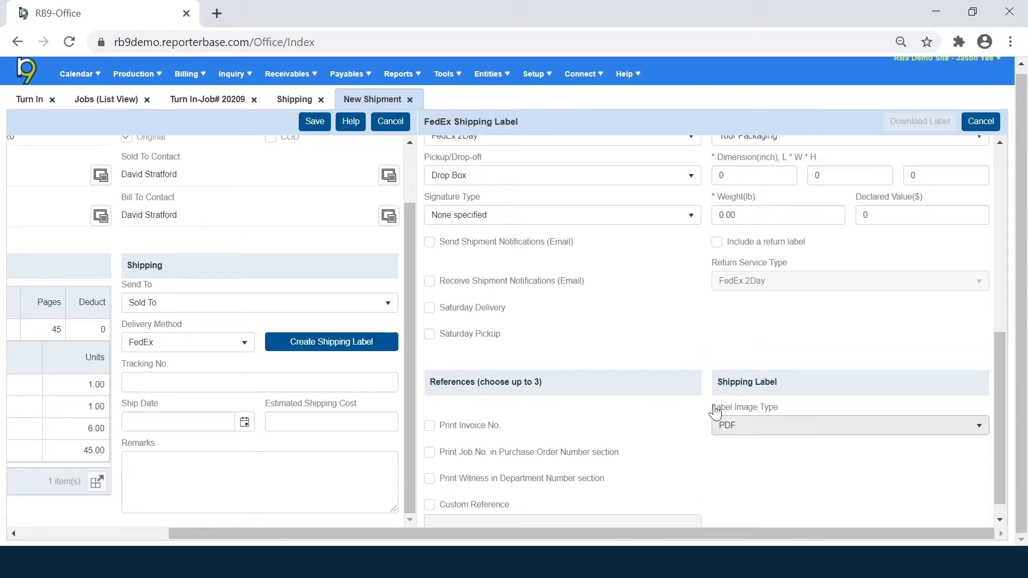
scroll(734, 489, down, 2)
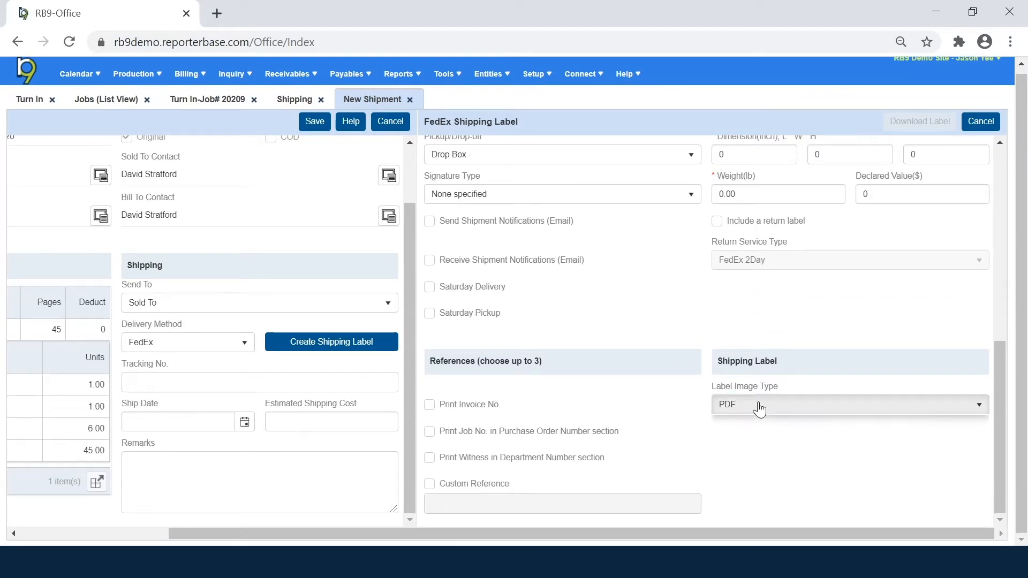
click(760, 407)
click(759, 409)
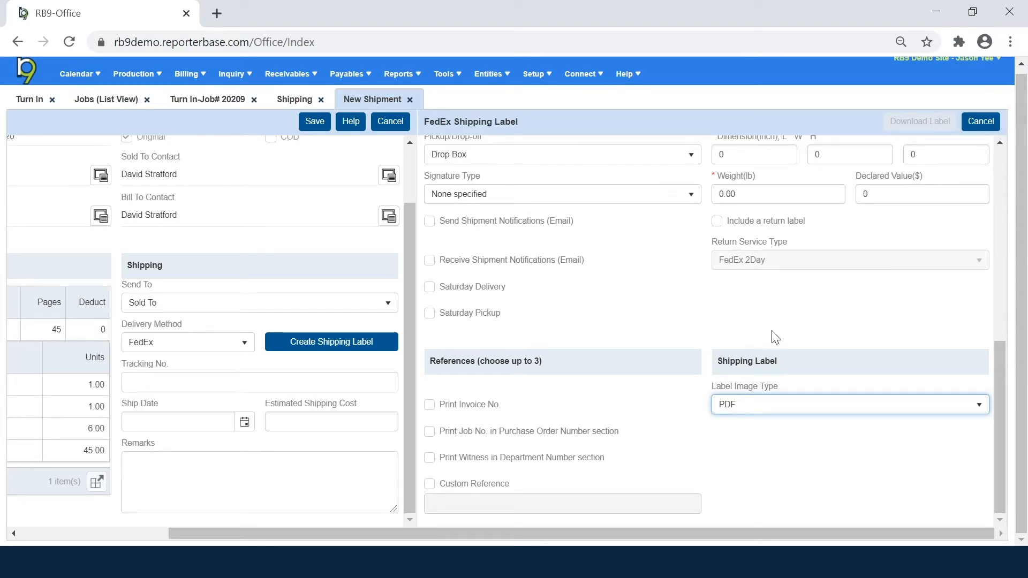
click(259, 382)
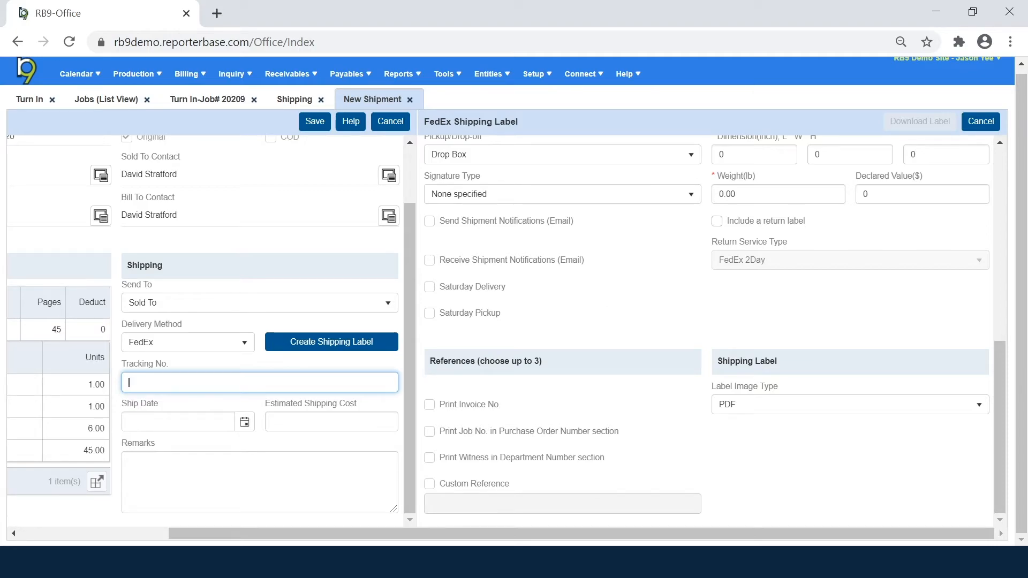
click(984, 124)
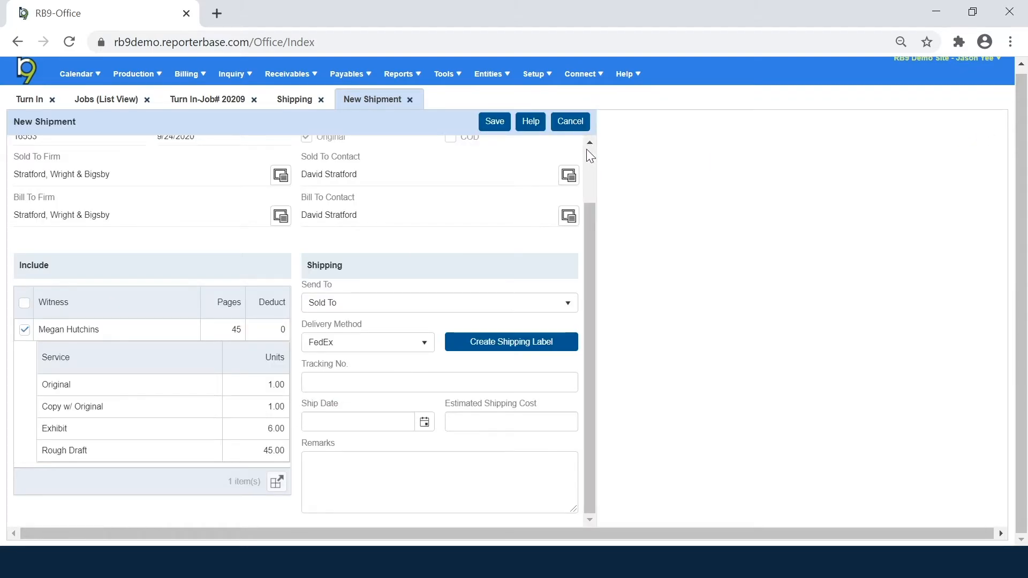
Step: Discard the invoice 16553 shipment and return to job 20209's Turn In page
click(570, 124)
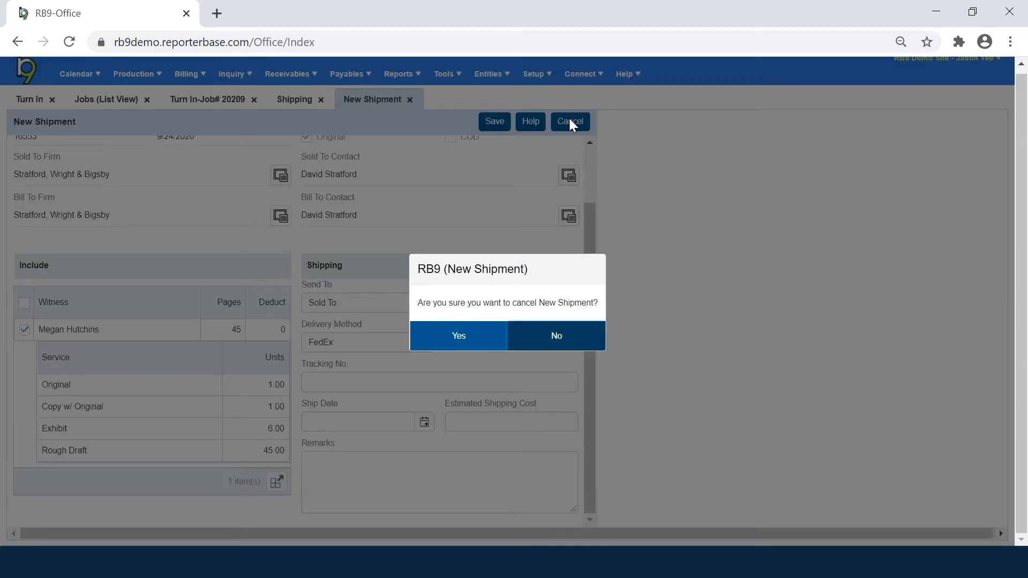
click(459, 337)
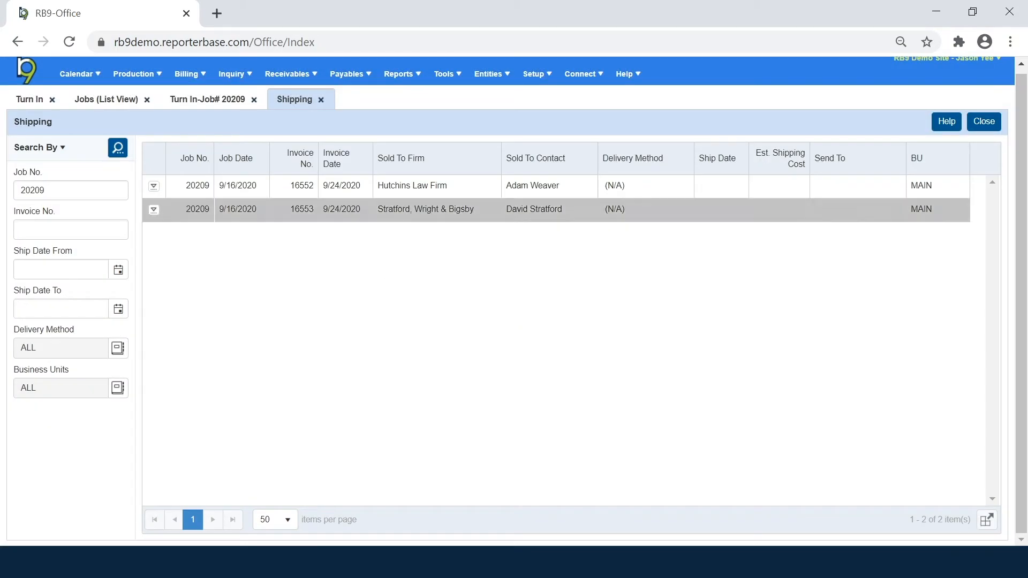
click(226, 106)
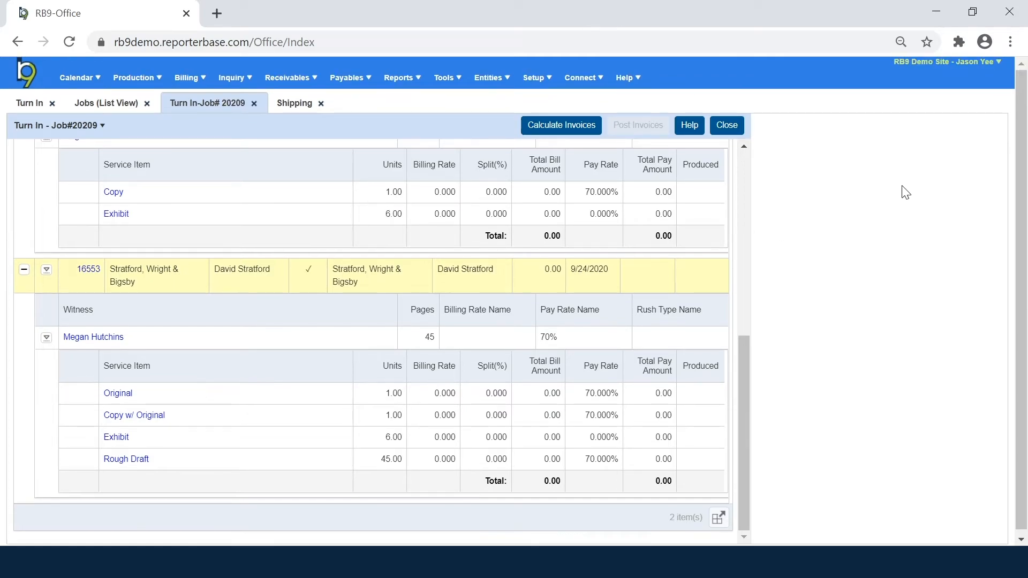
Step: Open Notifications and Messages from the user menu to see the job 20233 turn-in notice
click(979, 69)
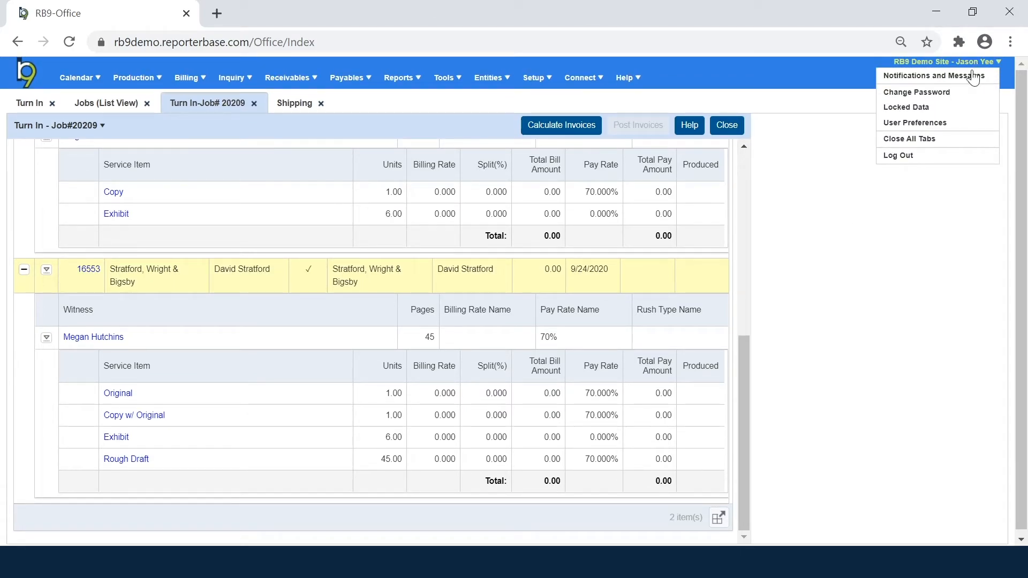
click(971, 79)
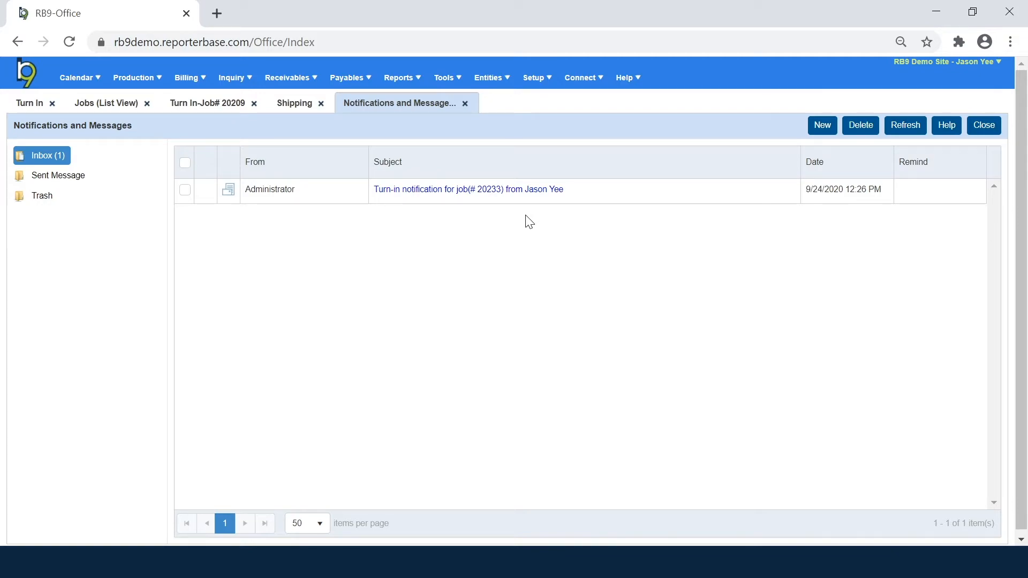
Step: Open the job 20233 turn-in notification and download its BillingSheet PDF
click(504, 191)
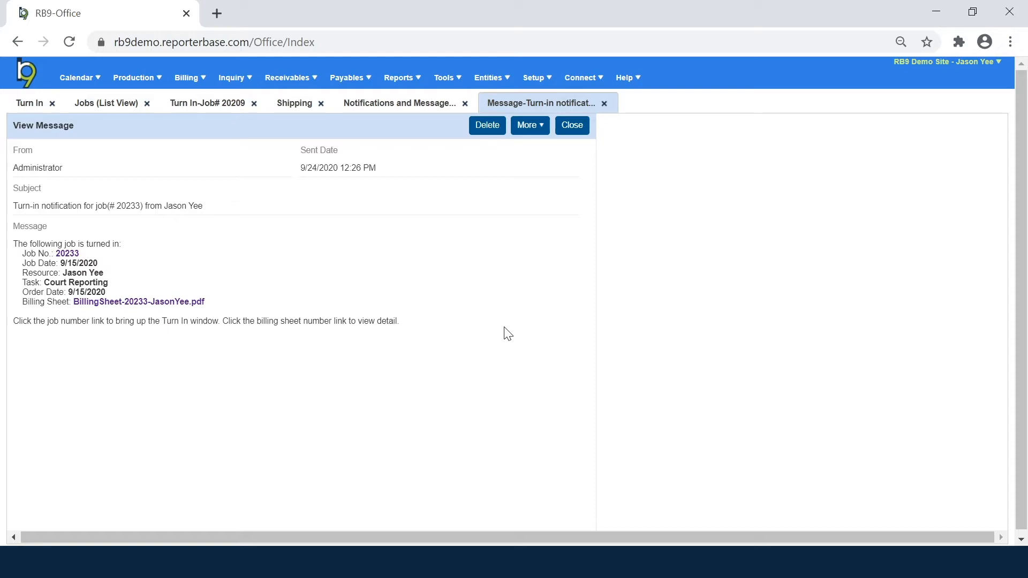
click(120, 303)
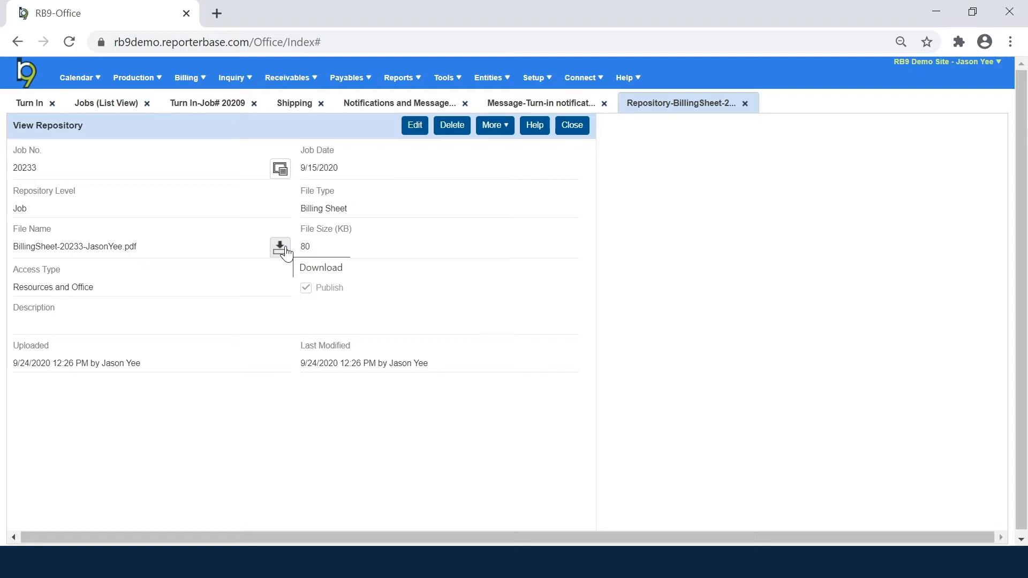
click(284, 249)
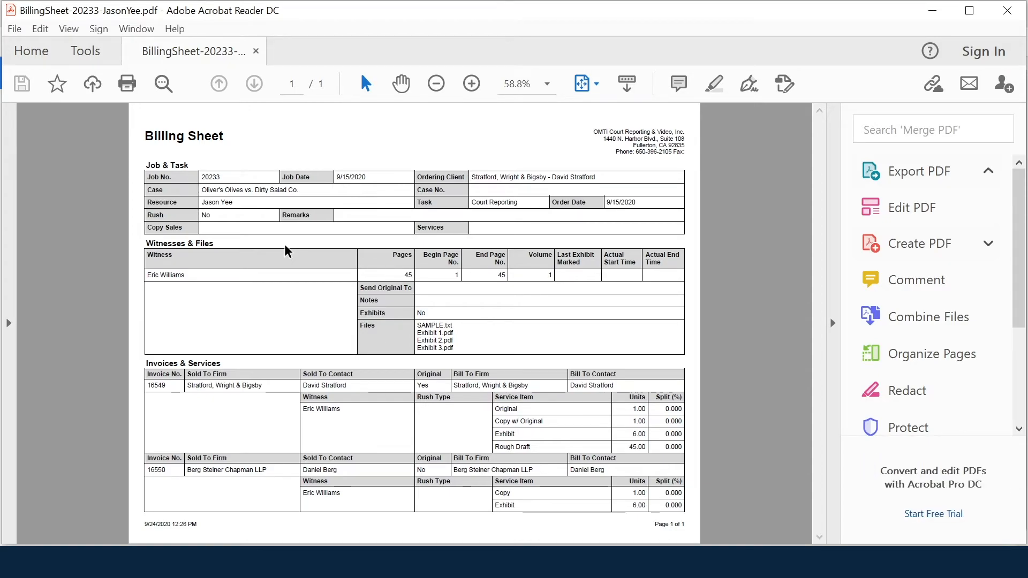
Step: Zoom the billing sheet to page width and scroll down to invoices 16549 and 16550
click(471, 84)
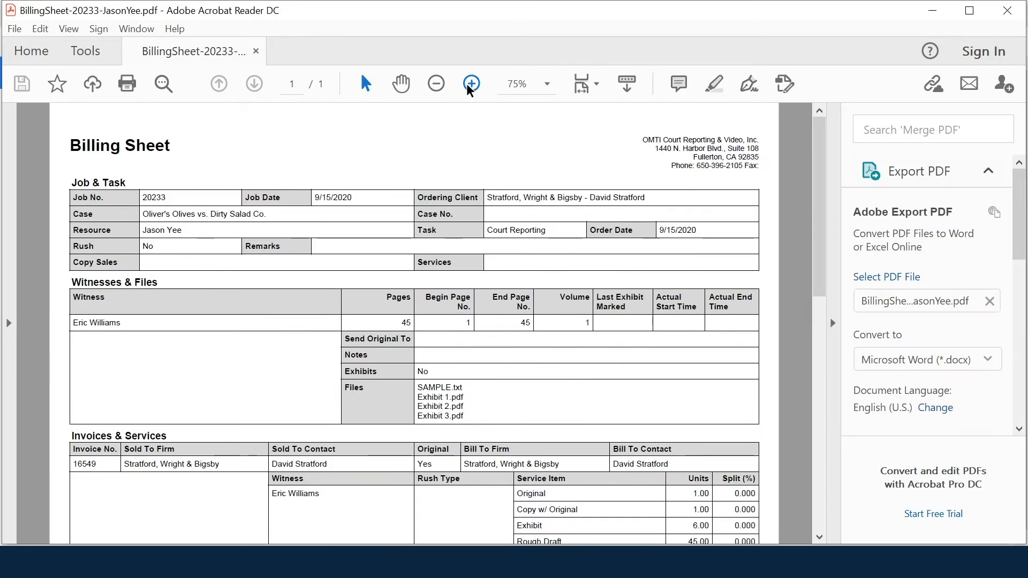
click(470, 83)
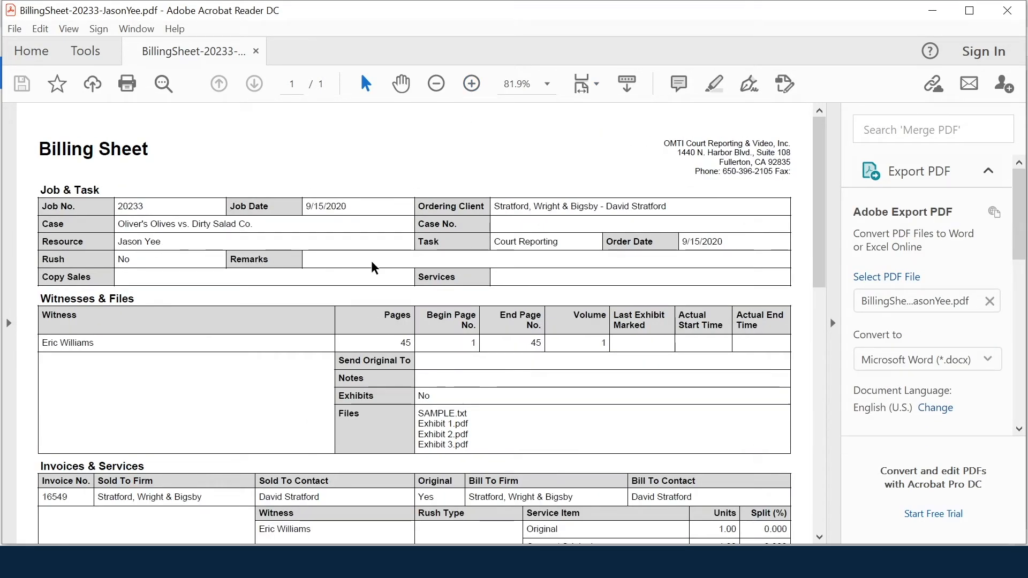
scroll(373, 267, down, 1)
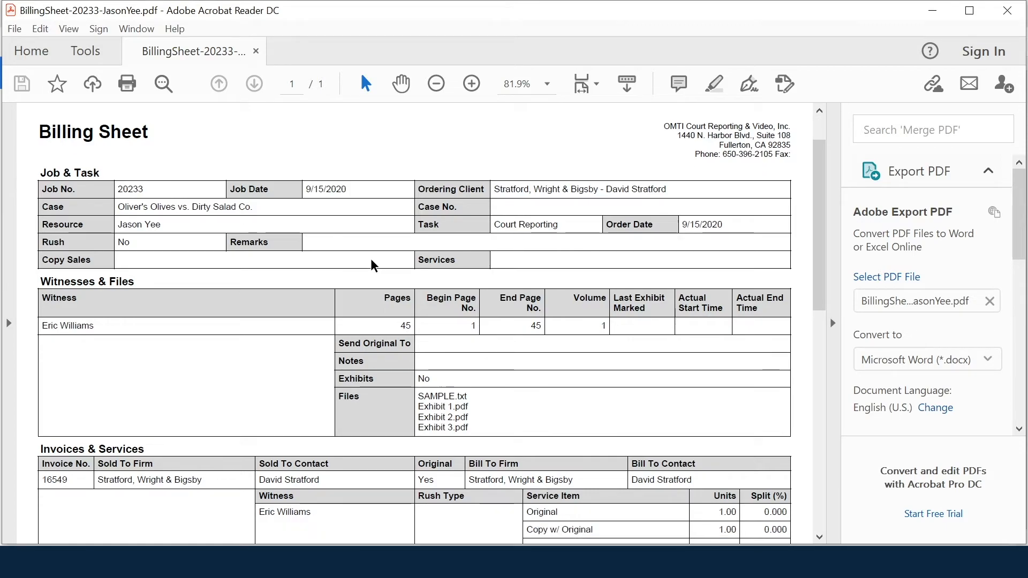
scroll(373, 266, down, 1)
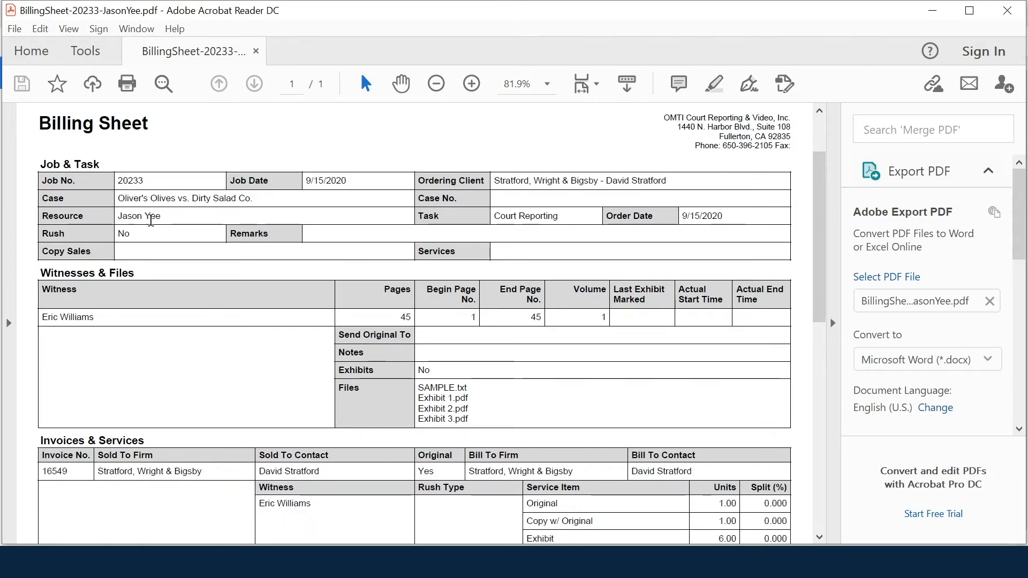
scroll(418, 262, down, 1)
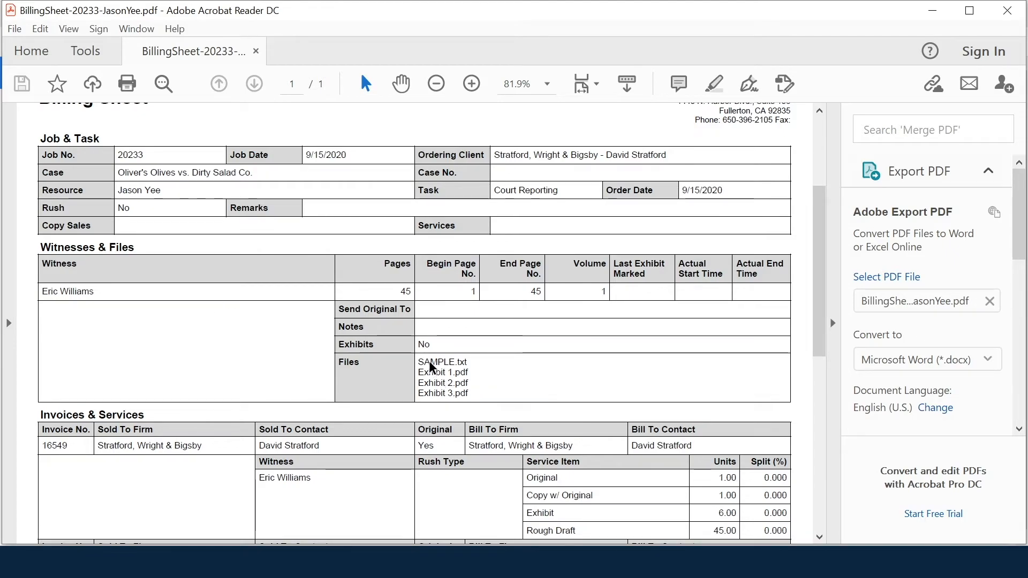
scroll(433, 368, down, 3)
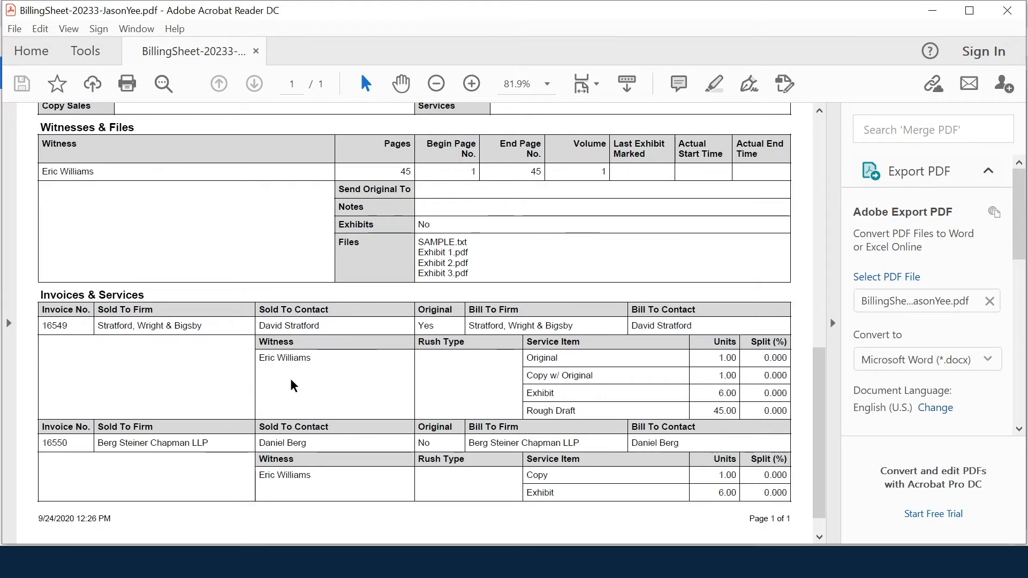
Step: Close the billing sheet PDF and Repository tab, then open and browse job 20233's Turn In record
click(1005, 11)
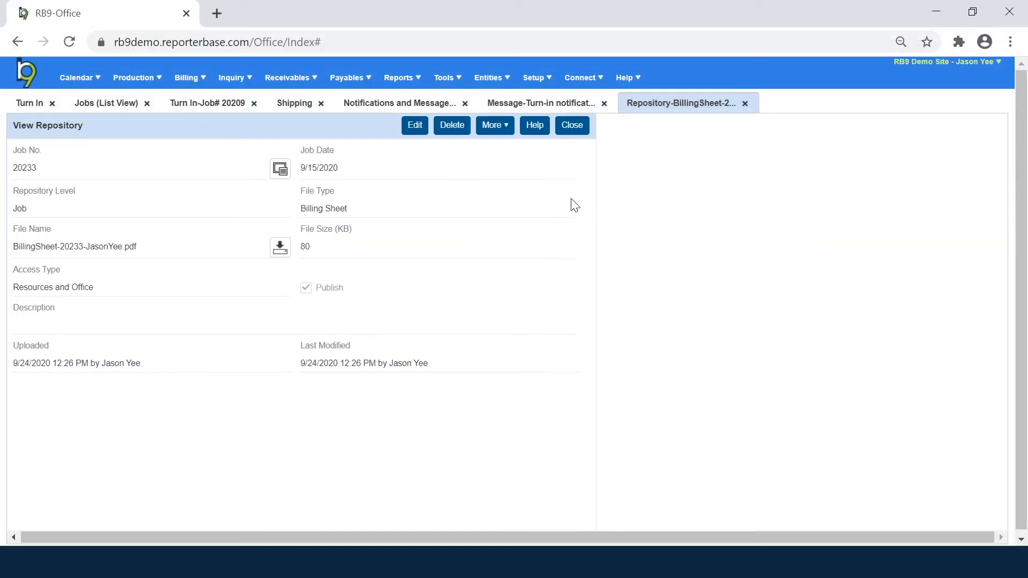
click(567, 131)
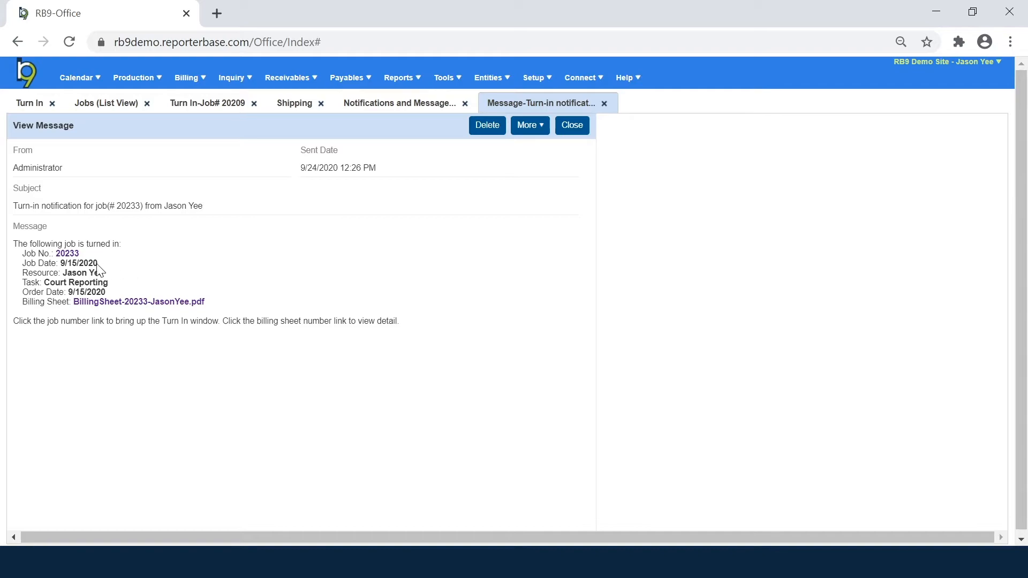
click(70, 256)
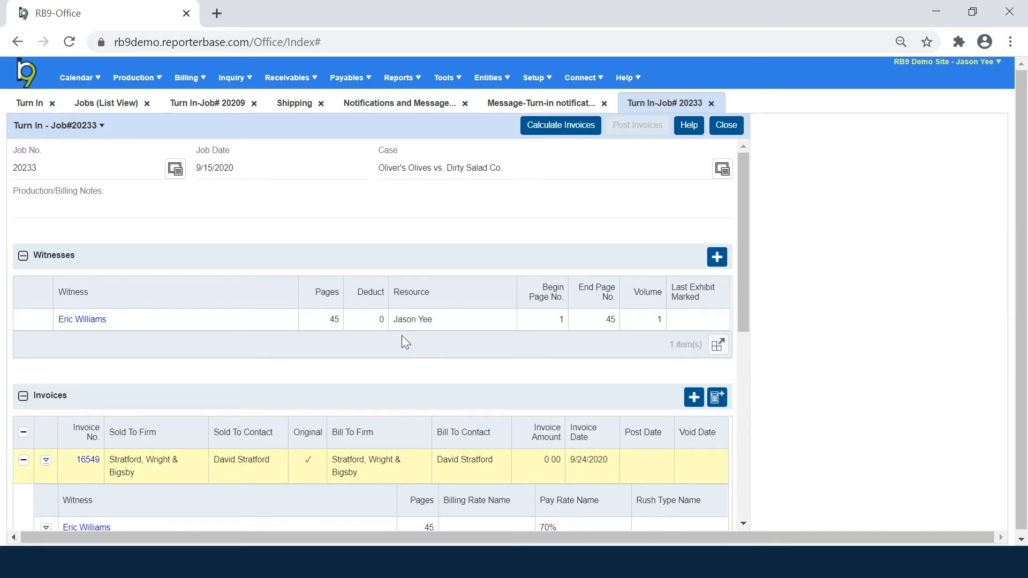
scroll(402, 335, down, 5)
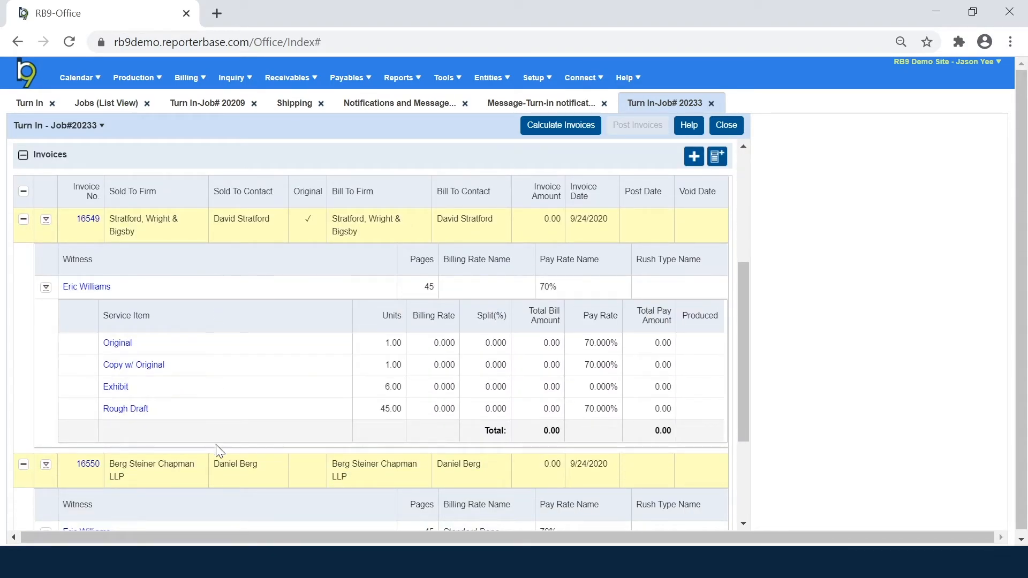
scroll(217, 445, down, 3)
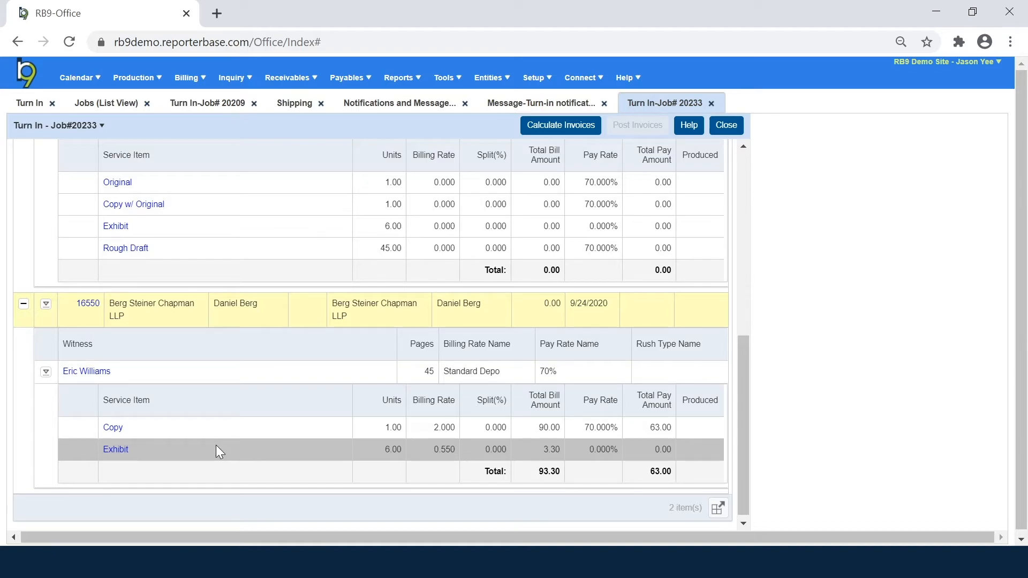
scroll(217, 445, up, 9)
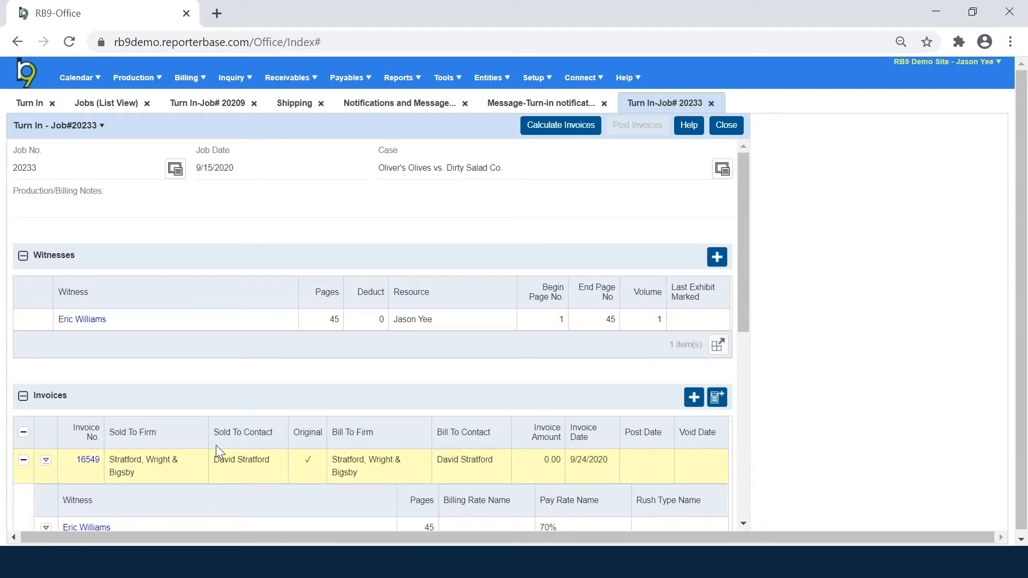
click(76, 320)
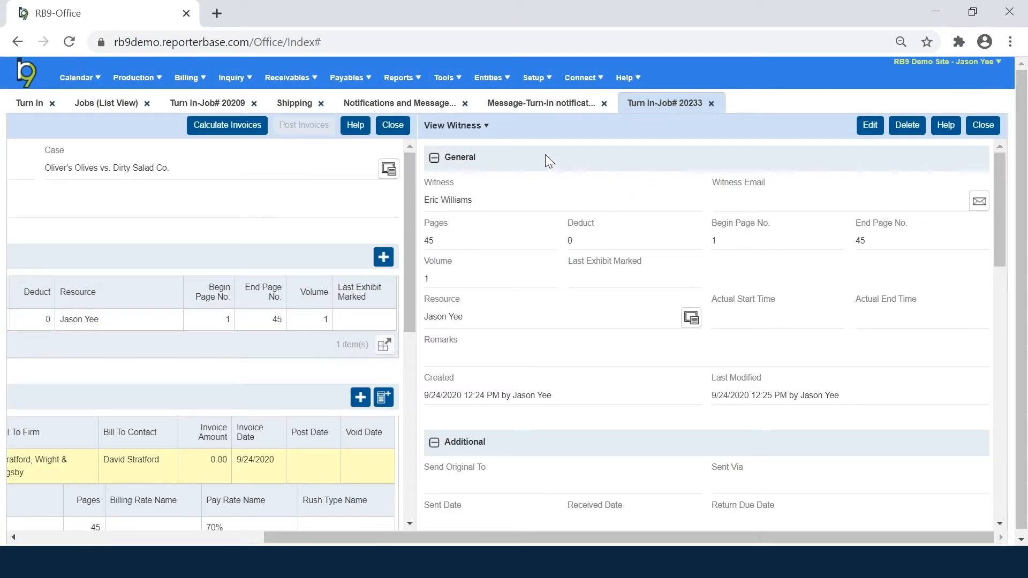
click(484, 128)
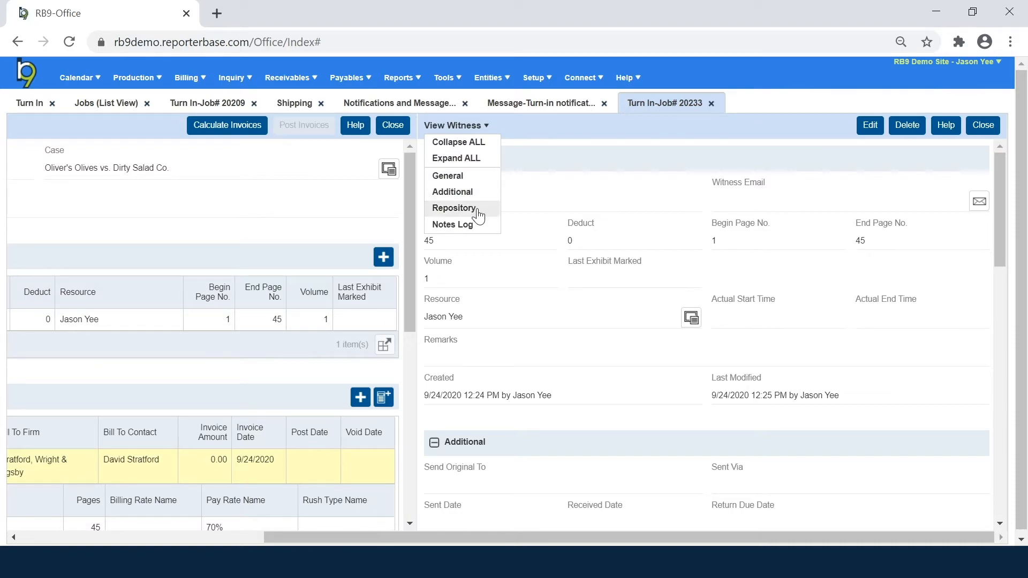
click(477, 207)
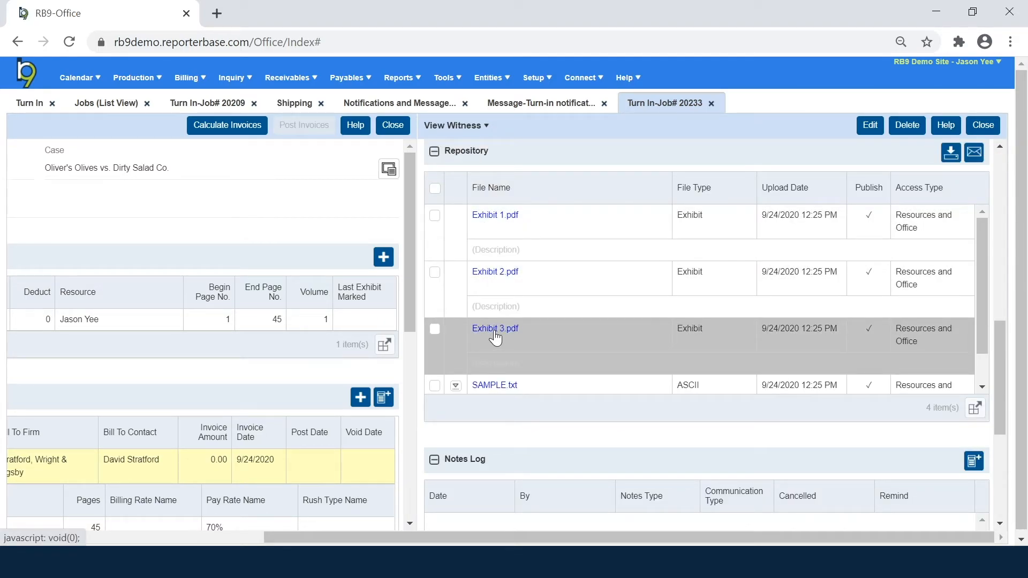
scroll(496, 338, down, 5)
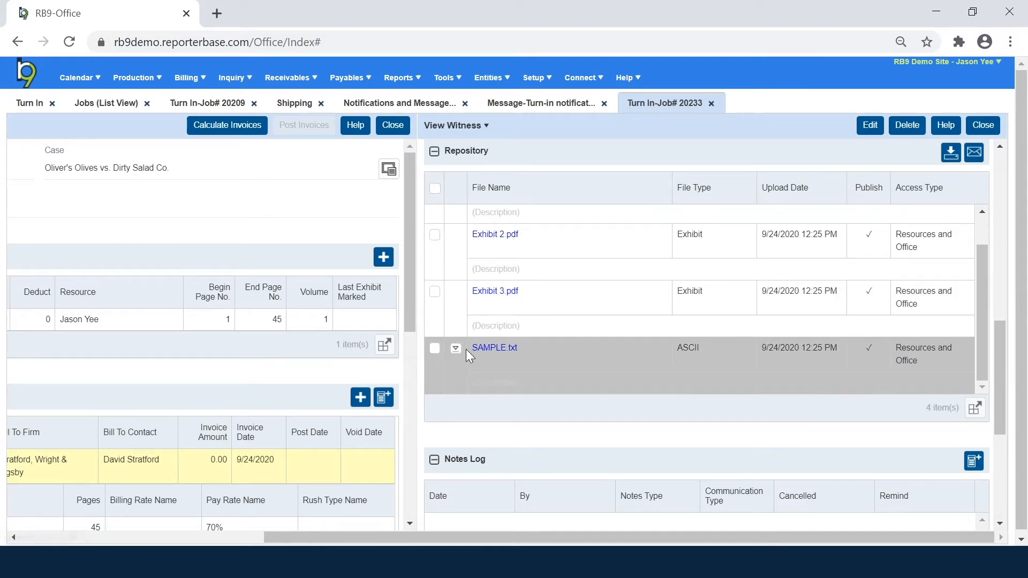
scroll(513, 368, up, 5)
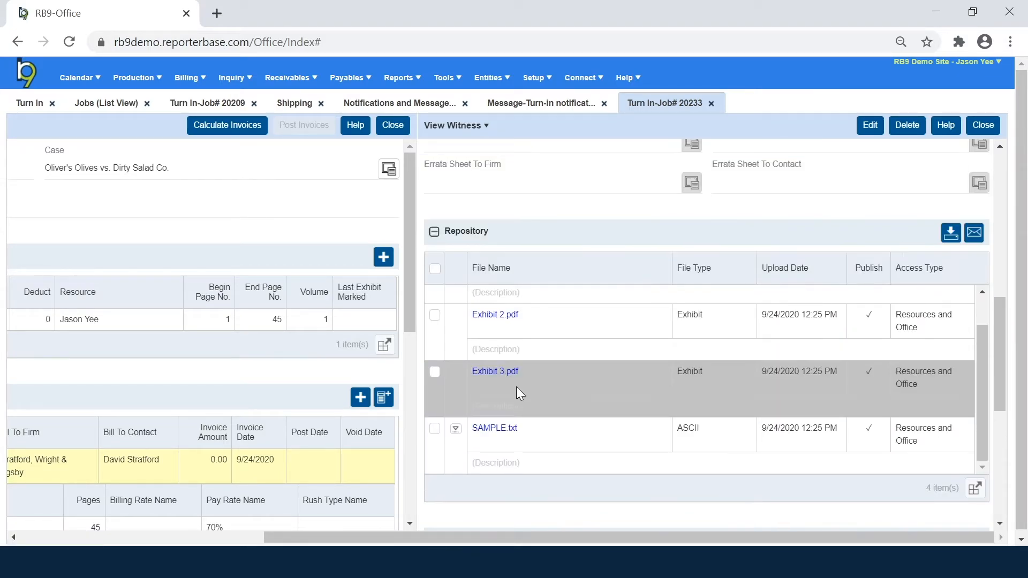
click(434, 429)
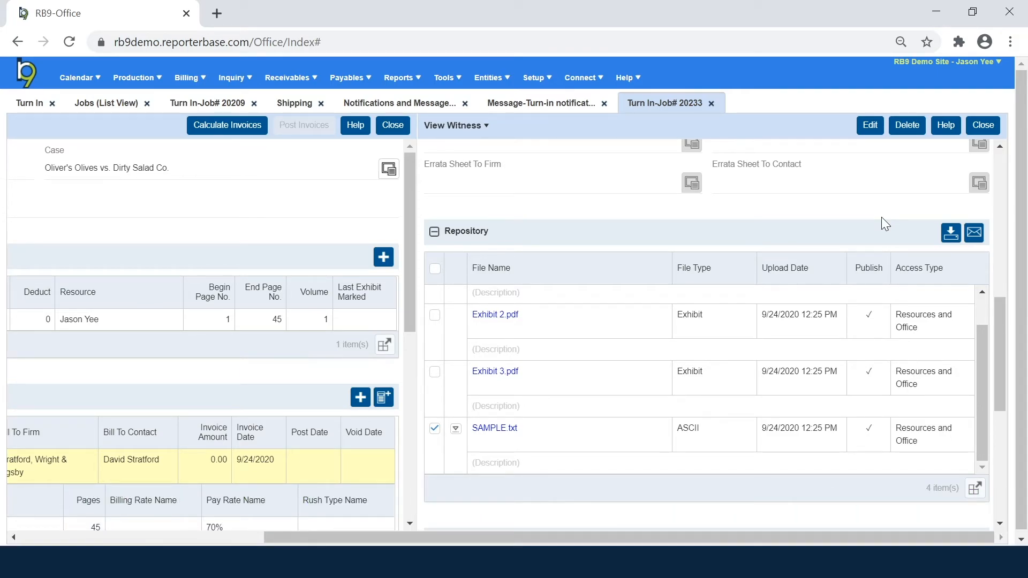
click(984, 126)
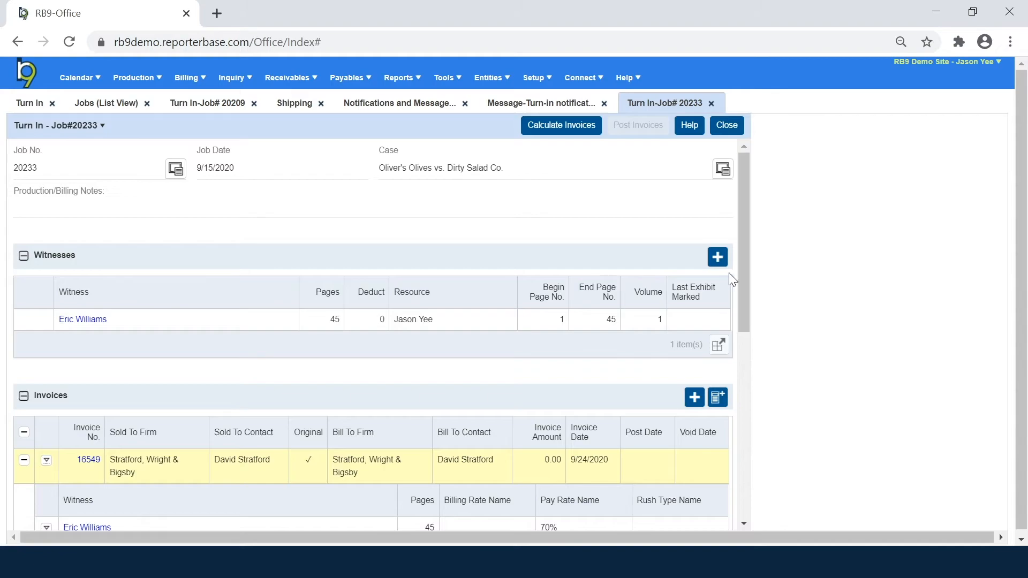
drag(744, 254, 763, 385)
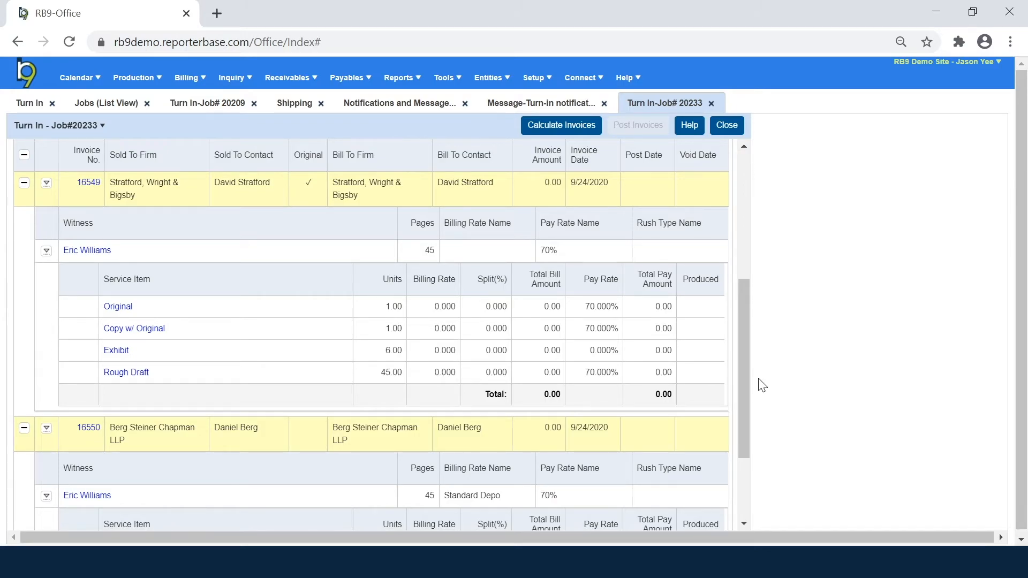
drag(743, 370, 749, 349)
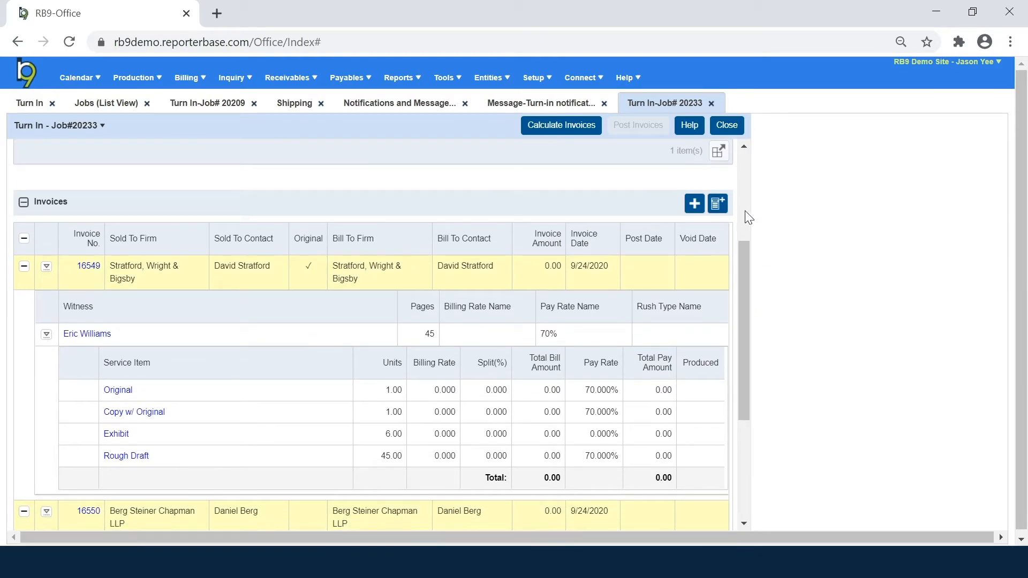
click(718, 204)
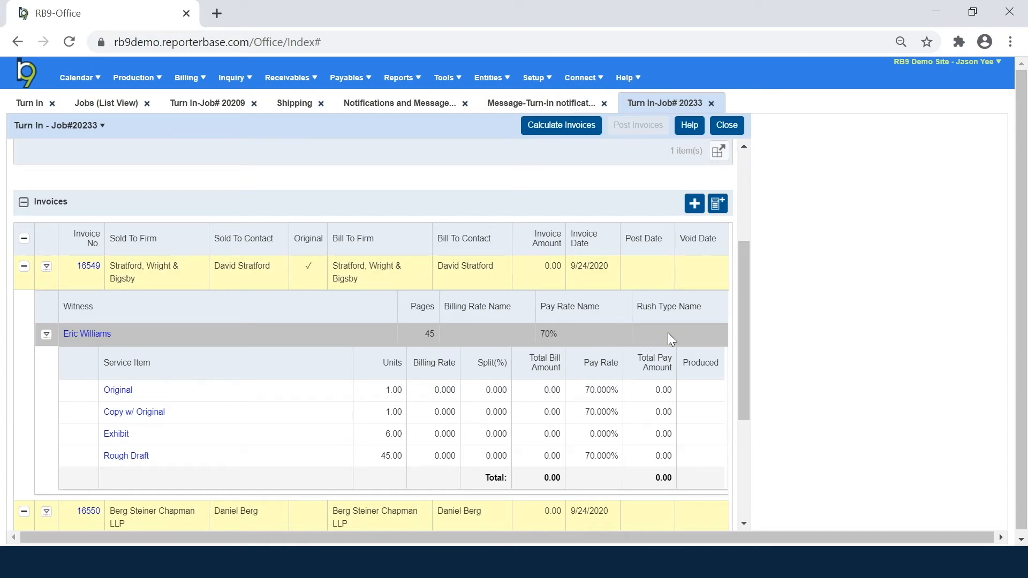
drag(743, 325, 729, 394)
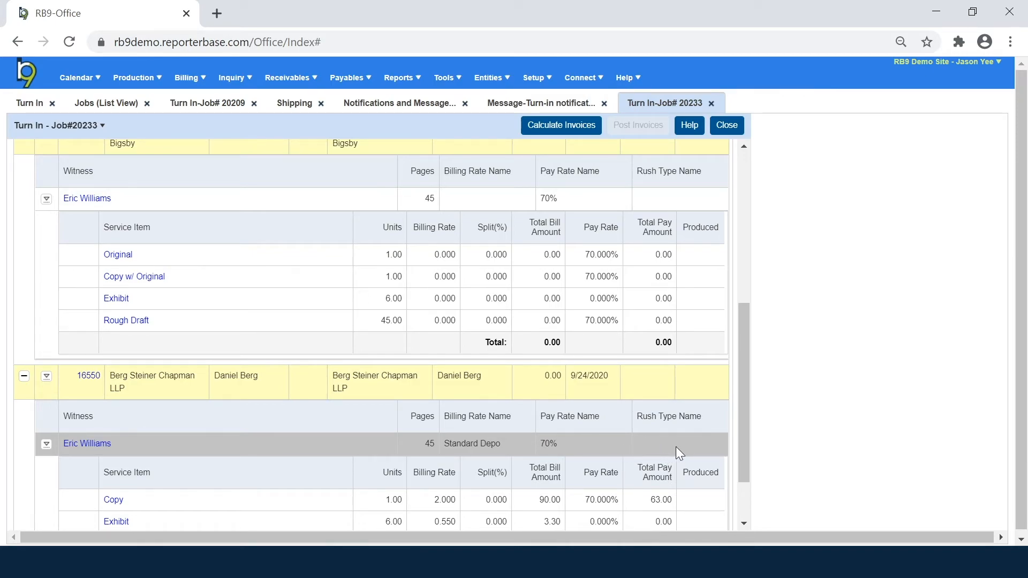
drag(740, 423, 744, 392)
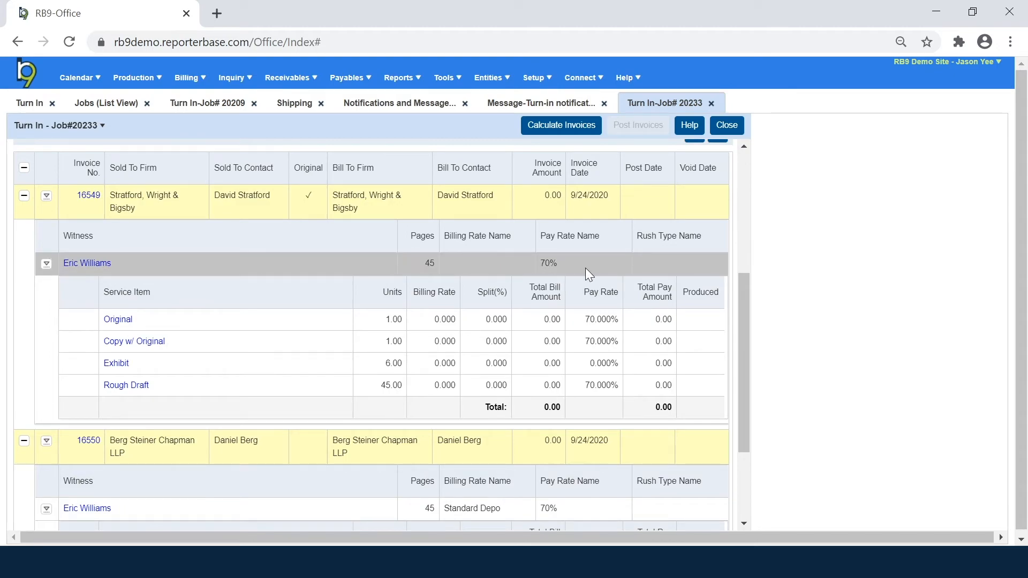
scroll(619, 416, up, 2)
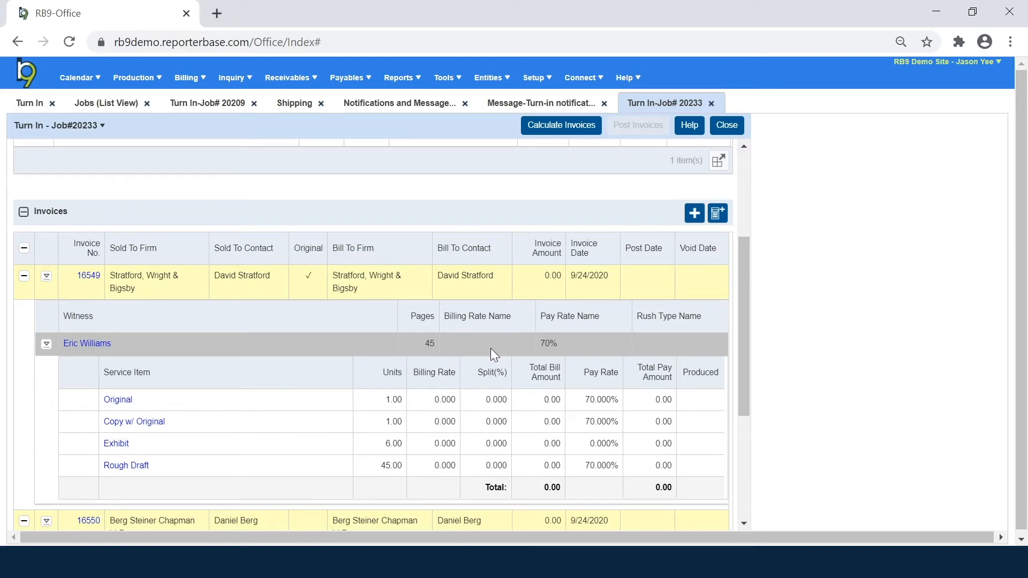
Step: Apply the Depo-Regular billing rate to invoice 16549 through Set Billing Rates
click(718, 214)
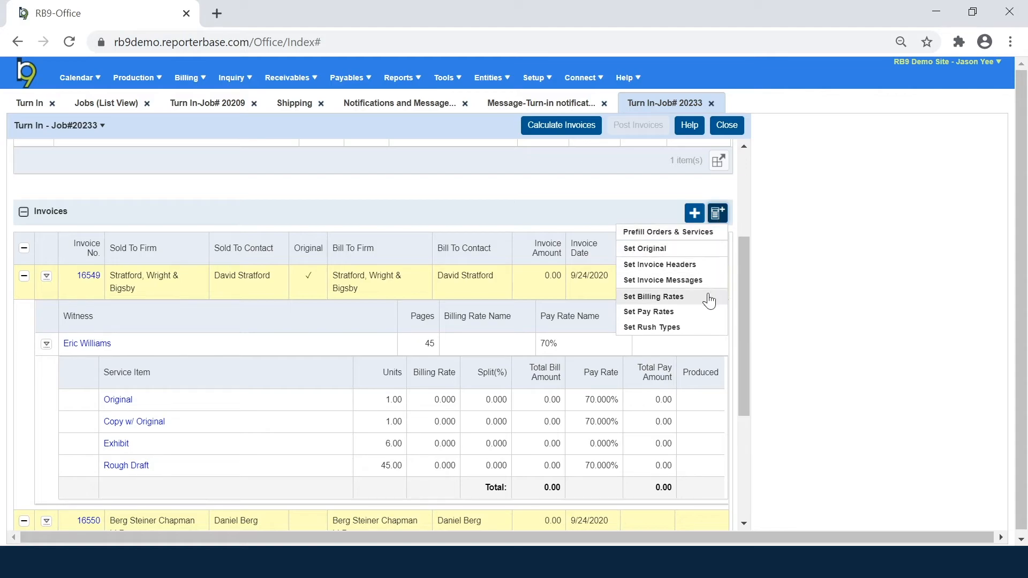
click(655, 296)
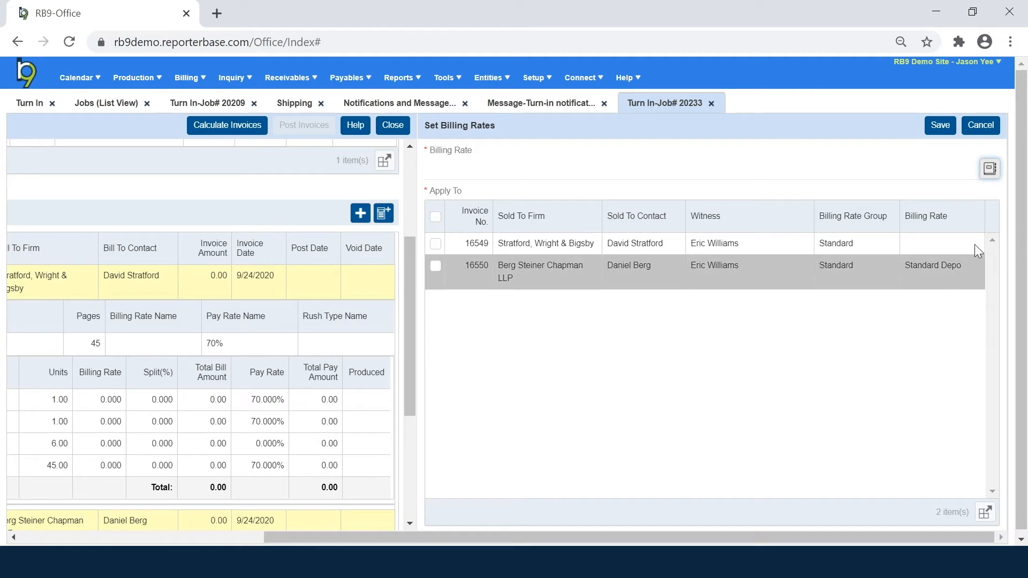
click(990, 169)
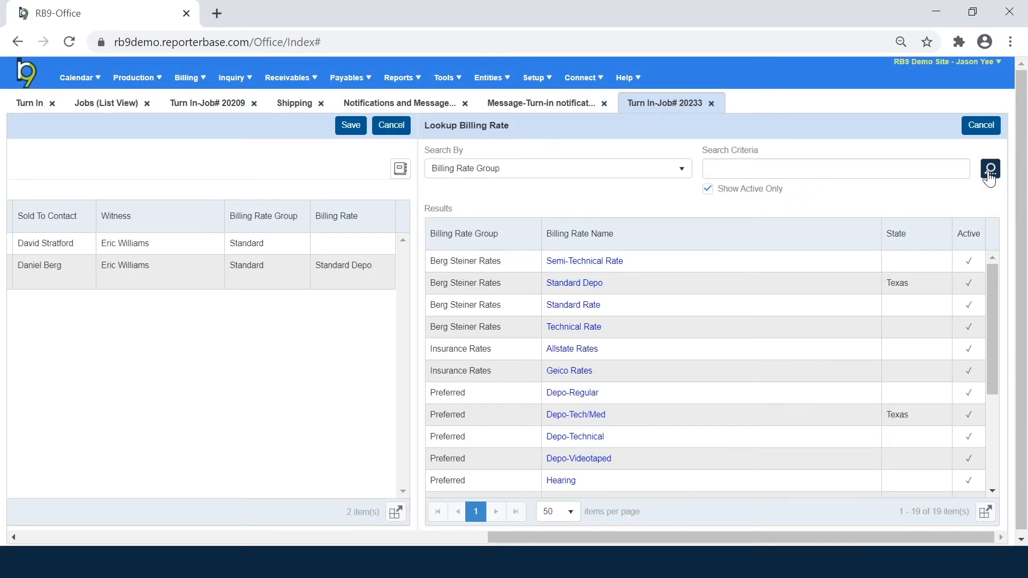
scroll(769, 419, down, 2)
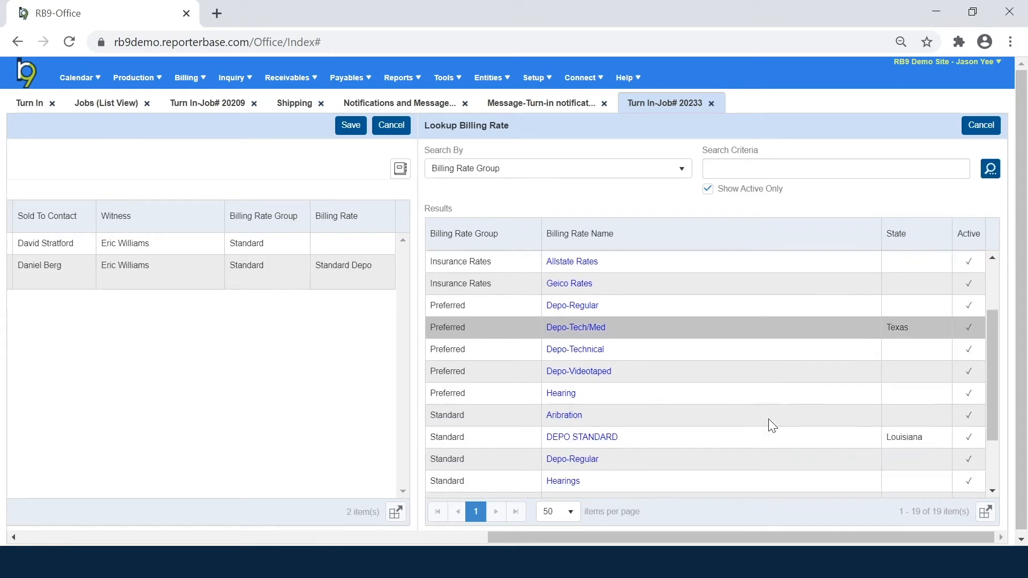
scroll(769, 419, down, 2)
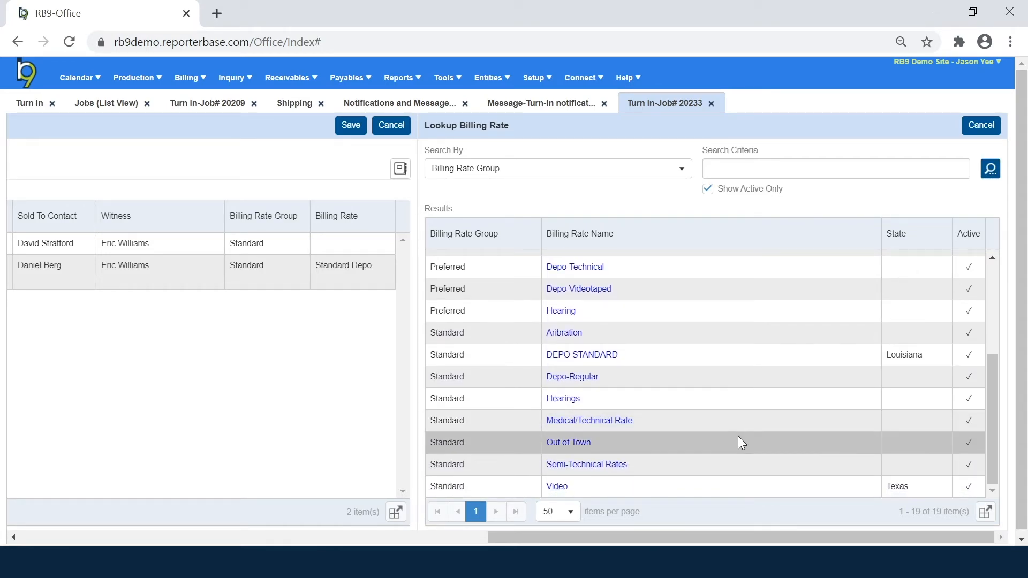
click(572, 376)
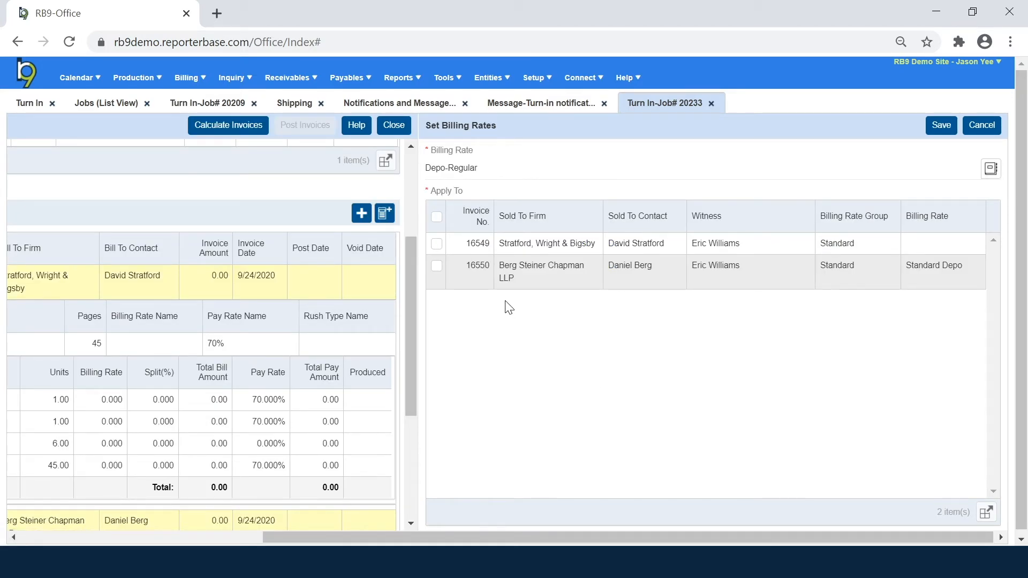
click(436, 243)
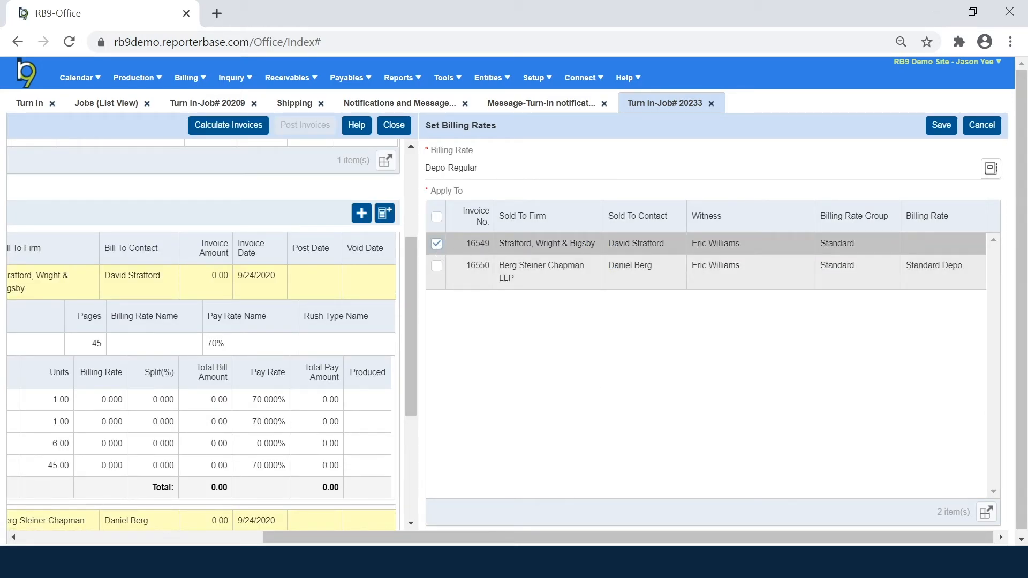
drag(970, 269, 906, 268)
click(869, 365)
click(935, 126)
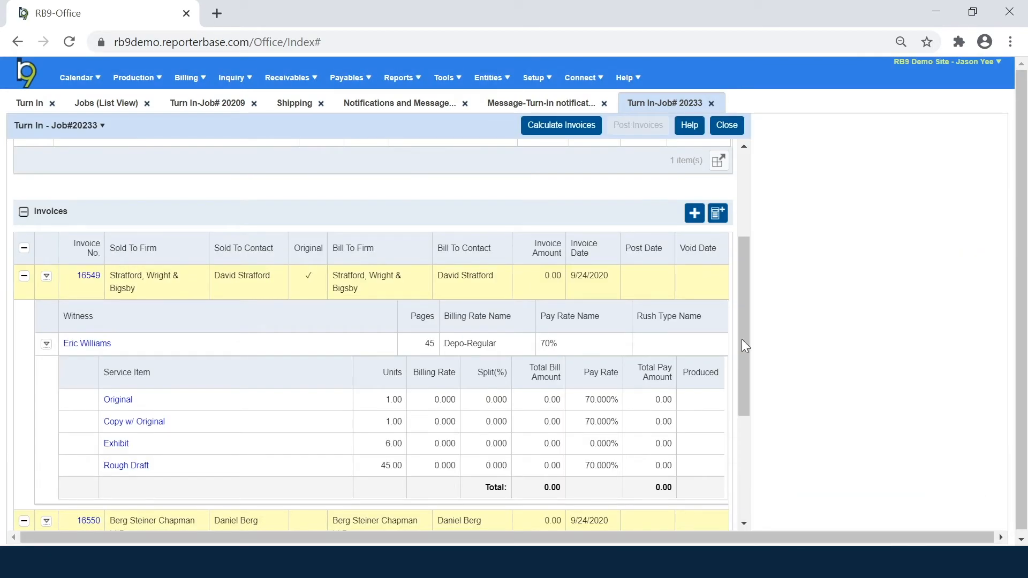
Step: Bring up the Set Rush Types form for the job's invoices
drag(508, 347, 444, 343)
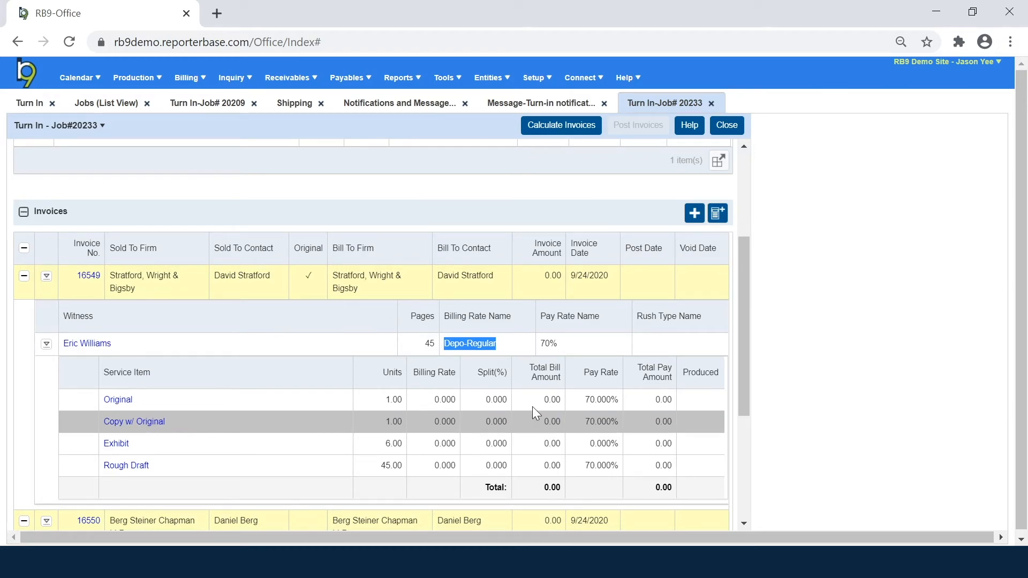
click(567, 339)
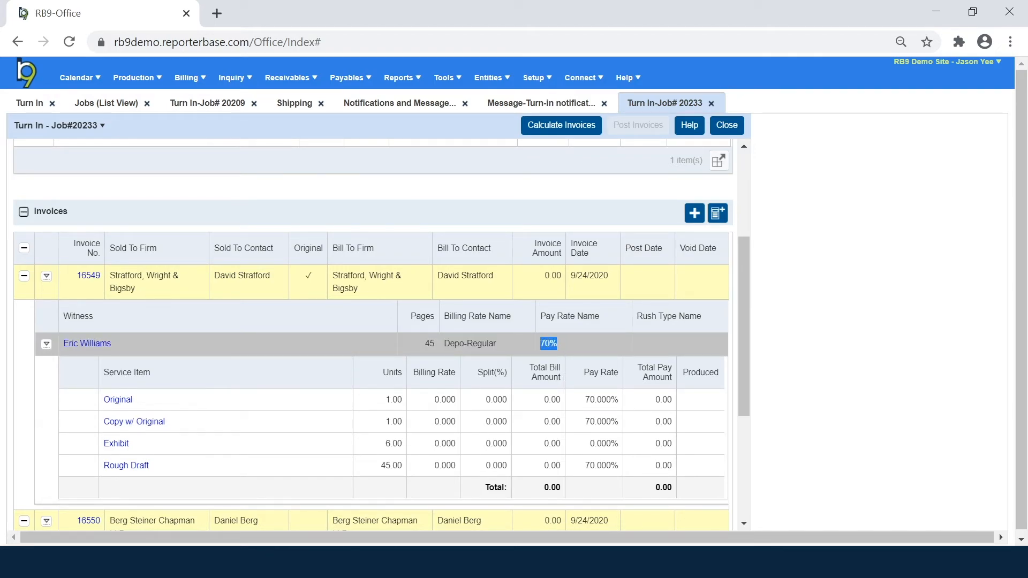
click(717, 219)
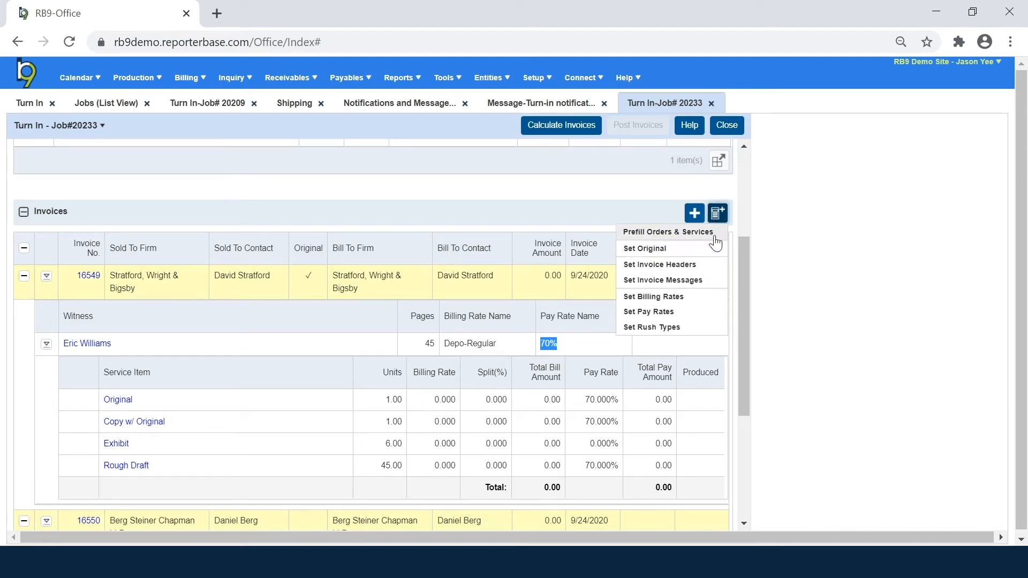
click(696, 336)
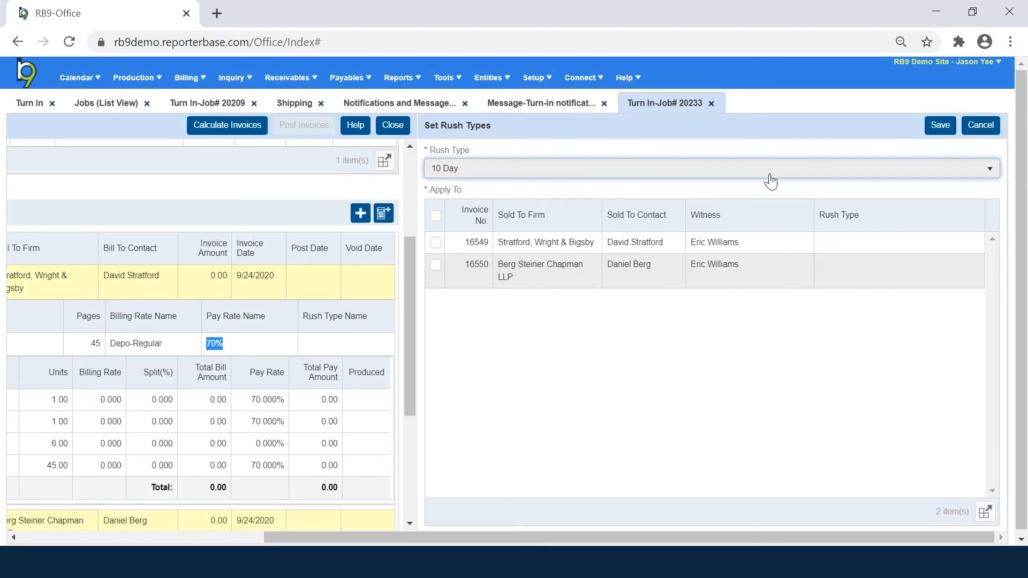
Step: Leave the rush type at 10 Day and cancel Set Rush Types without applying anything
click(770, 170)
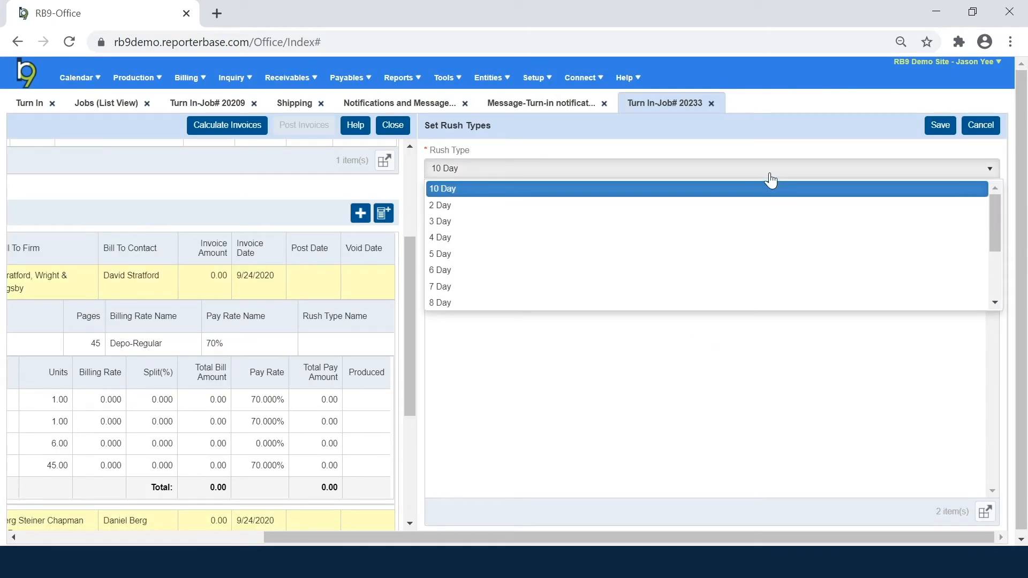
click(769, 173)
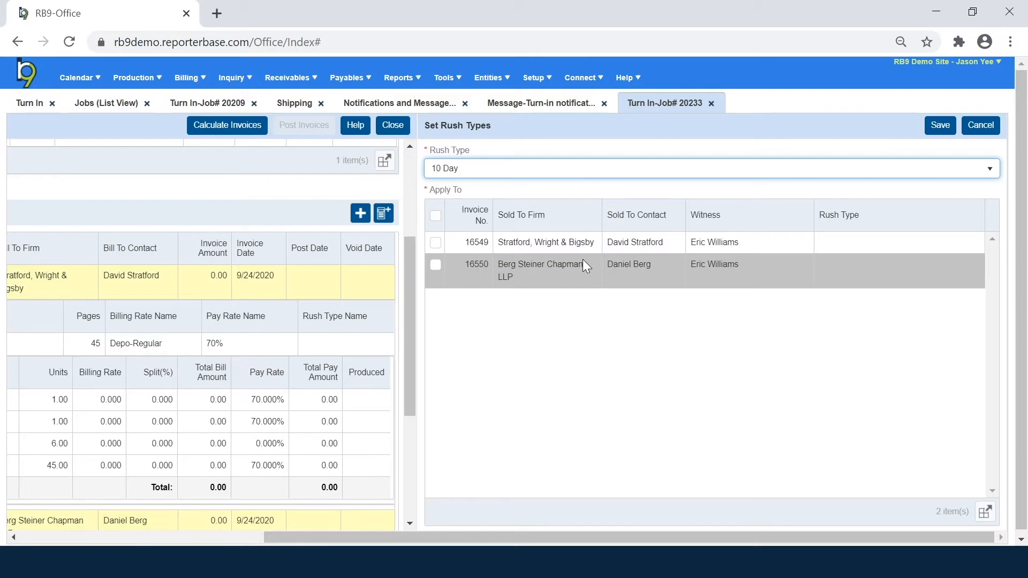
click(983, 131)
drag(740, 320, 749, 417)
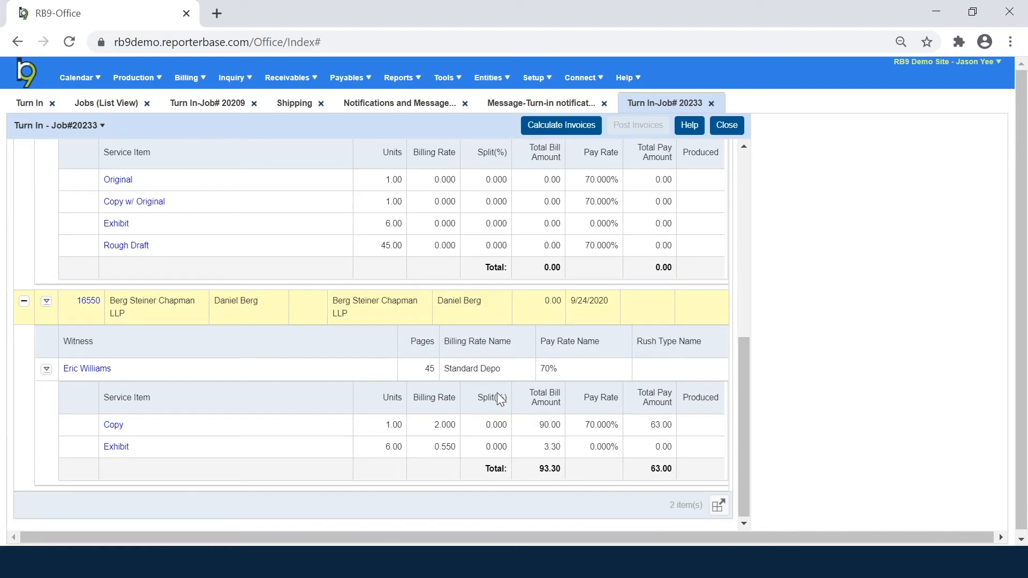
drag(506, 368, 442, 355)
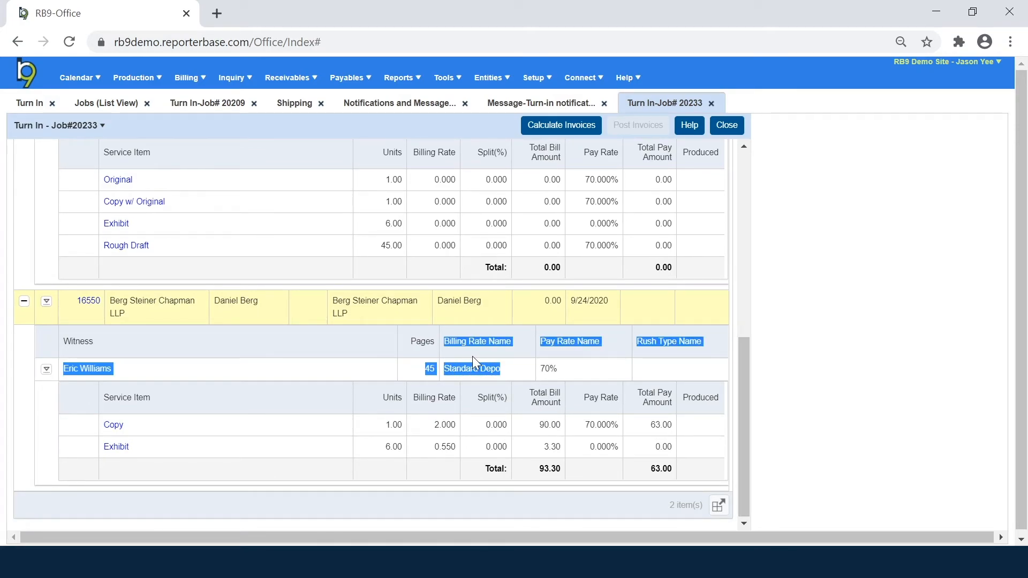
click(508, 370)
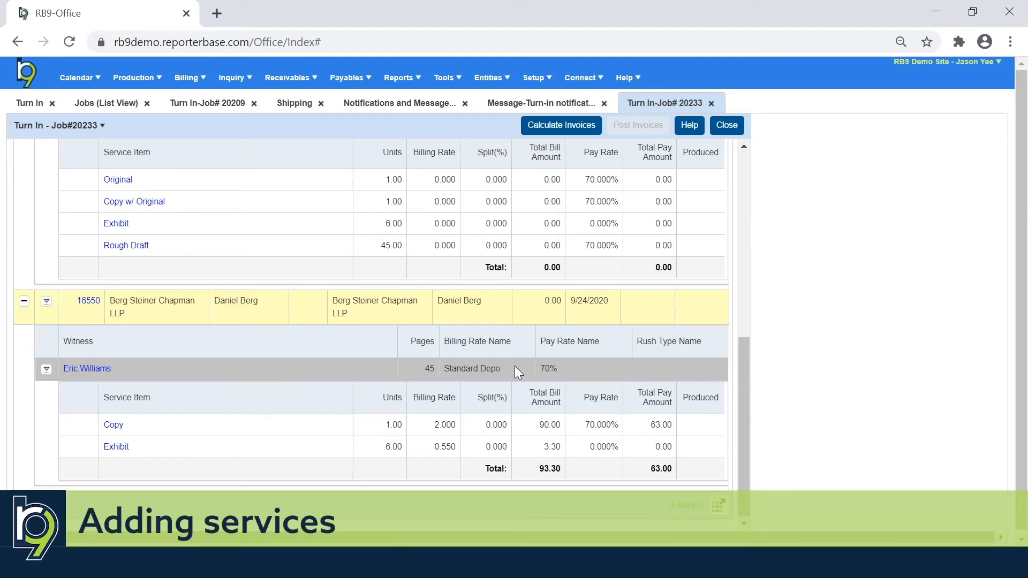
Step: Prefill invoice 16549 with only Hourly at 2.5 units plus Shipping and Handling, and save
scroll(518, 371, up, 3)
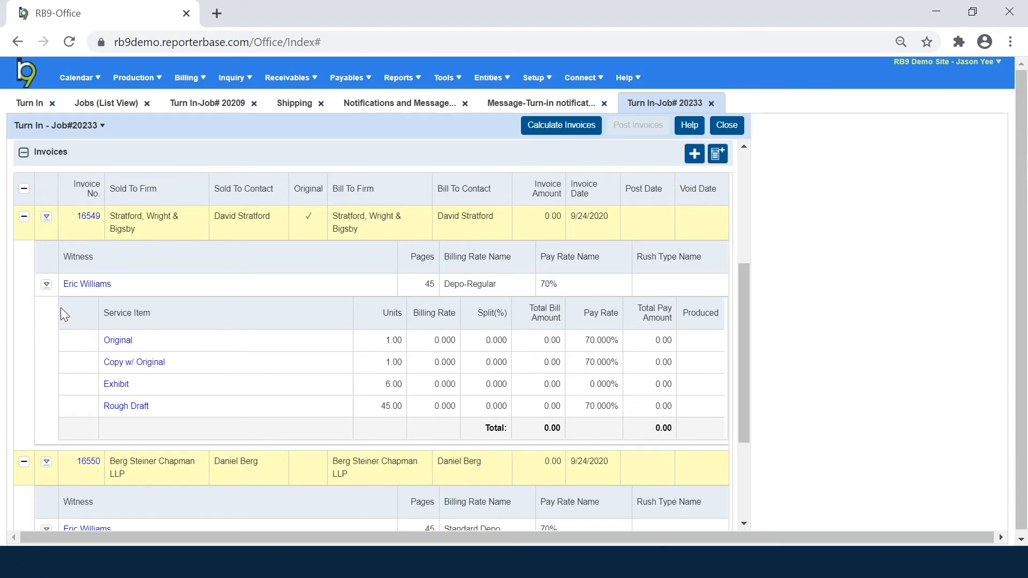
click(47, 286)
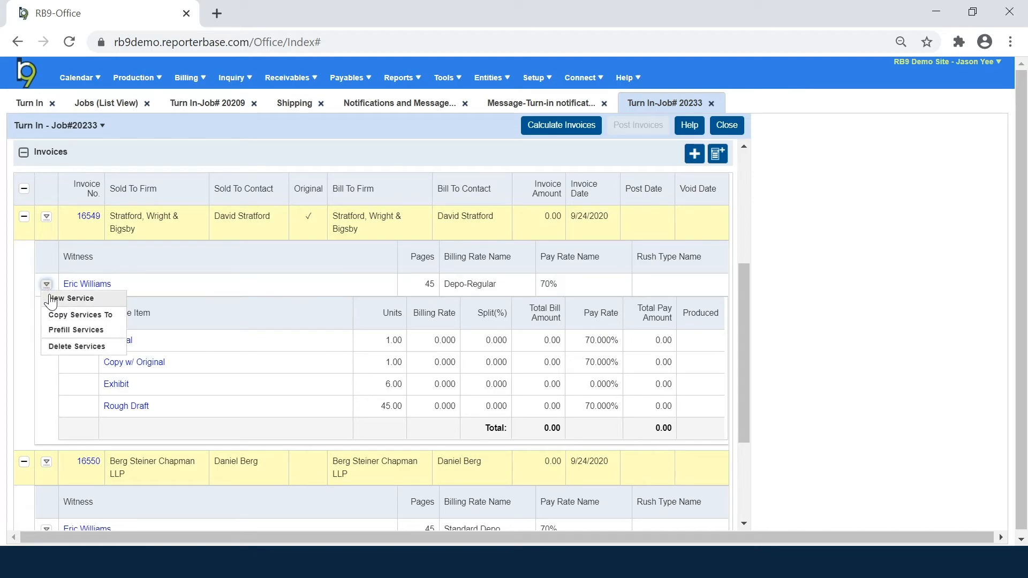
click(103, 331)
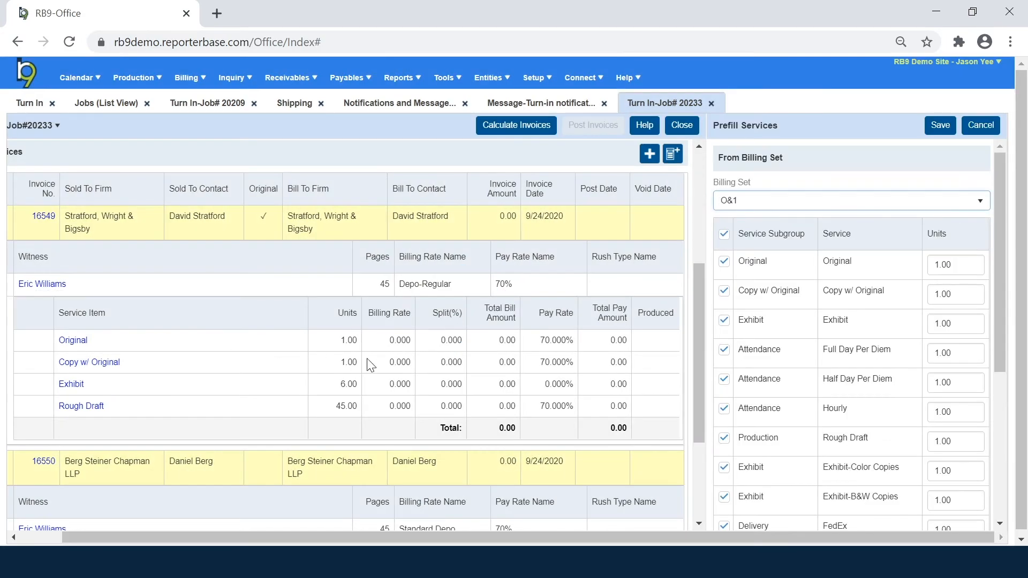
click(724, 234)
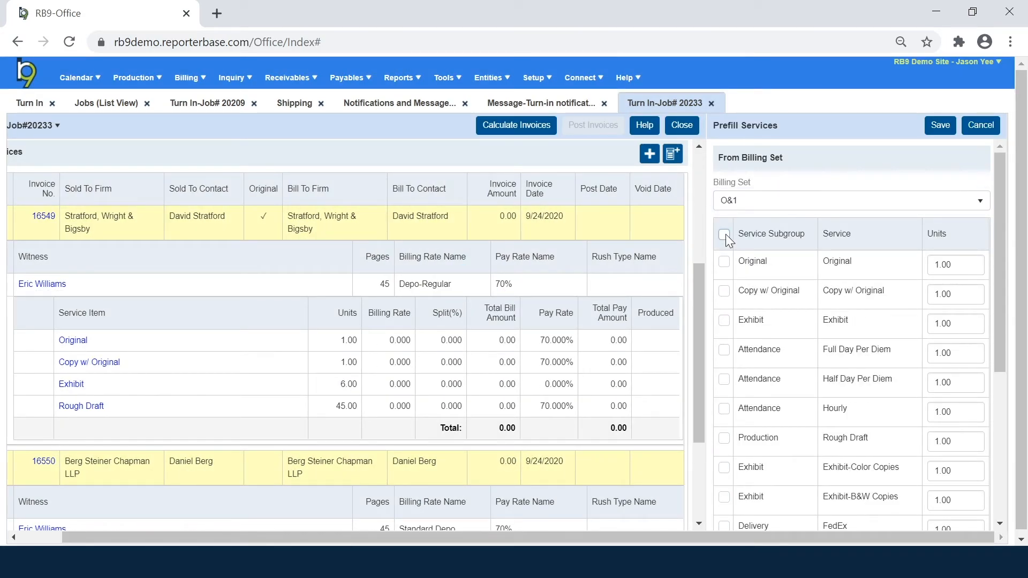
scroll(728, 327, down, 2)
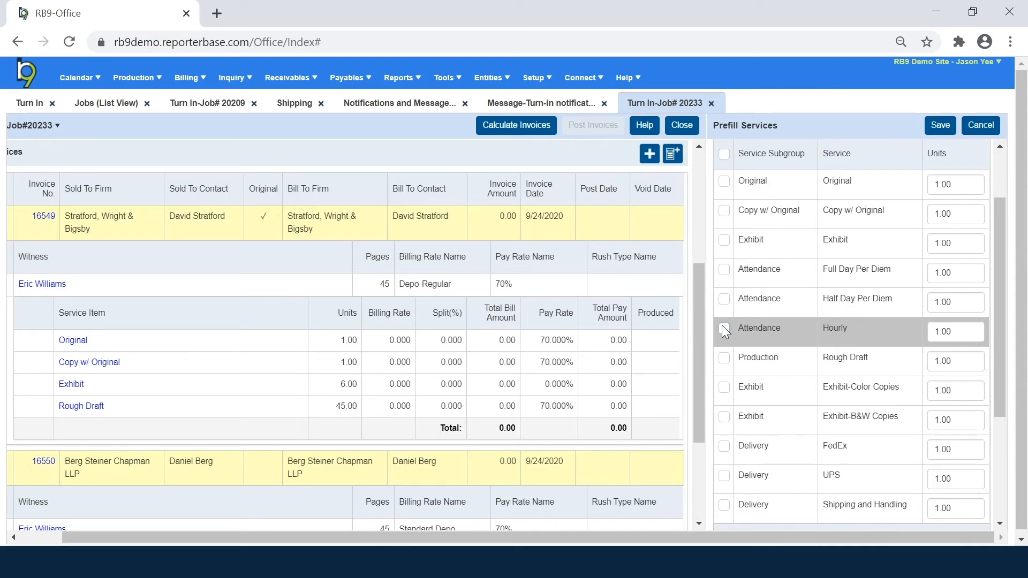
click(956, 332)
text(2.5)
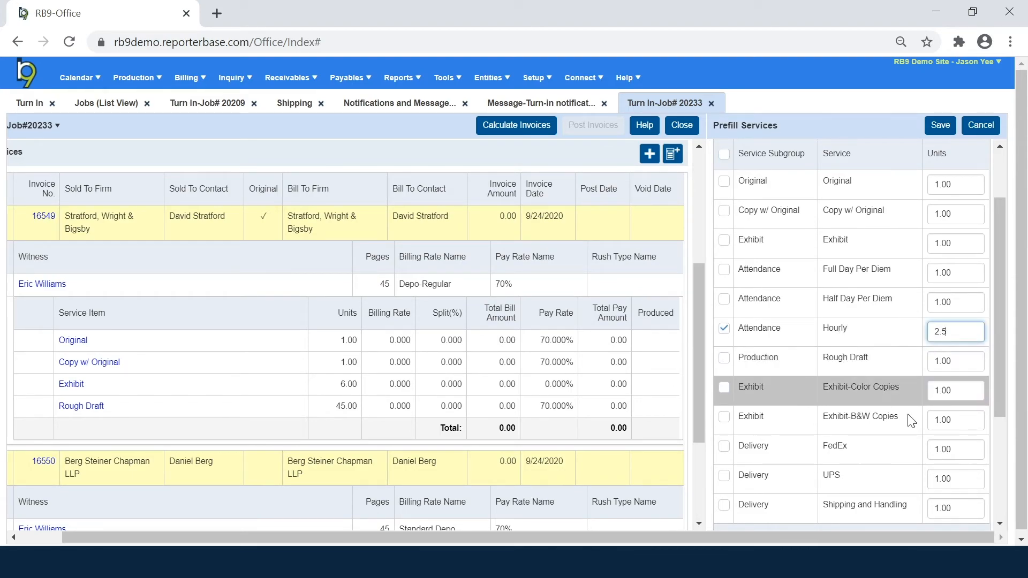
click(724, 507)
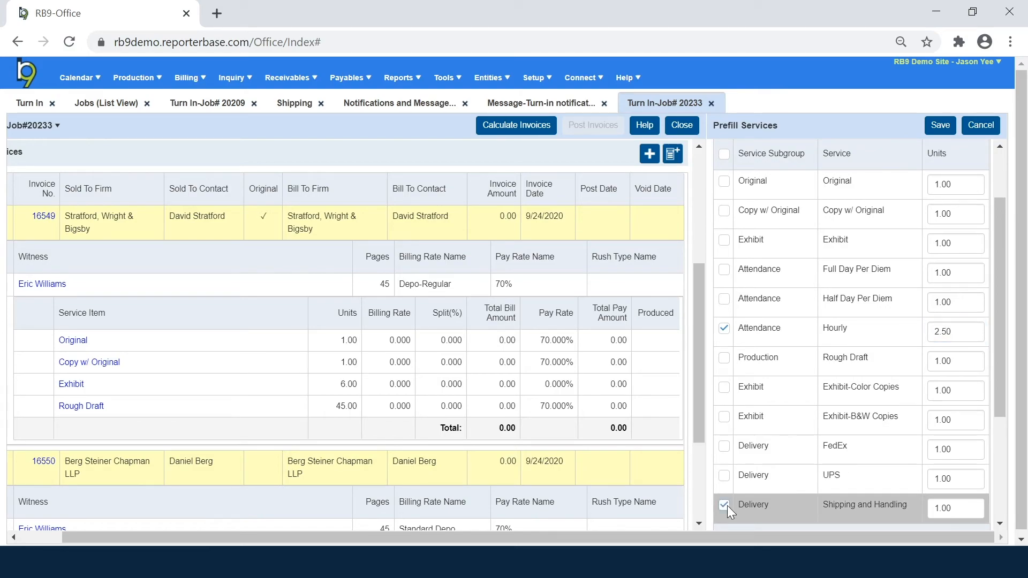
click(941, 126)
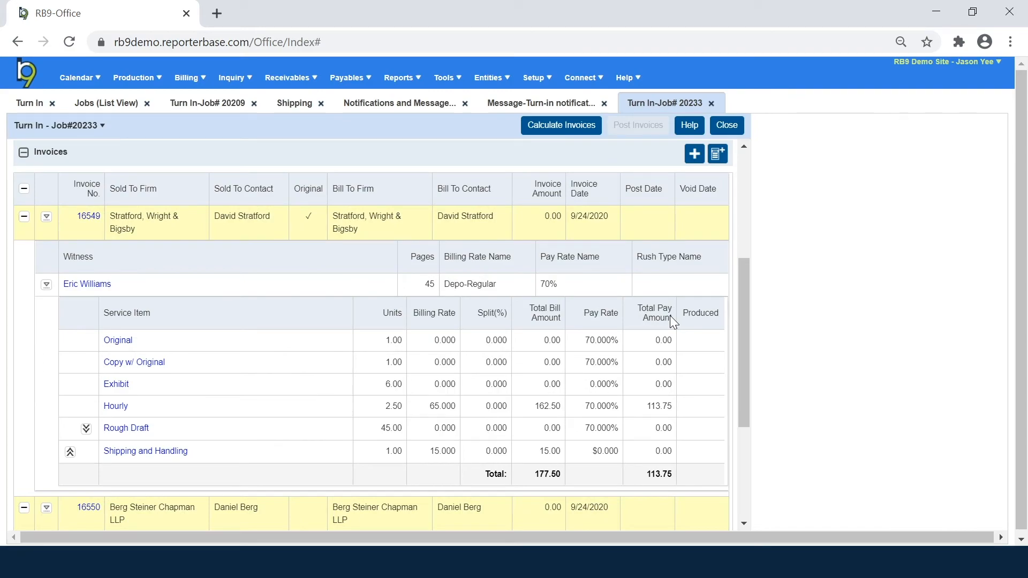
Step: Add a new Delivery service, Shipping and Handling, to copy invoice 16550
scroll(592, 353, down, 4)
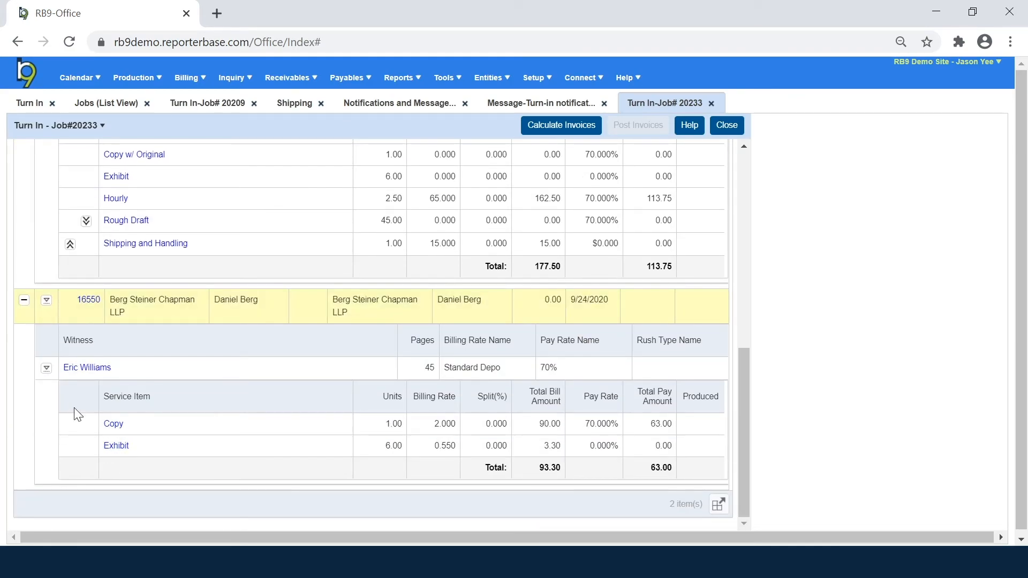
click(46, 368)
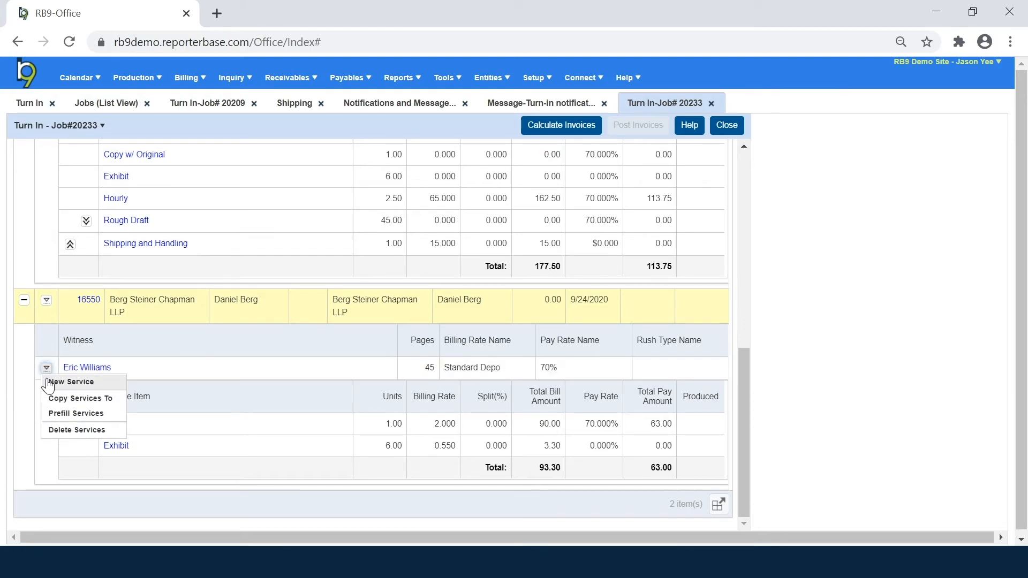
click(58, 430)
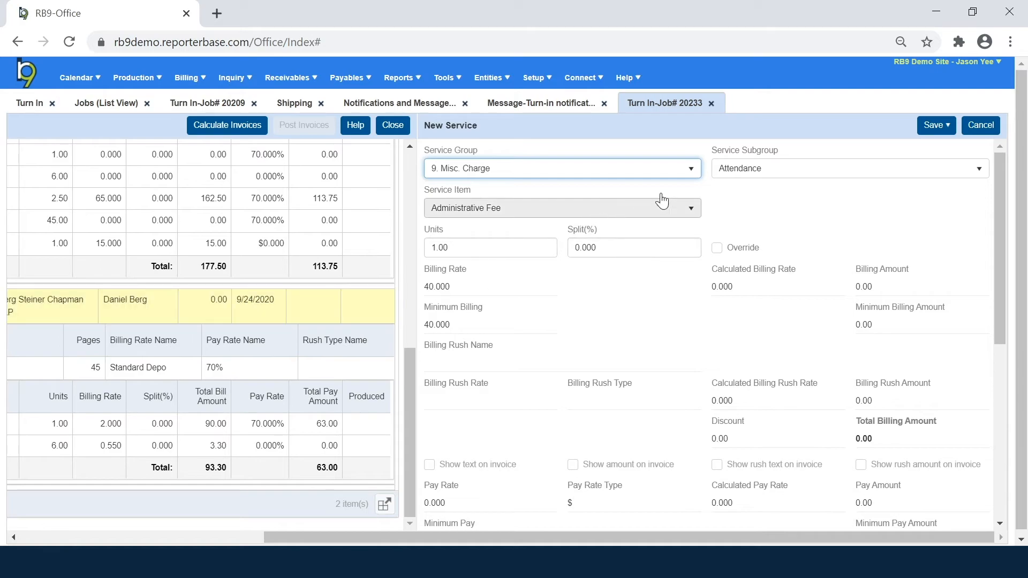
click(736, 171)
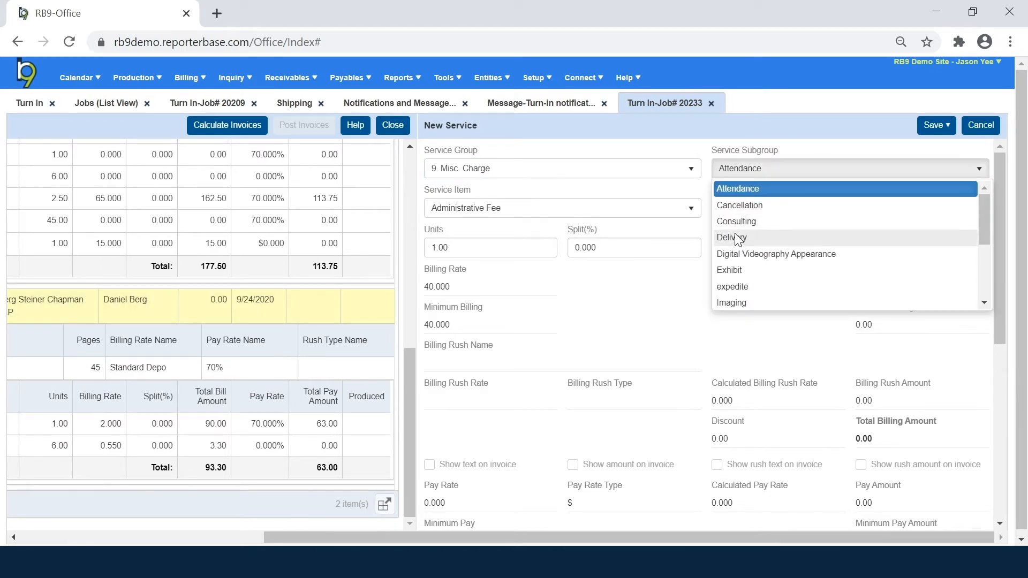
click(735, 238)
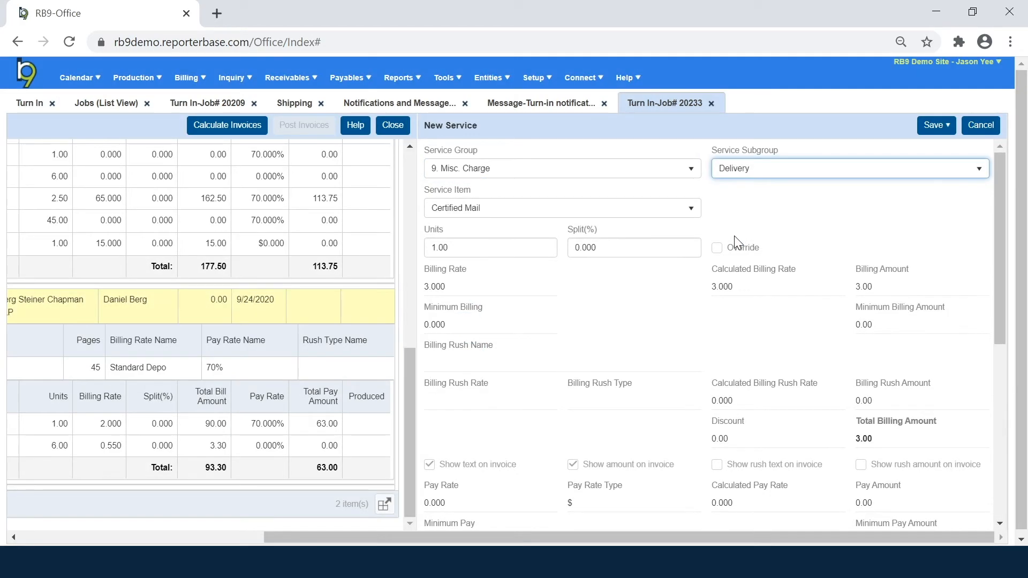
click(621, 212)
scroll(589, 263, down, 3)
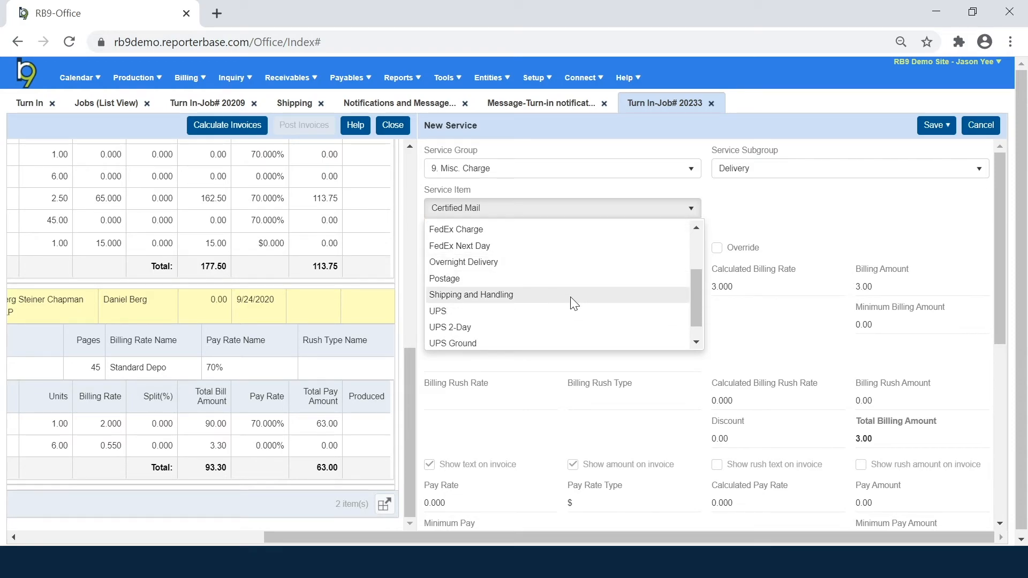
click(574, 296)
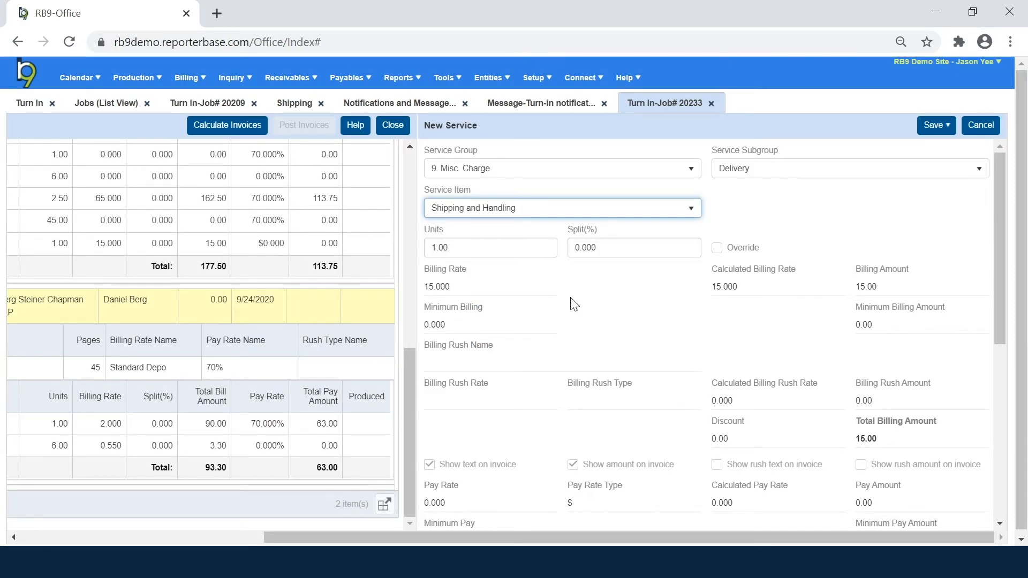
Step: Override its billing rate from 15.000 to 10, then save and close the service
click(717, 248)
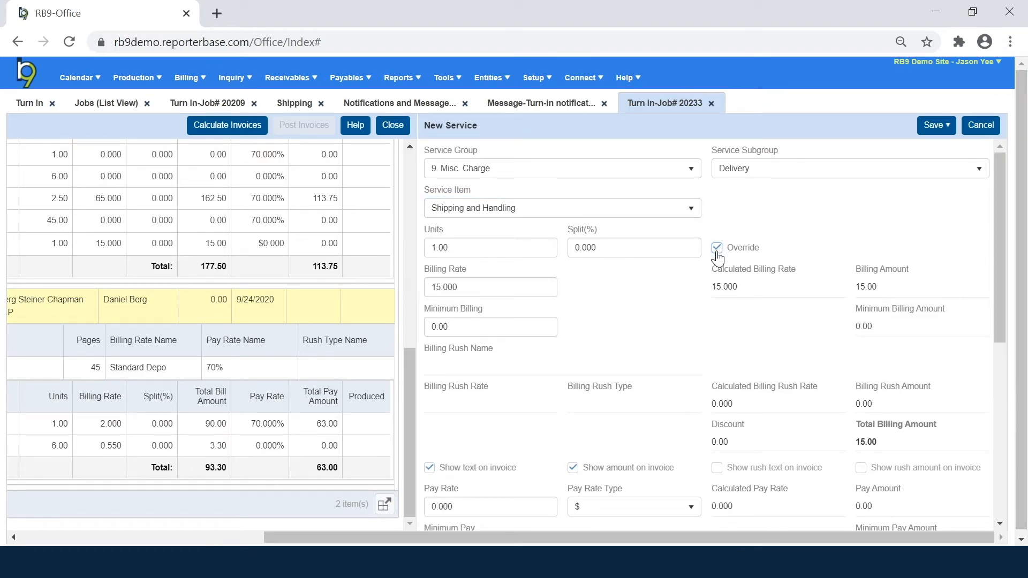
click(717, 249)
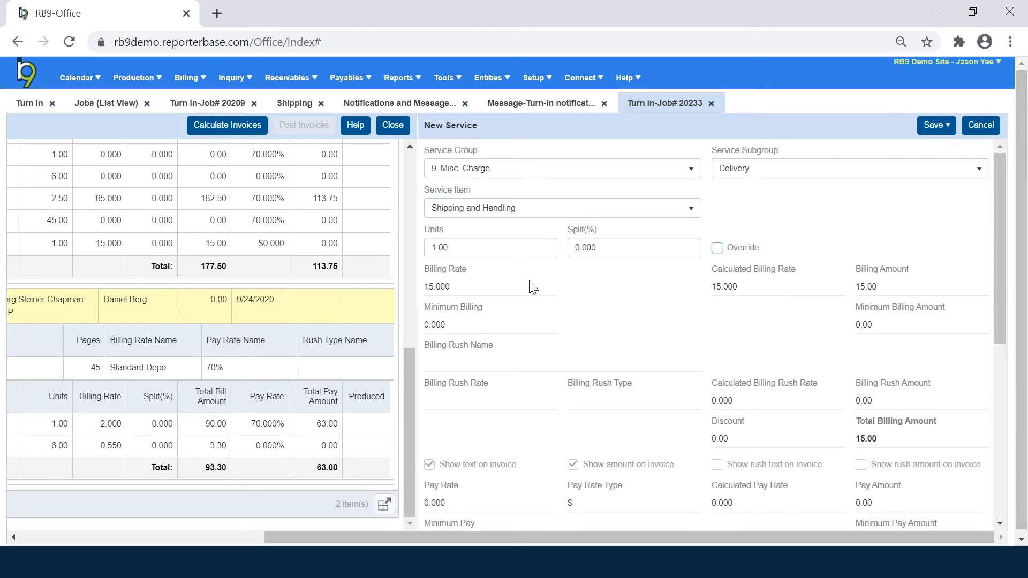
drag(445, 288, 424, 288)
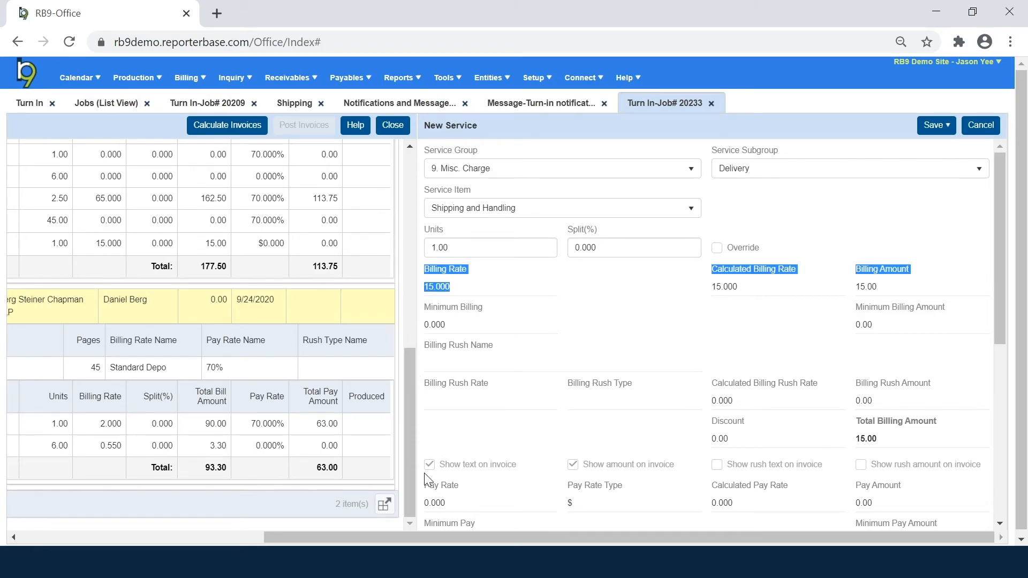
drag(447, 504, 429, 504)
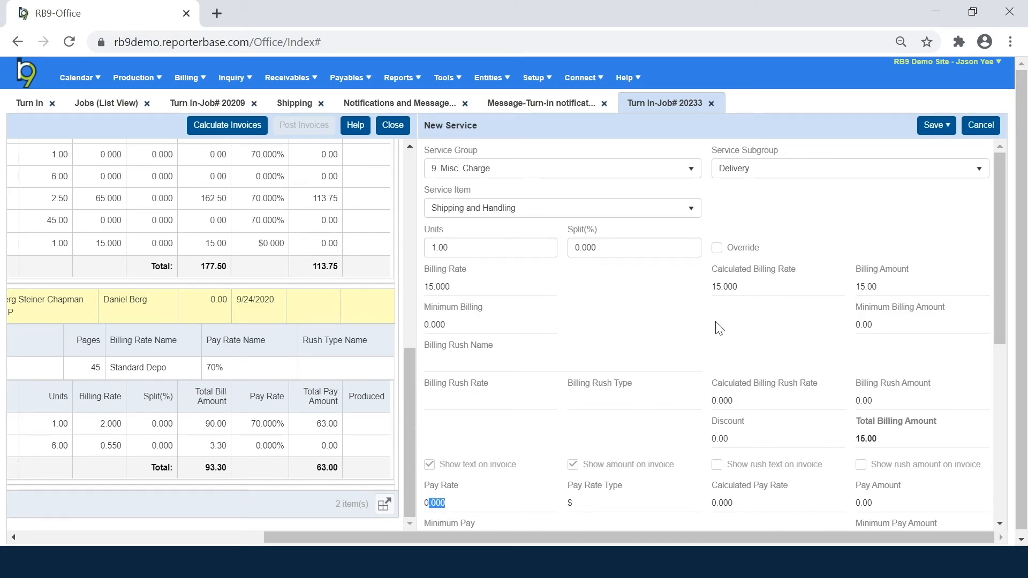
click(717, 248)
drag(551, 287, 431, 288)
text(10)
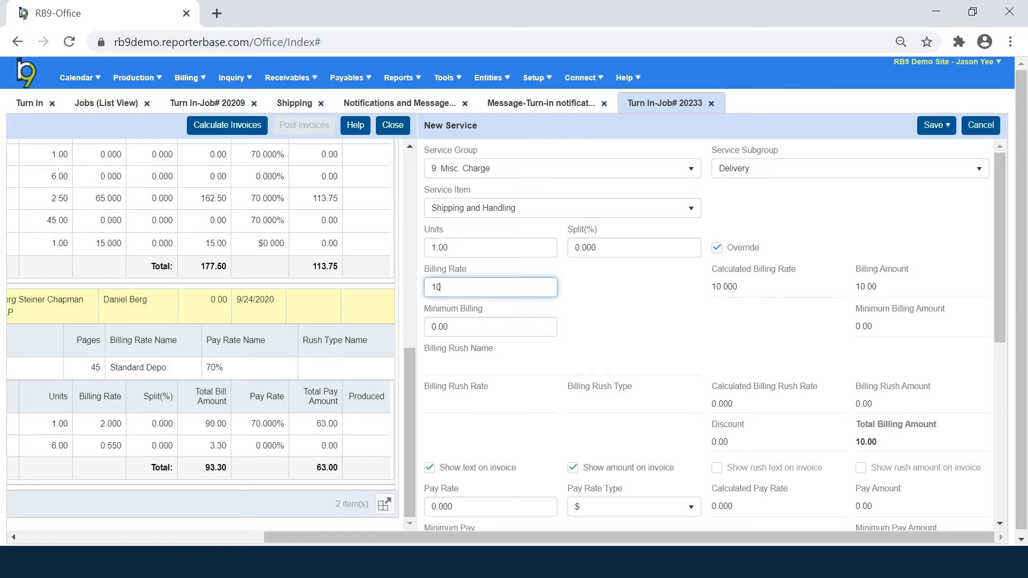
click(925, 127)
click(917, 158)
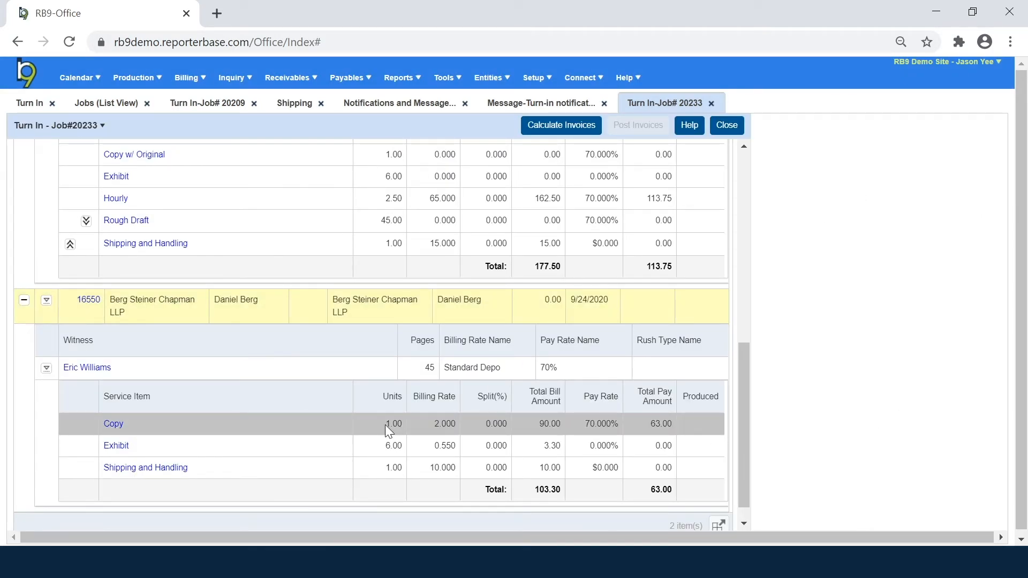
Step: Override the Original service's billing rate on invoice 16549 to 4.75 and save it
drag(537, 266, 561, 267)
drag(534, 489, 561, 490)
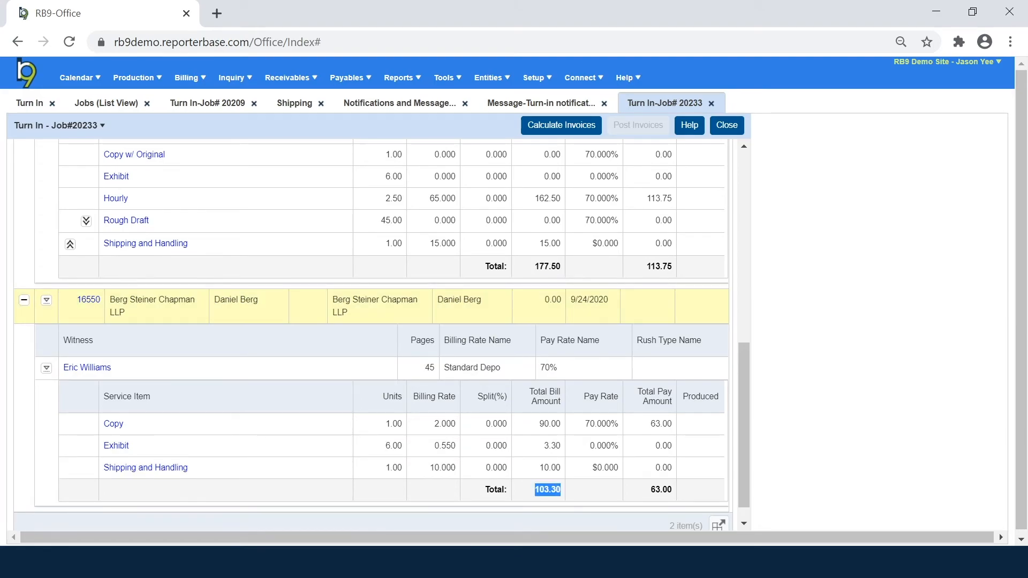
scroll(574, 457, up, 3)
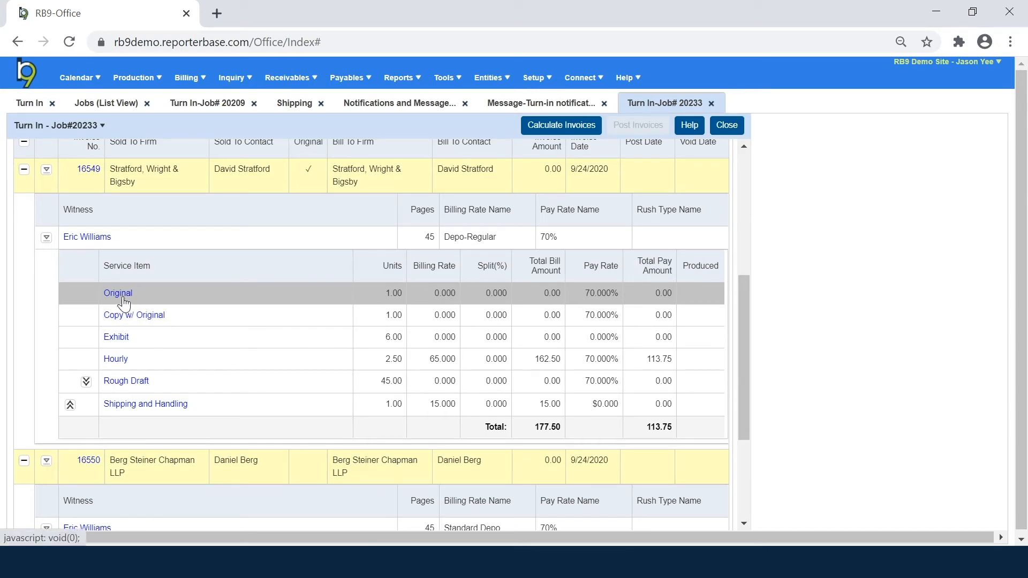
click(121, 298)
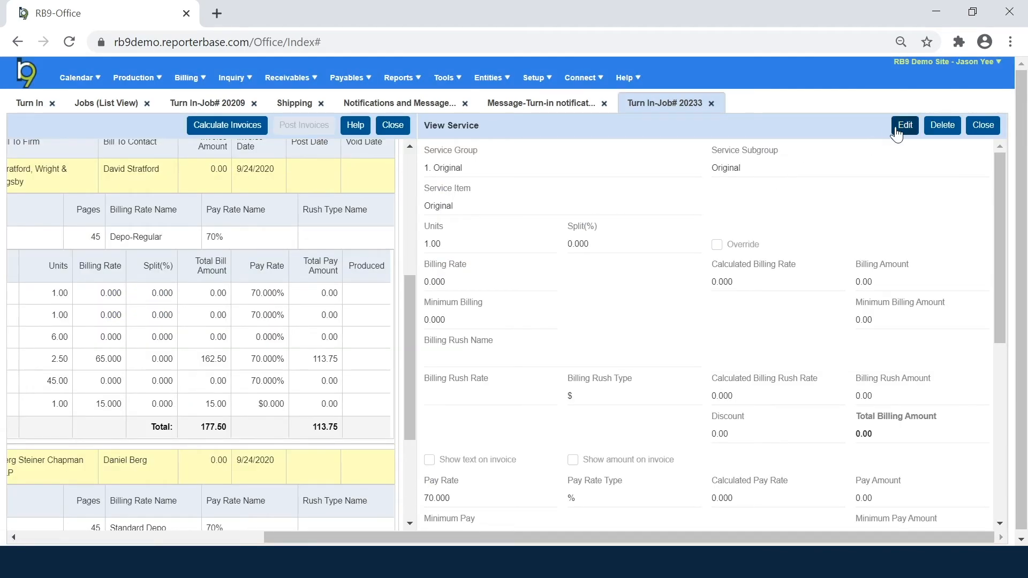
click(904, 125)
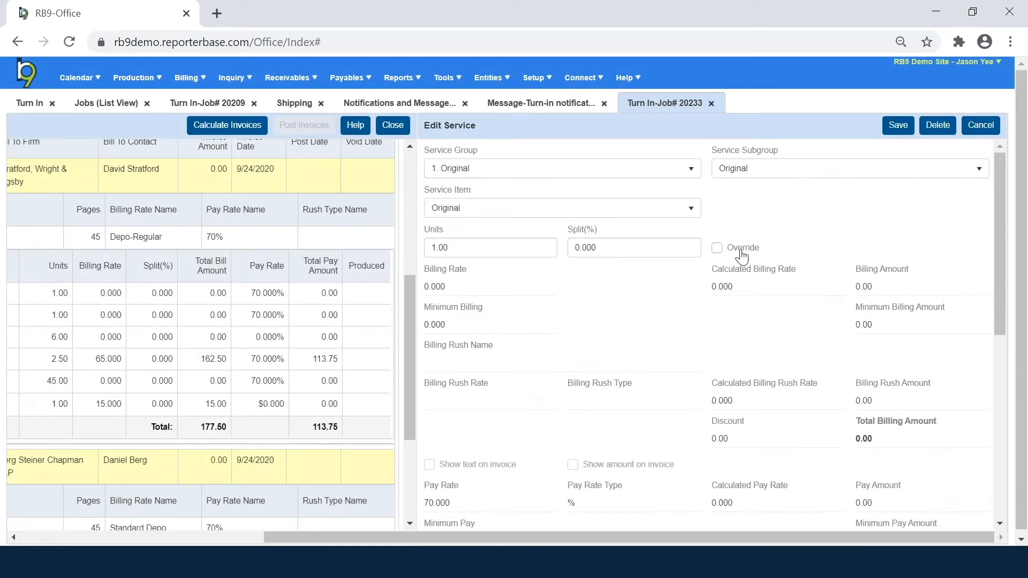
click(717, 248)
click(499, 287)
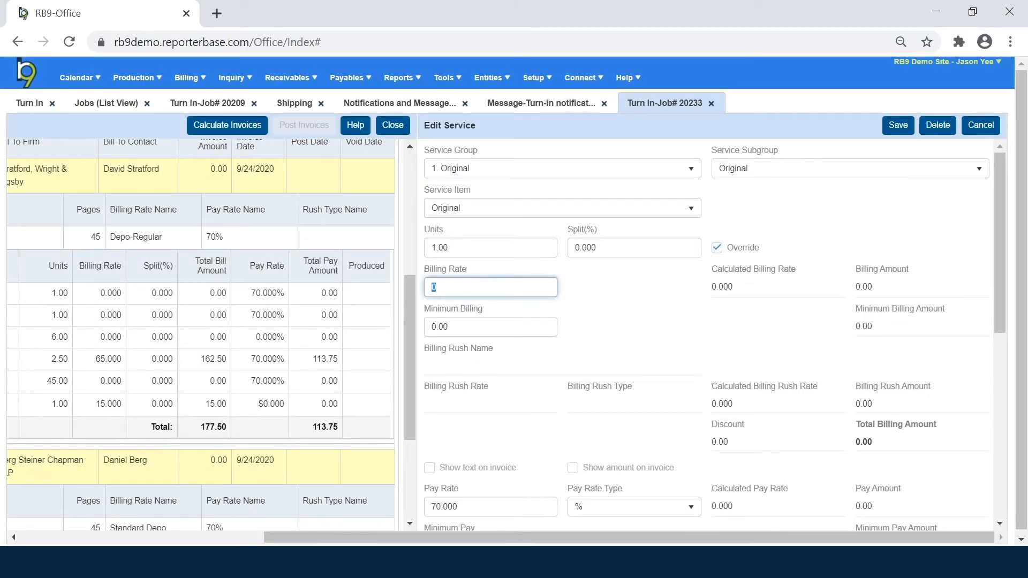
text(4.75)
click(899, 127)
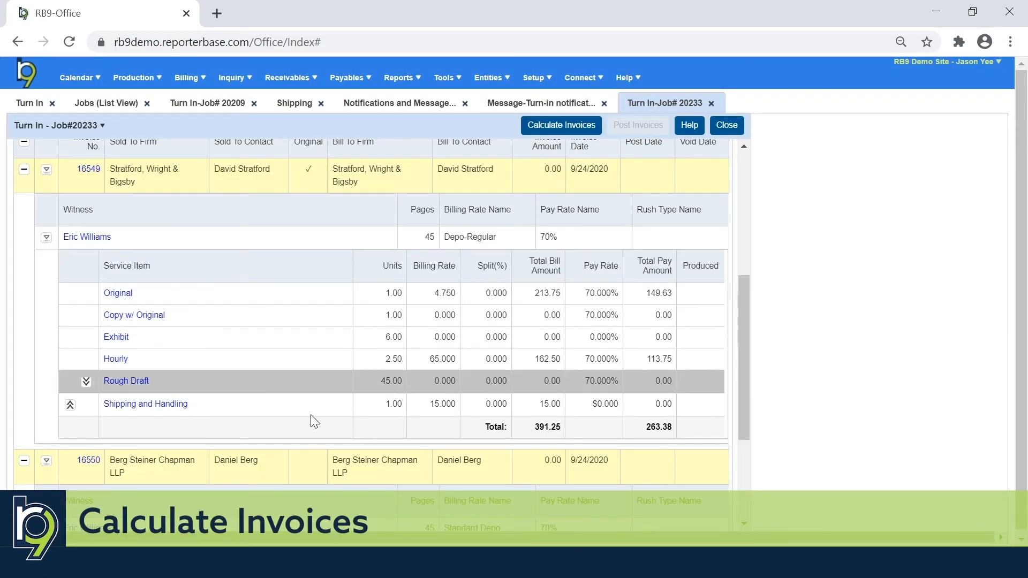
Step: Run Calculate Invoices on 16549 and 16550, bringing the original to 683.90
scroll(316, 423, down, 2)
scroll(320, 426, down, 1)
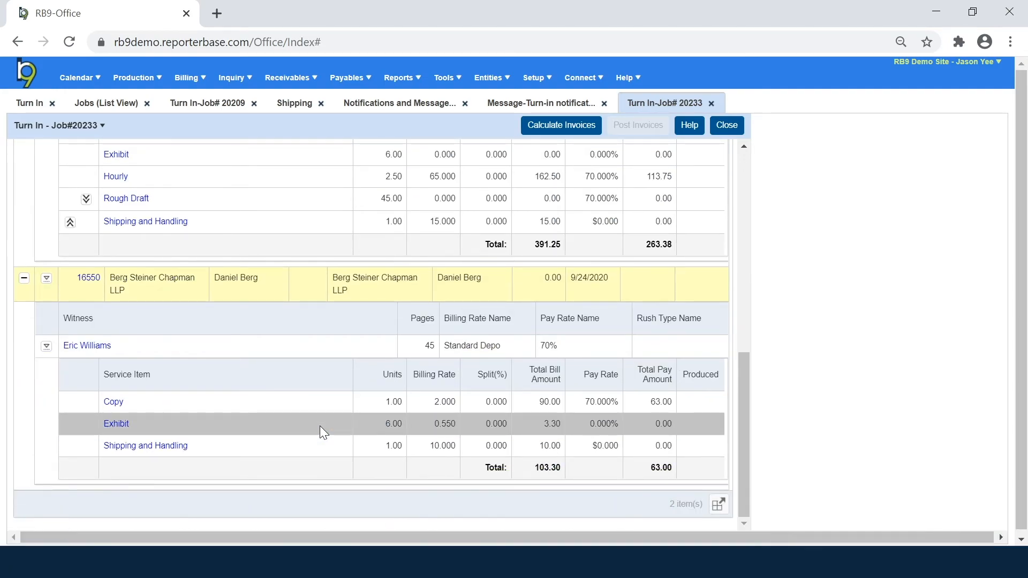
scroll(319, 425, up, 3)
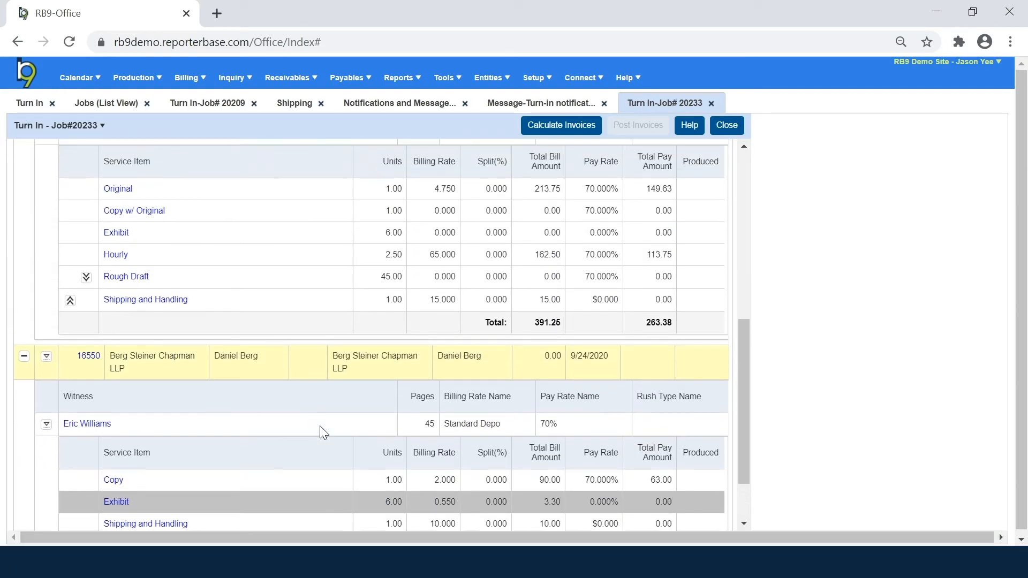
click(561, 129)
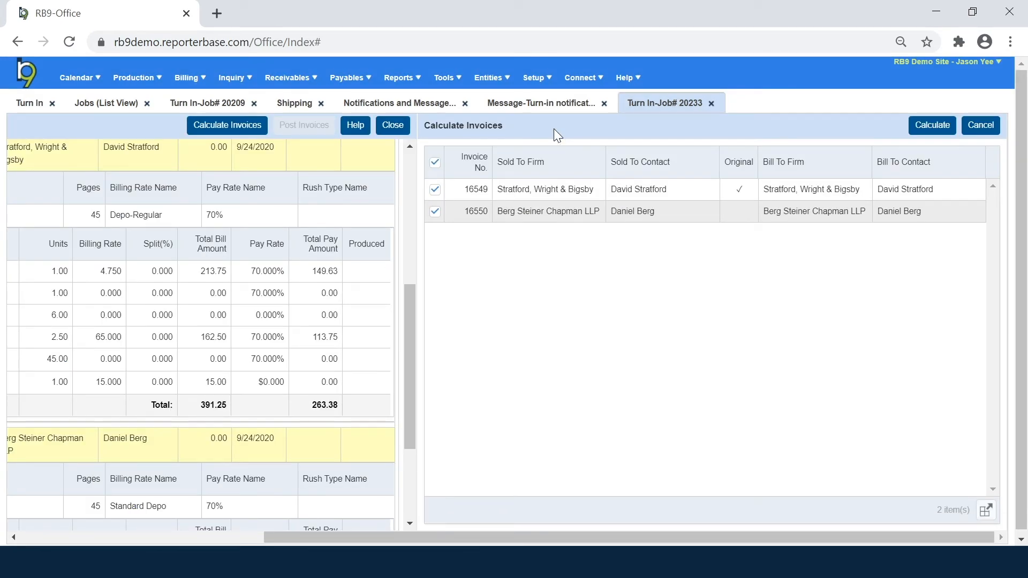
click(919, 129)
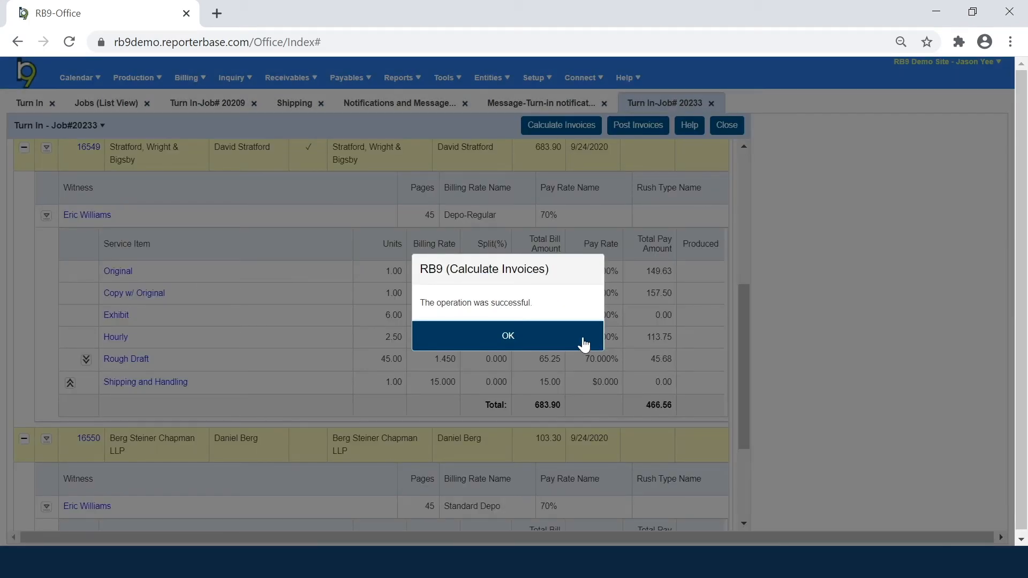
click(587, 343)
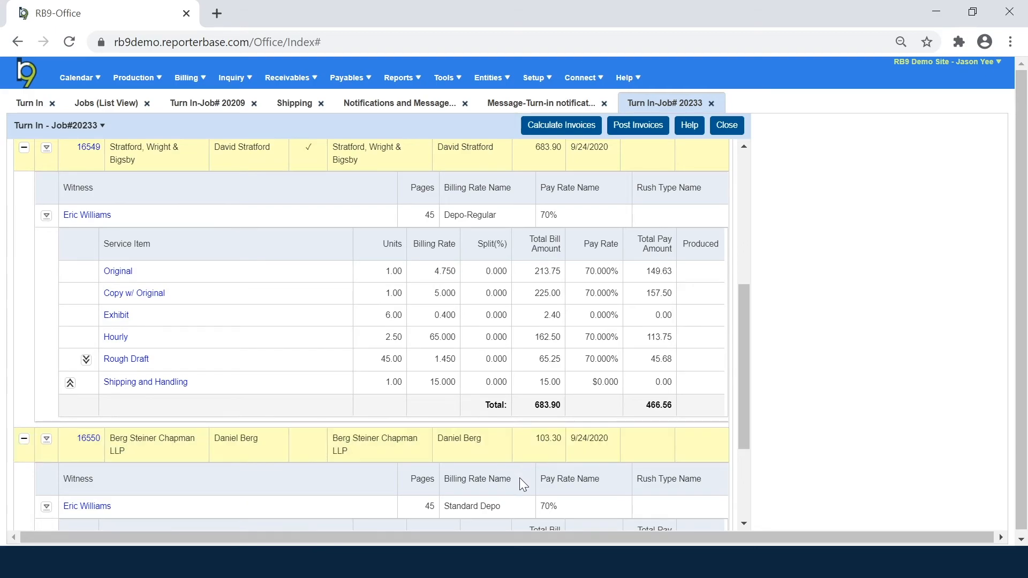
scroll(471, 438, up, 3)
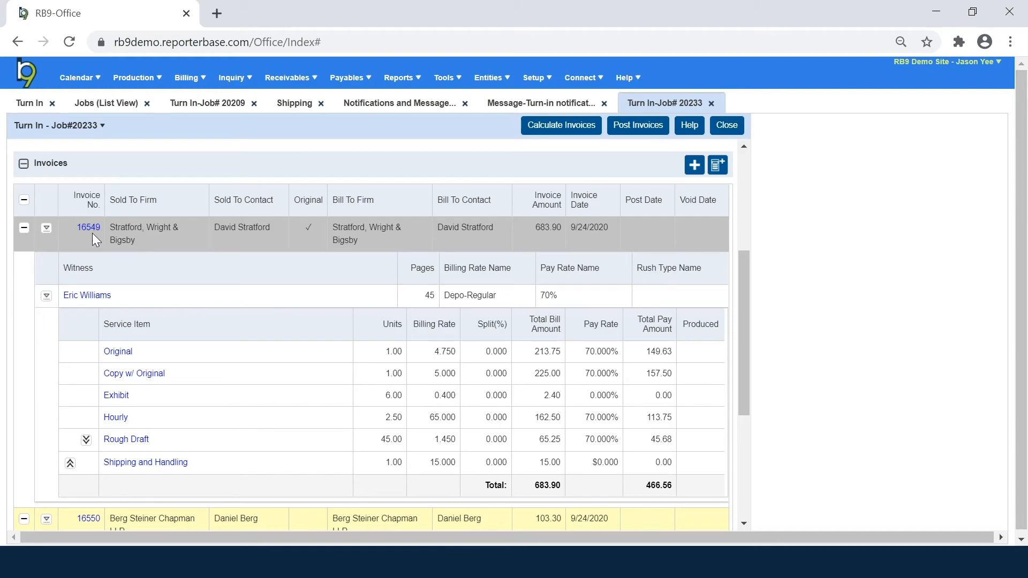
click(46, 229)
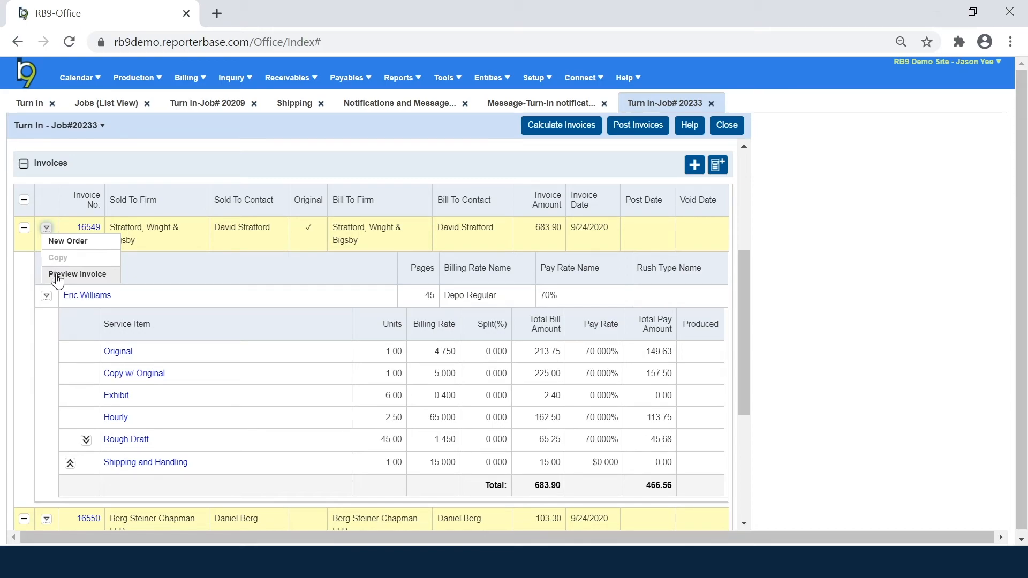
click(57, 277)
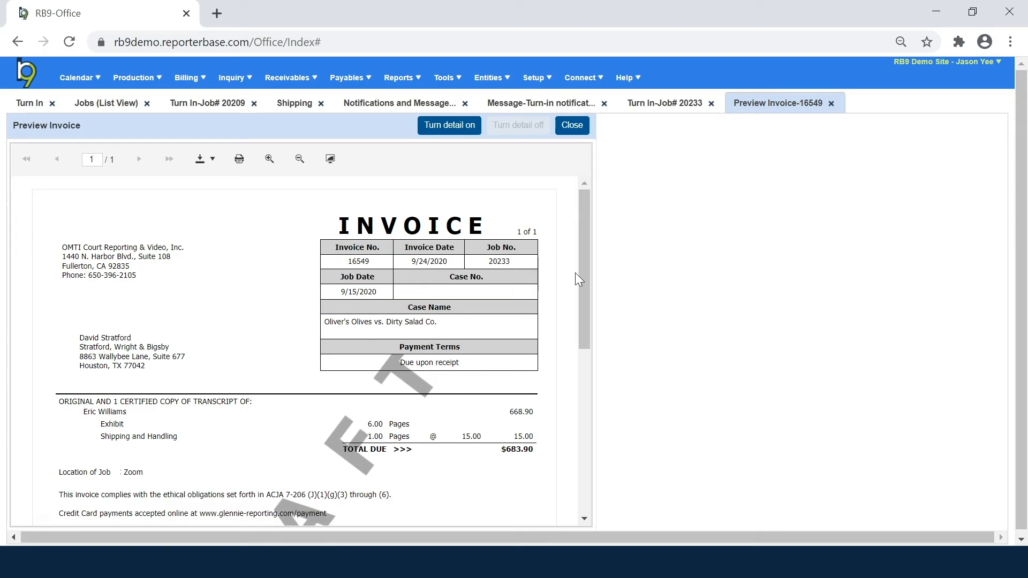
drag(580, 272, 579, 334)
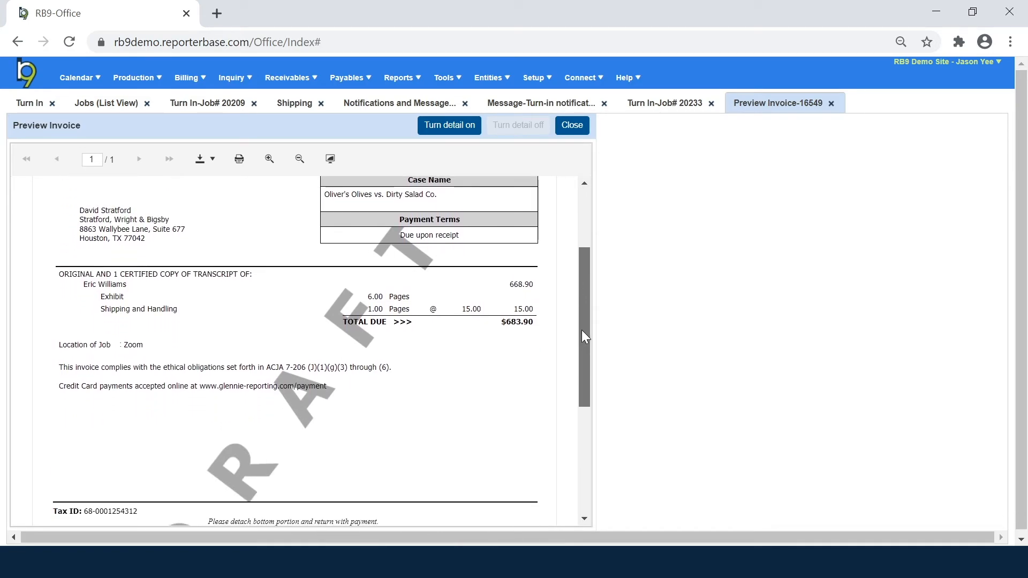
drag(144, 347, 61, 355)
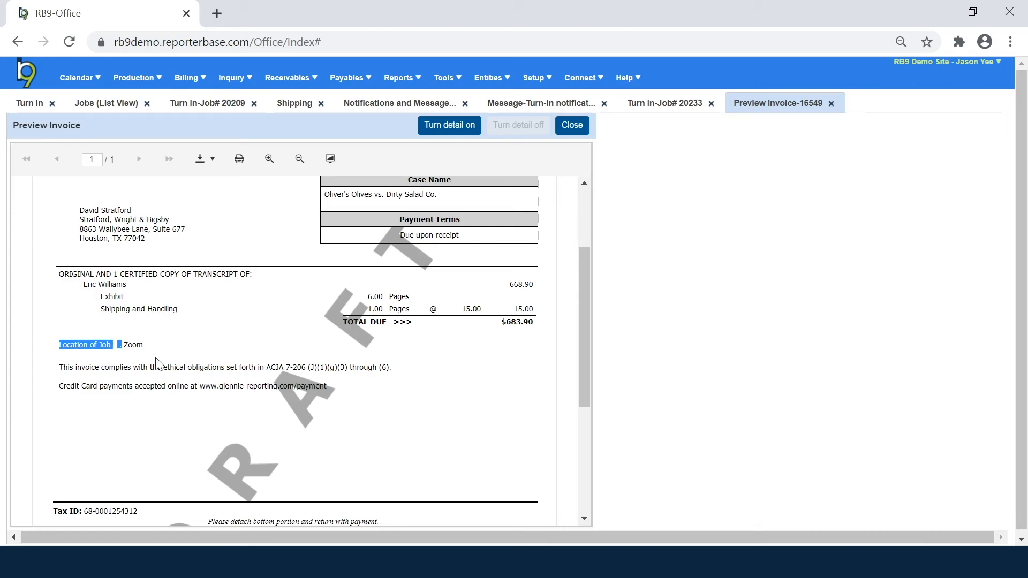
click(169, 366)
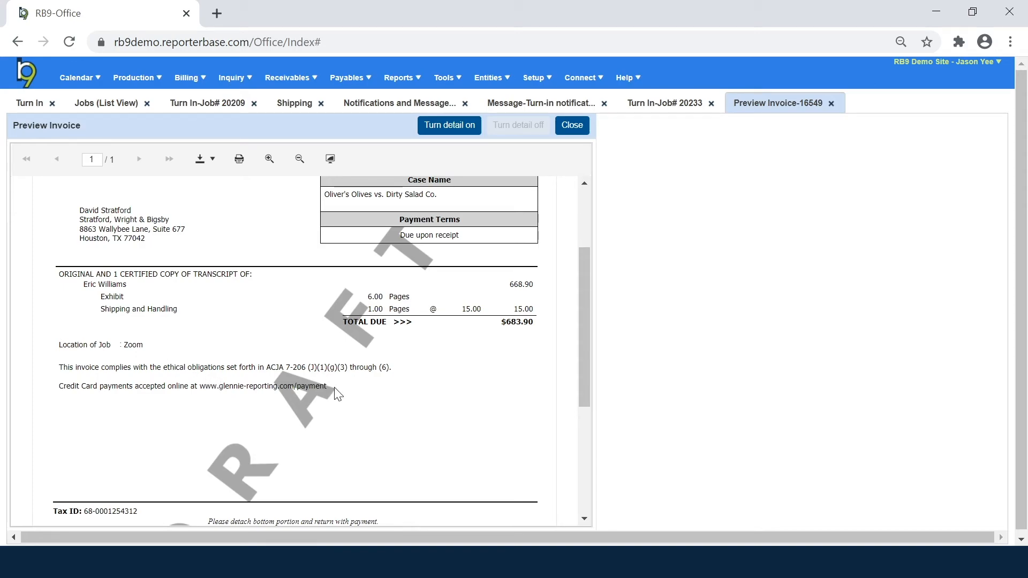
drag(59, 367, 327, 387)
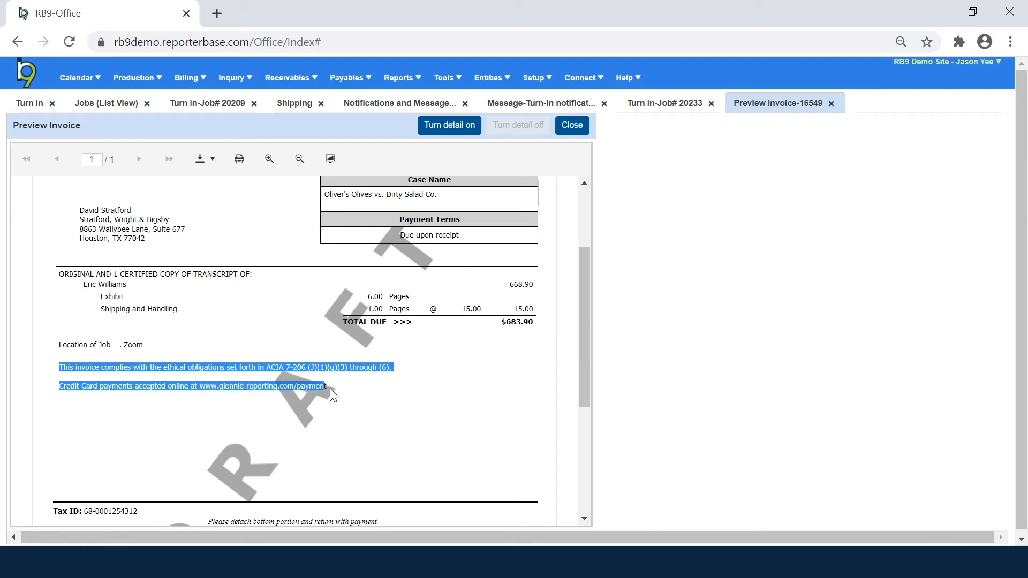
click(331, 390)
drag(58, 367, 326, 387)
click(397, 418)
scroll(396, 418, down, 3)
scroll(396, 418, up, 1)
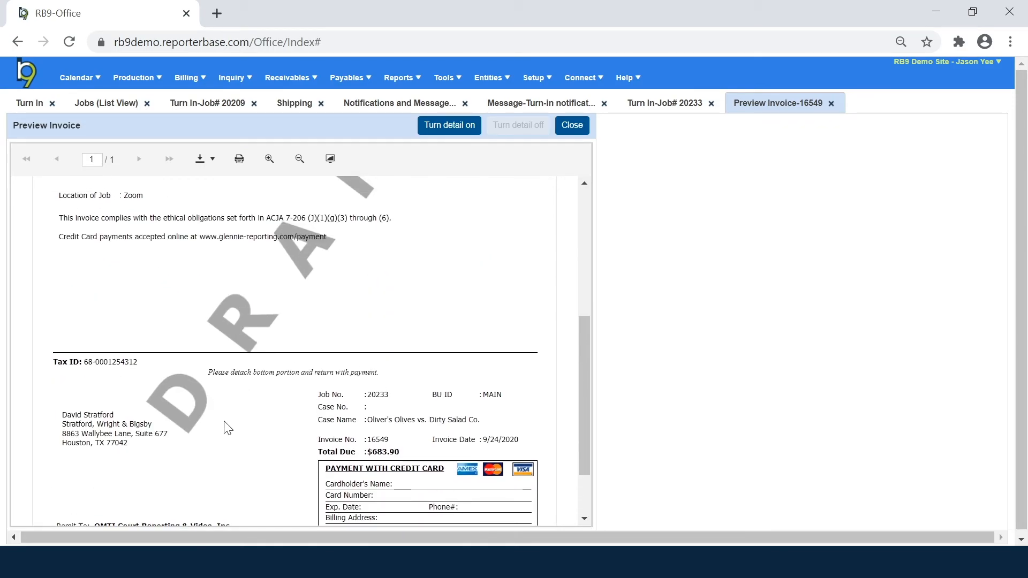
scroll(294, 412, down, 1)
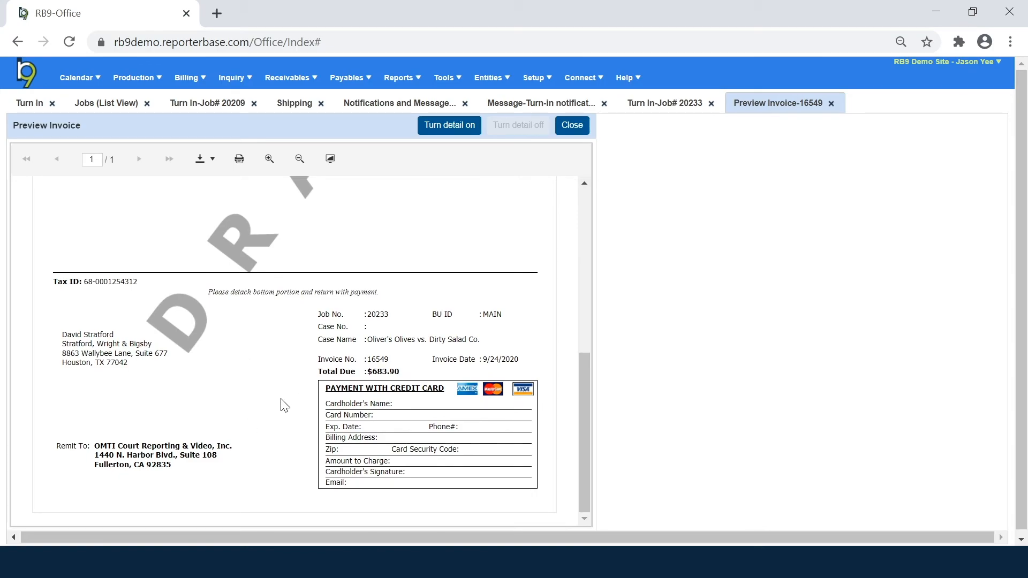
click(572, 125)
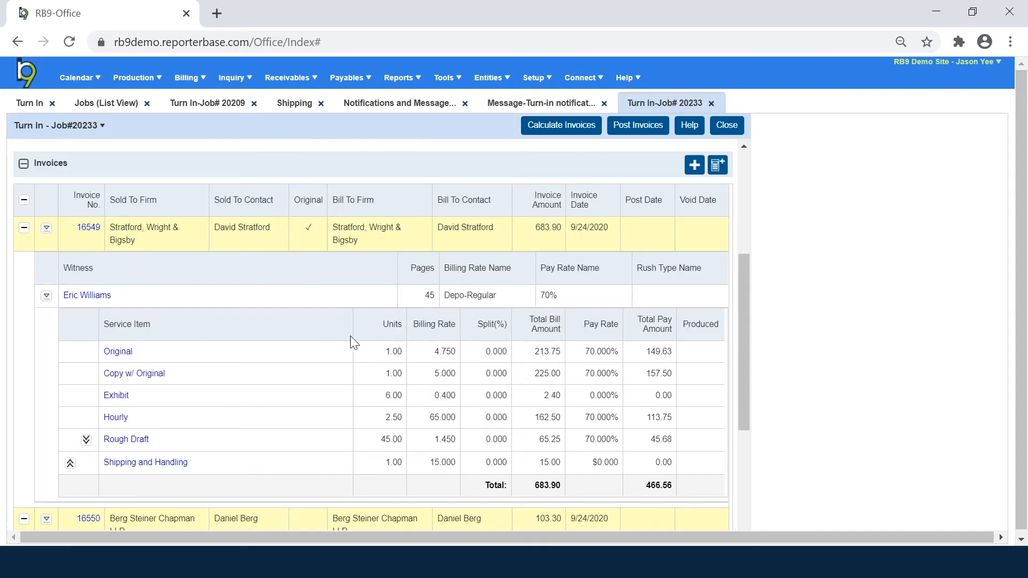
scroll(242, 385, down, 4)
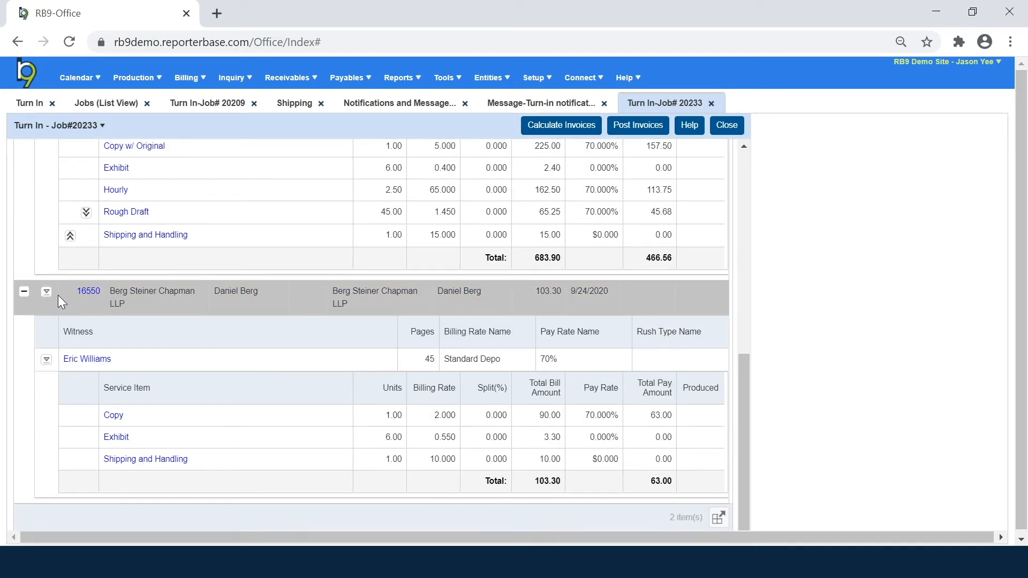
click(47, 291)
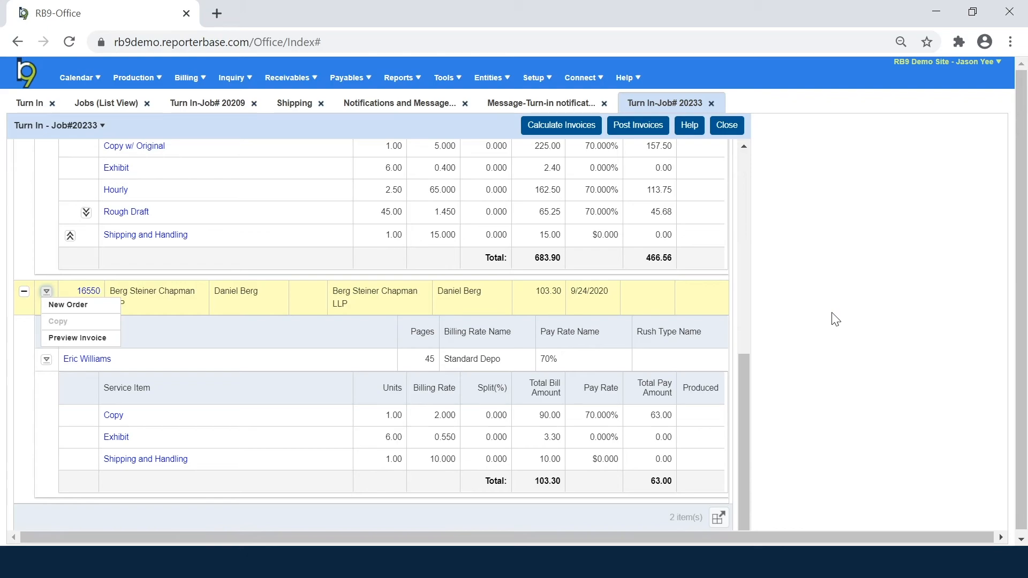
click(493, 265)
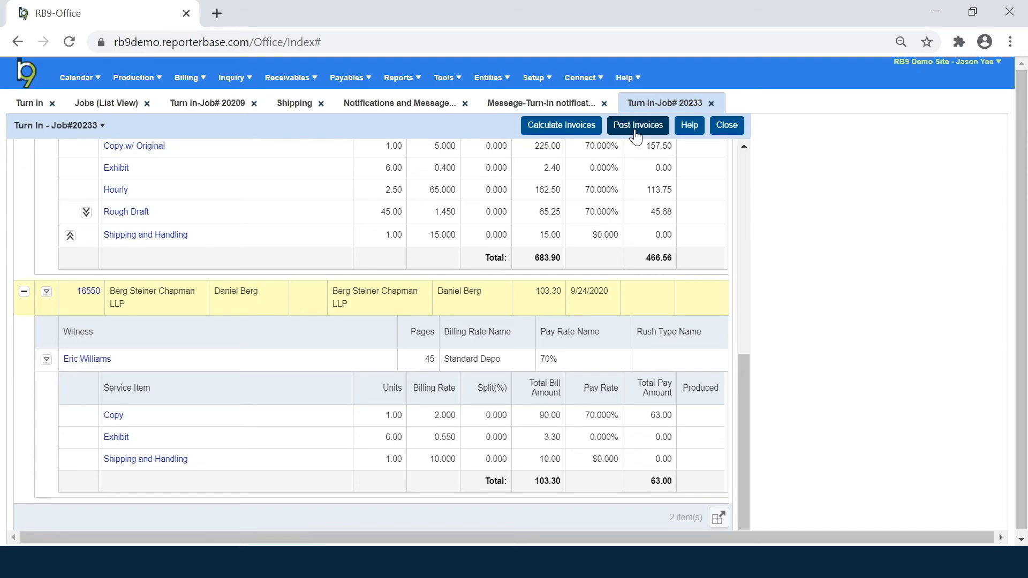
Step: Post both job 20233 invoices, 16549 and 16550, from the Post Invoices panel
click(638, 125)
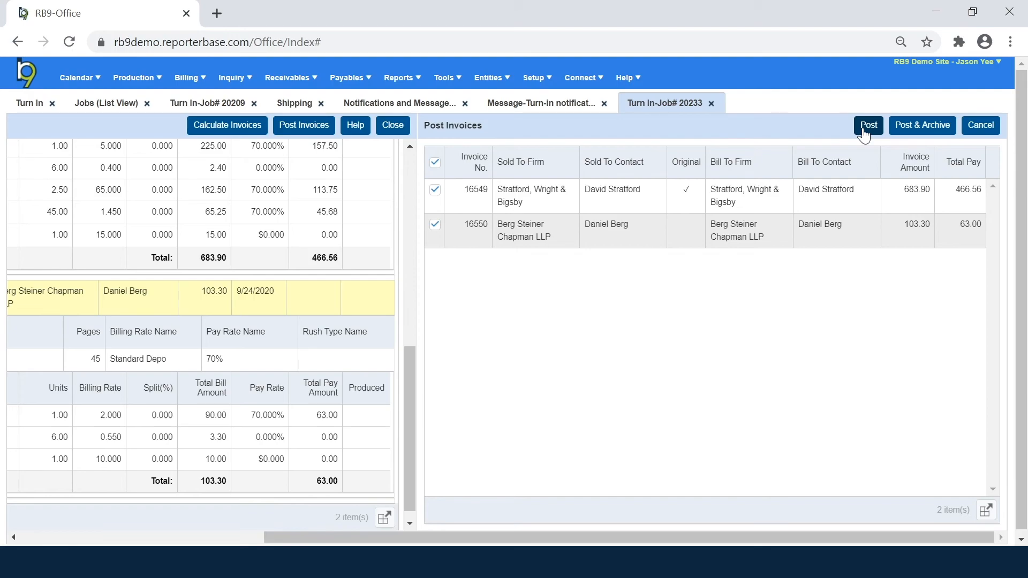
click(864, 131)
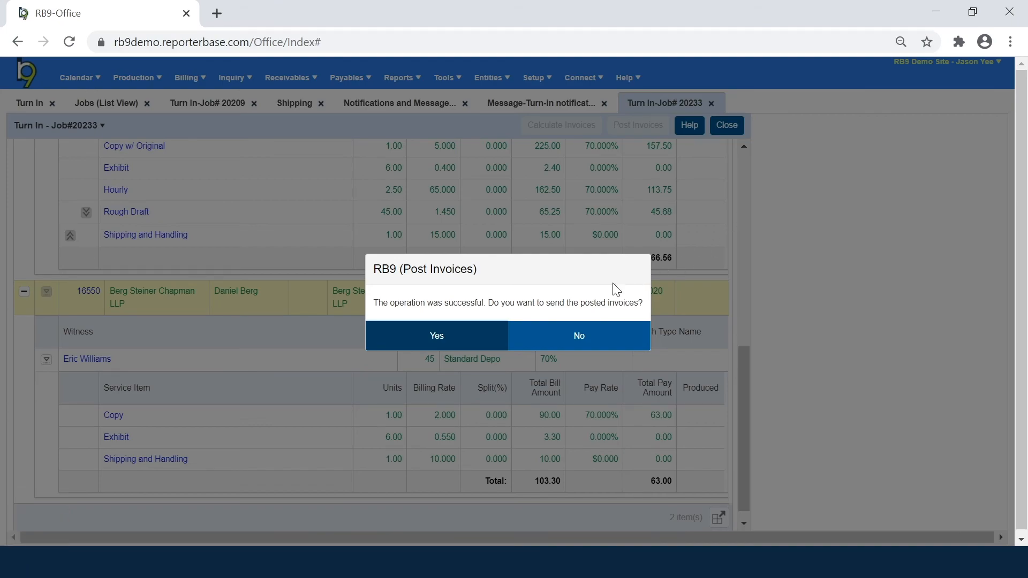
Step: Accept sending the posted invoices, tick both 16549 and 16550, and view Send options
click(484, 337)
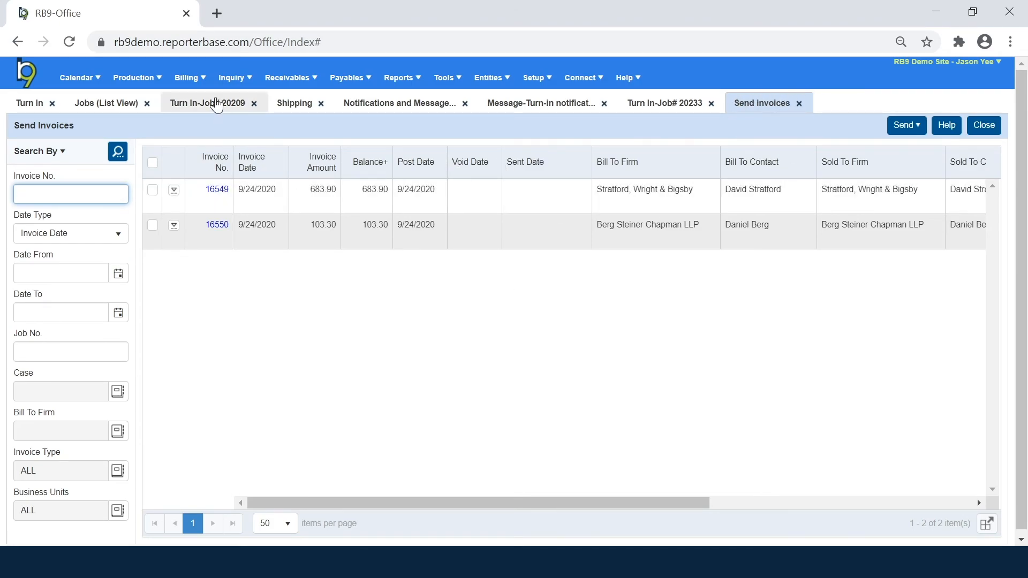
click(204, 79)
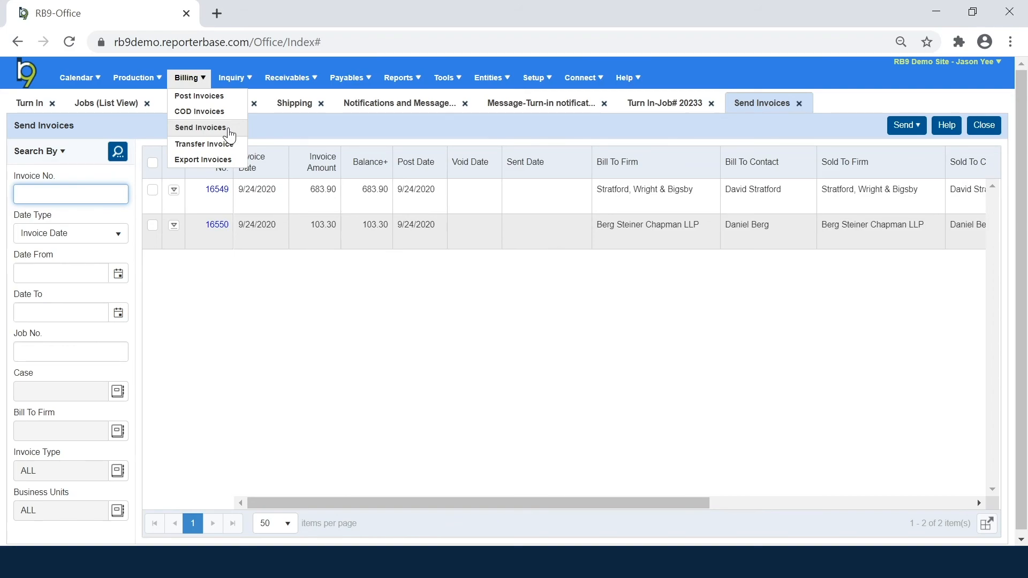
click(214, 402)
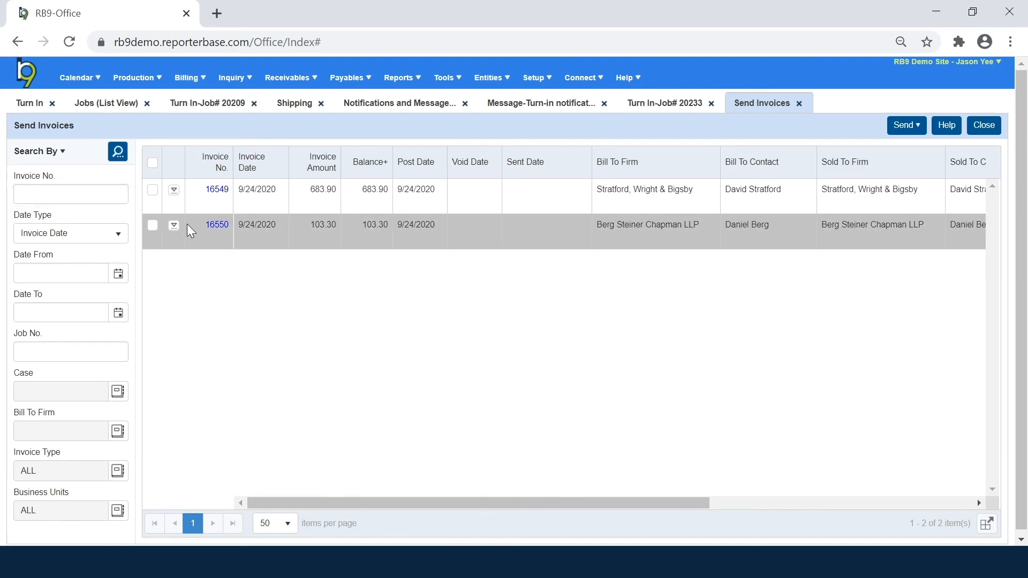
click(172, 191)
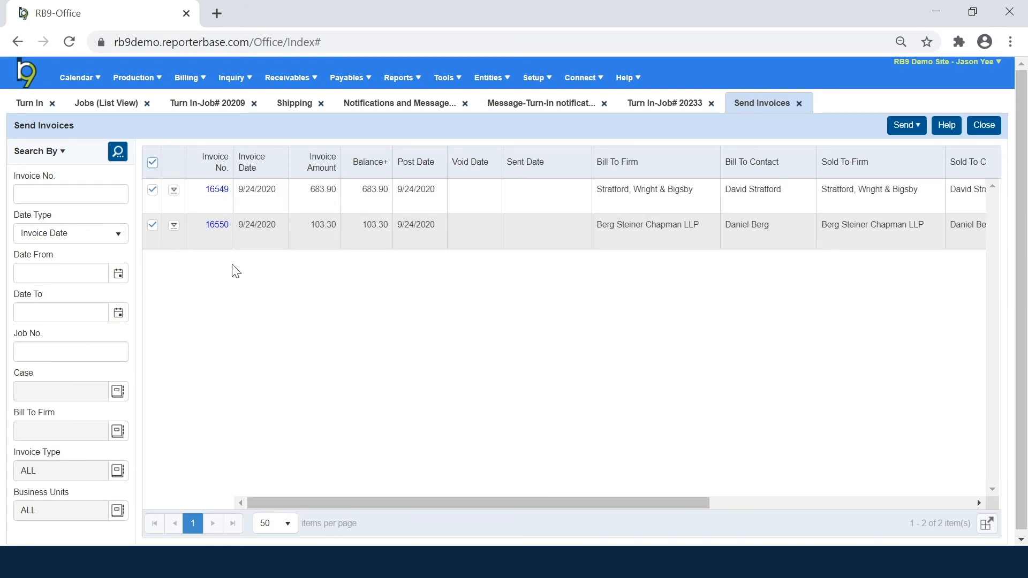
click(902, 135)
mouse_move(234, 79)
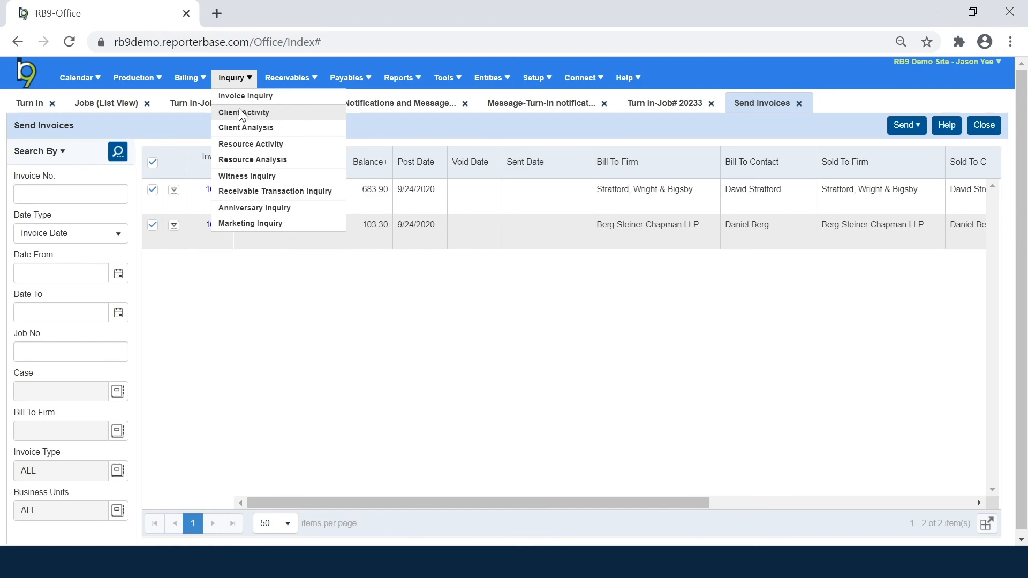
Step: Search Client Activity for Stratford, Wright & Bigsby invoices dated from 1/1/2020
click(241, 113)
click(119, 238)
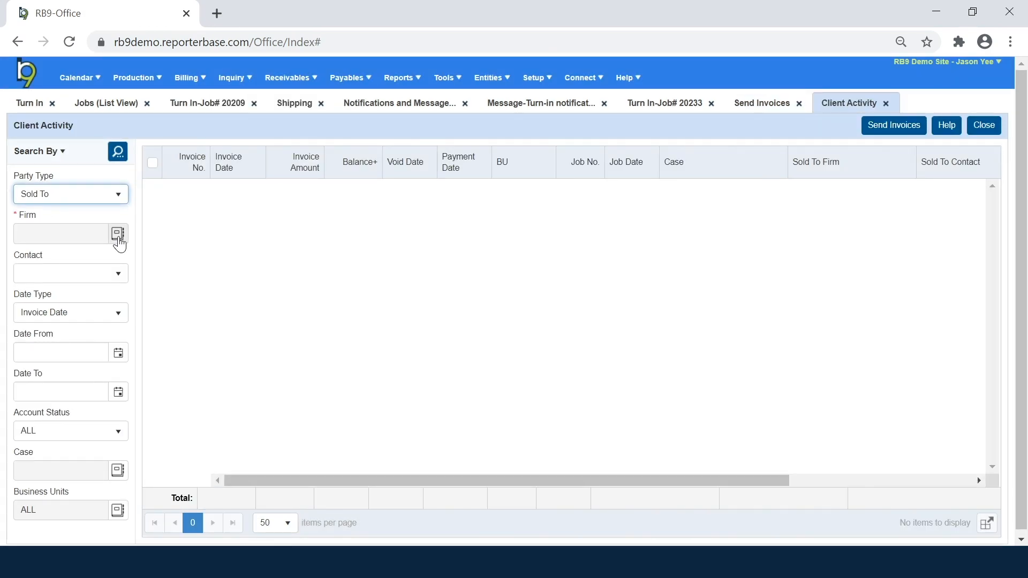
text(stratfo)
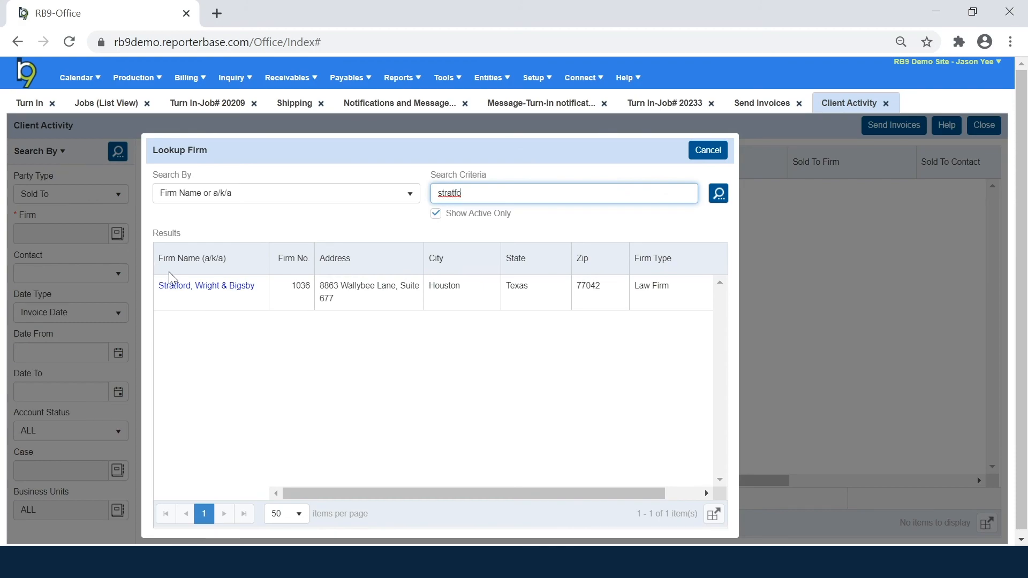
click(178, 290)
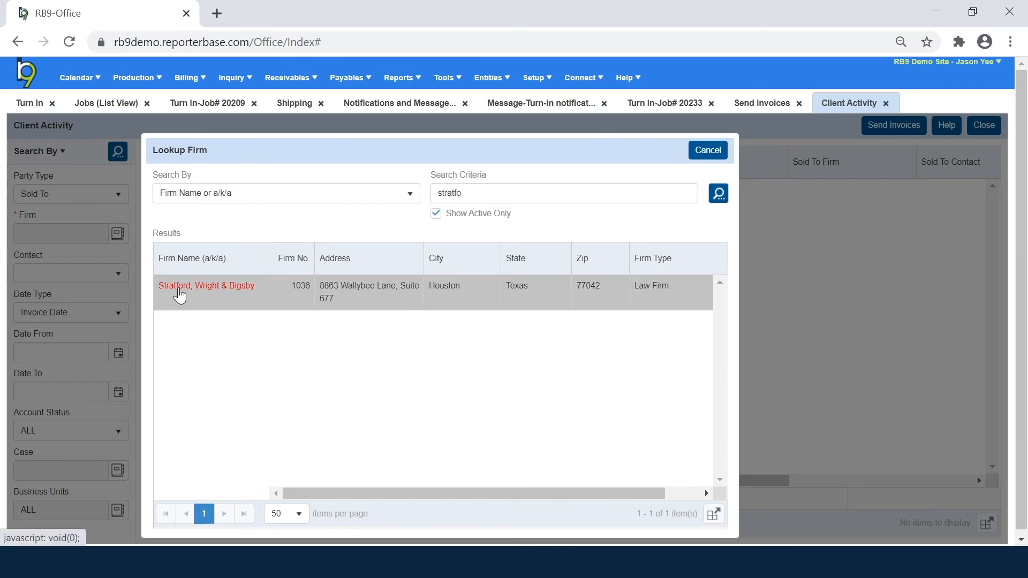
click(118, 356)
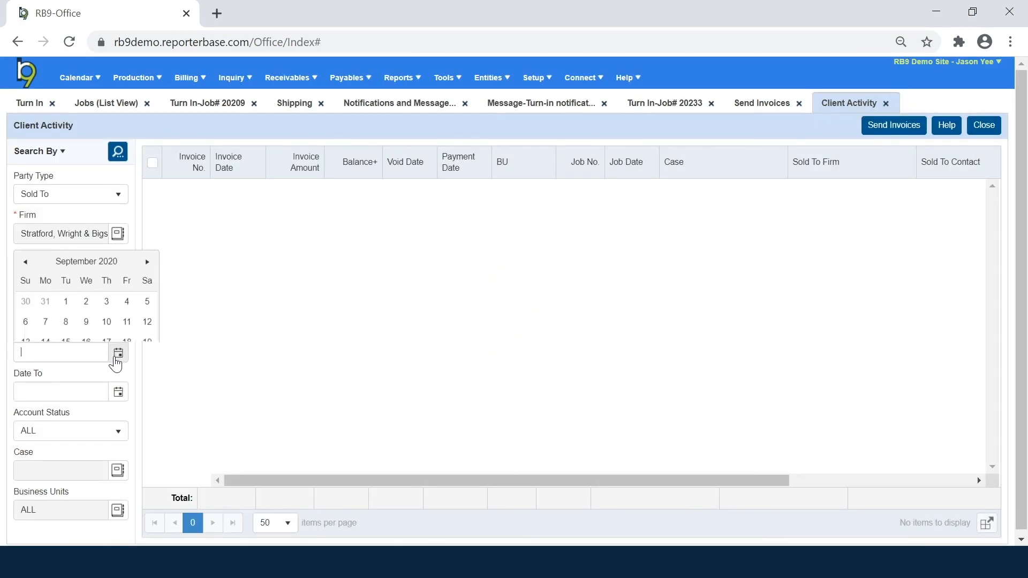
click(26, 165)
click(26, 165)
click(25, 166)
click(25, 165)
click(25, 166)
click(26, 165)
click(26, 166)
click(26, 166)
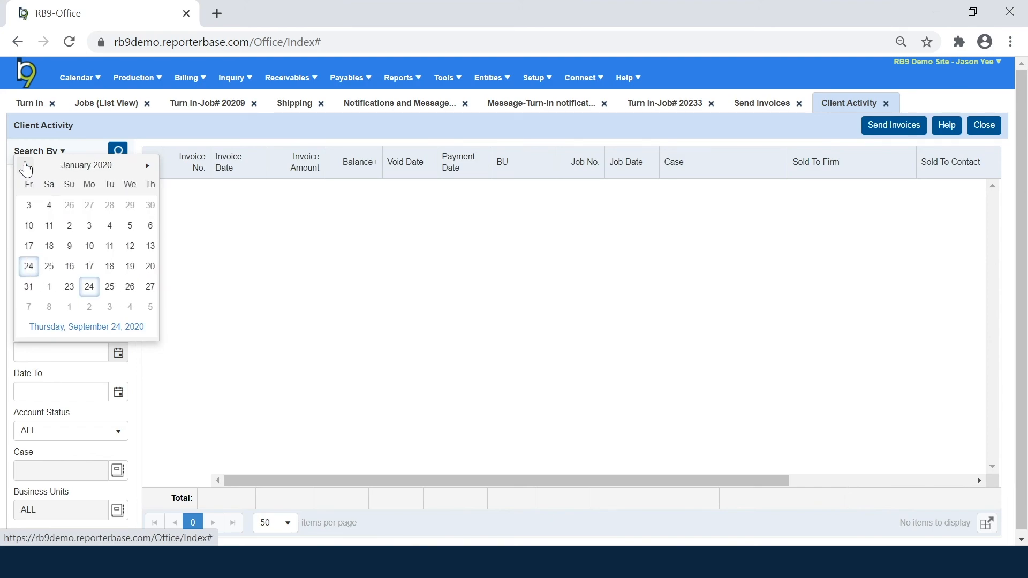
click(87, 207)
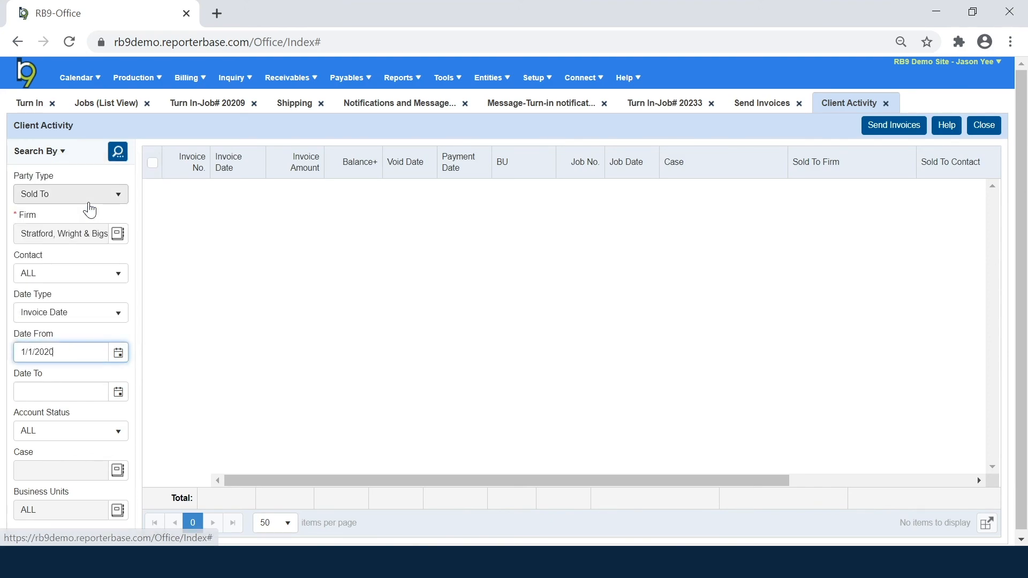
click(119, 156)
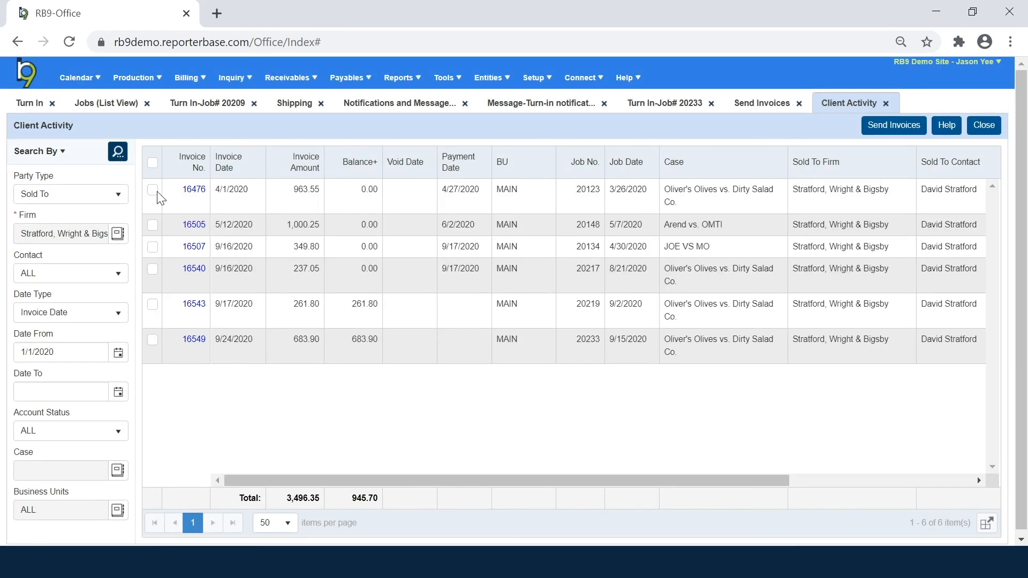
Step: Select all six invoices, start the Invoices.pdf e-mail, then cancel it unsent
click(153, 163)
click(901, 131)
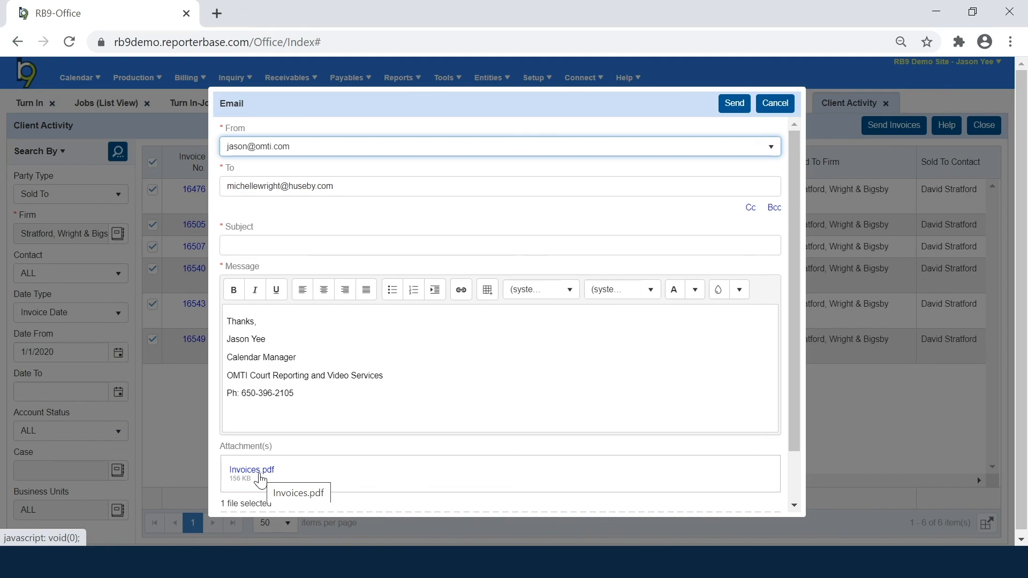
click(773, 103)
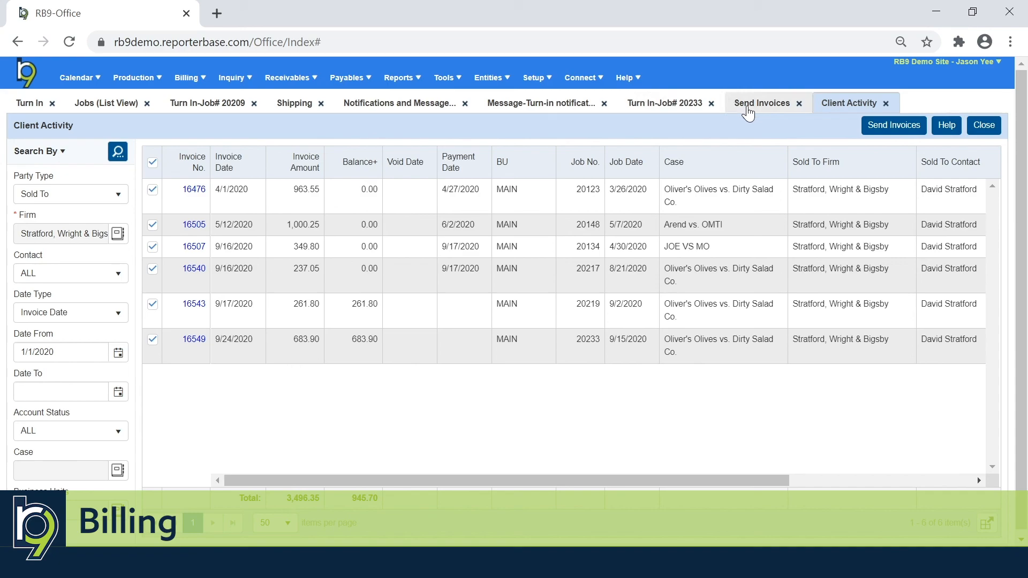
Step: Return to the Send Invoices list and browse the billing functions
click(750, 109)
click(203, 80)
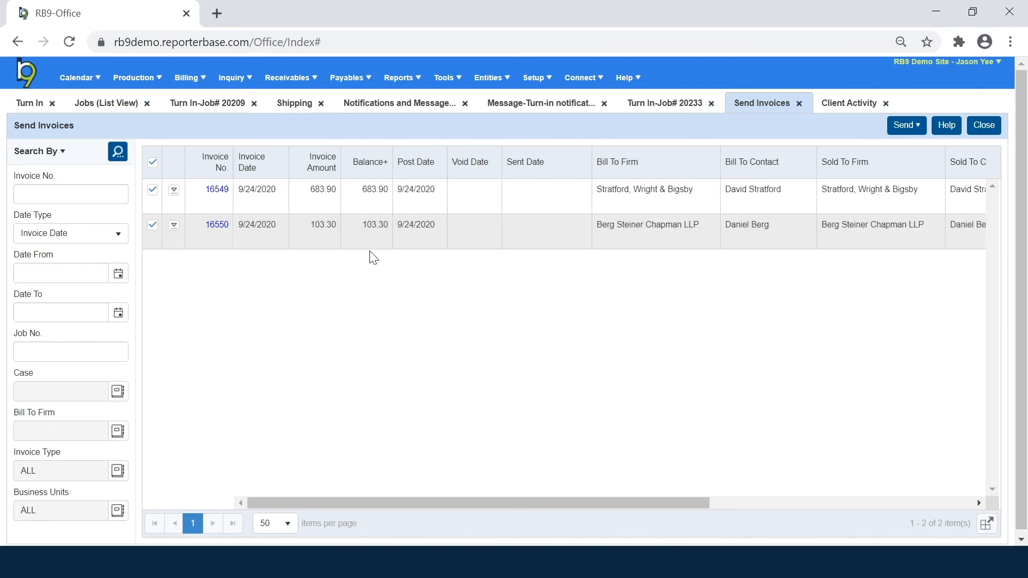
Step: Switch to the Turn In-Job# 20233 tab and scroll up to its invoices
click(662, 105)
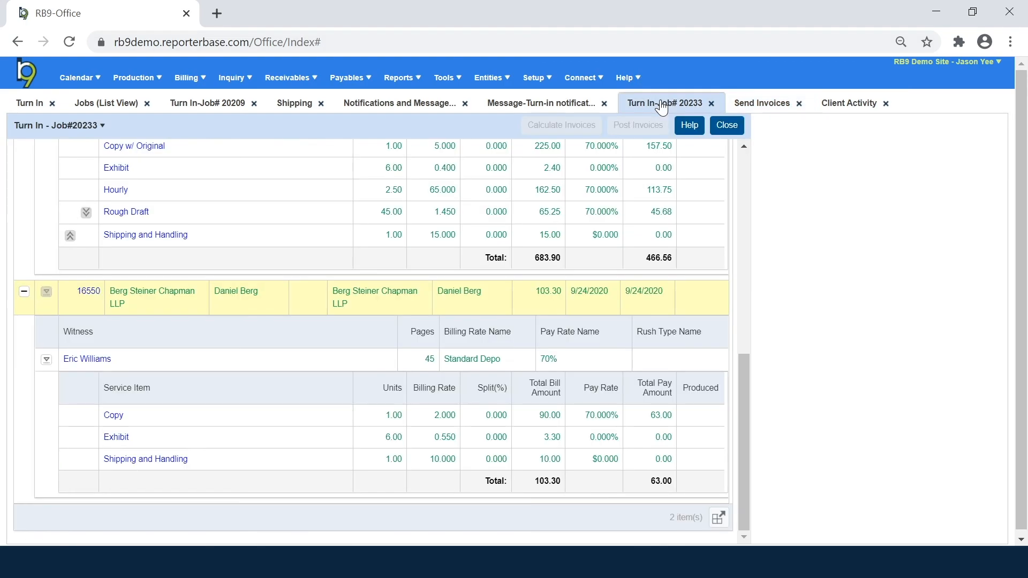
scroll(665, 230, up, 6)
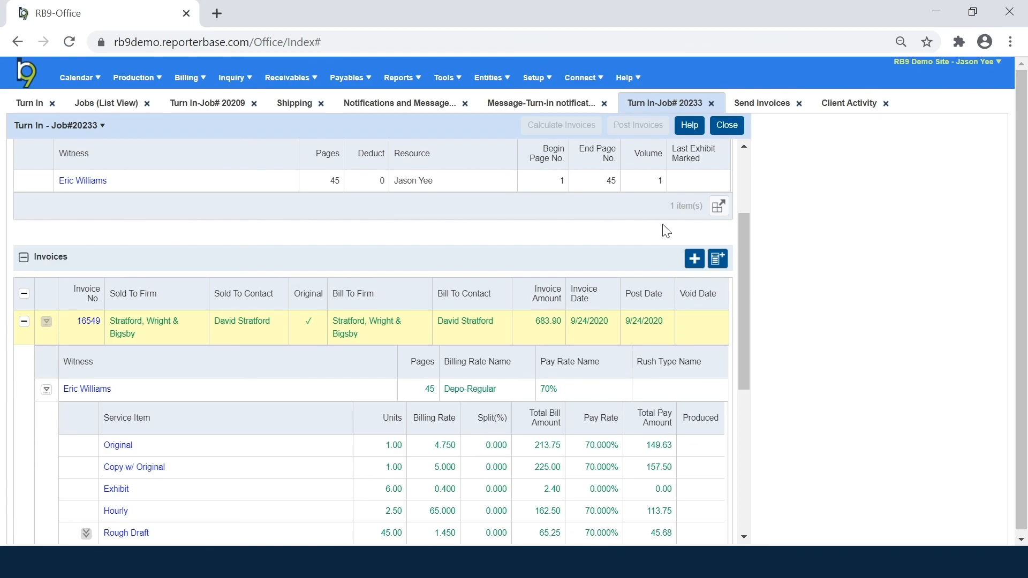